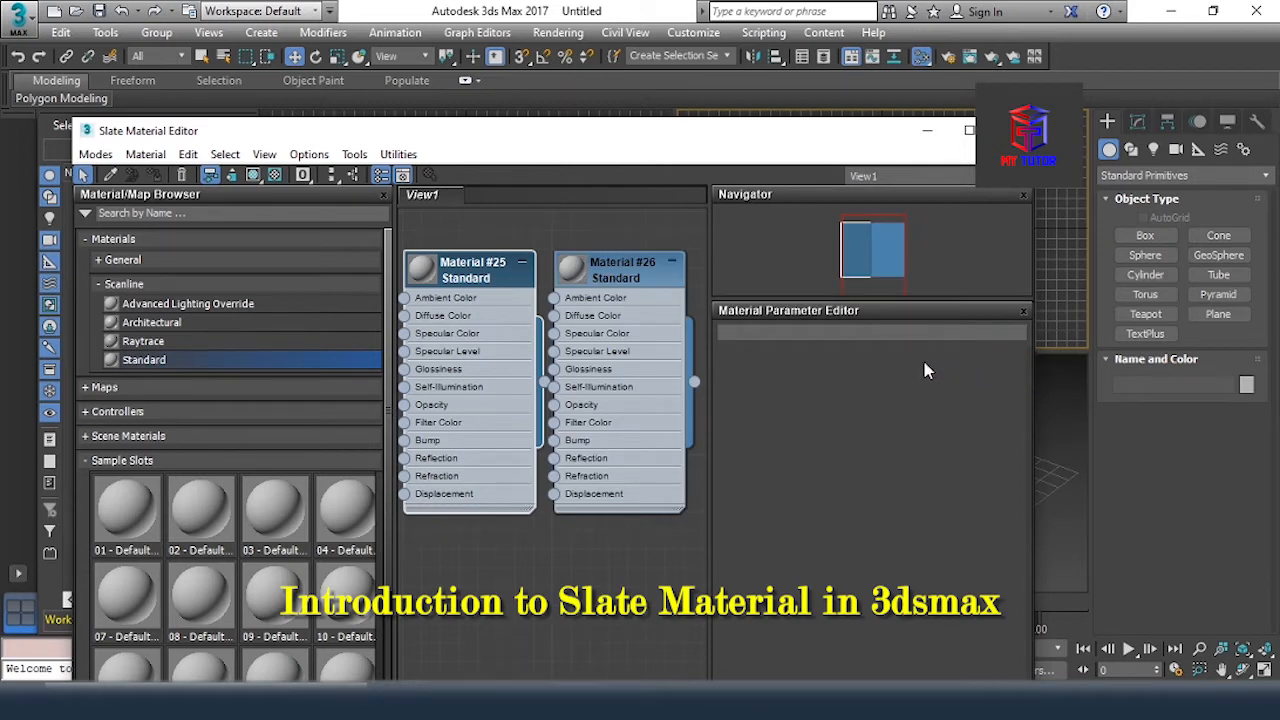
# Open the material editor and switch it to the Compact Material Editor mode
pyautogui.click(145, 155)
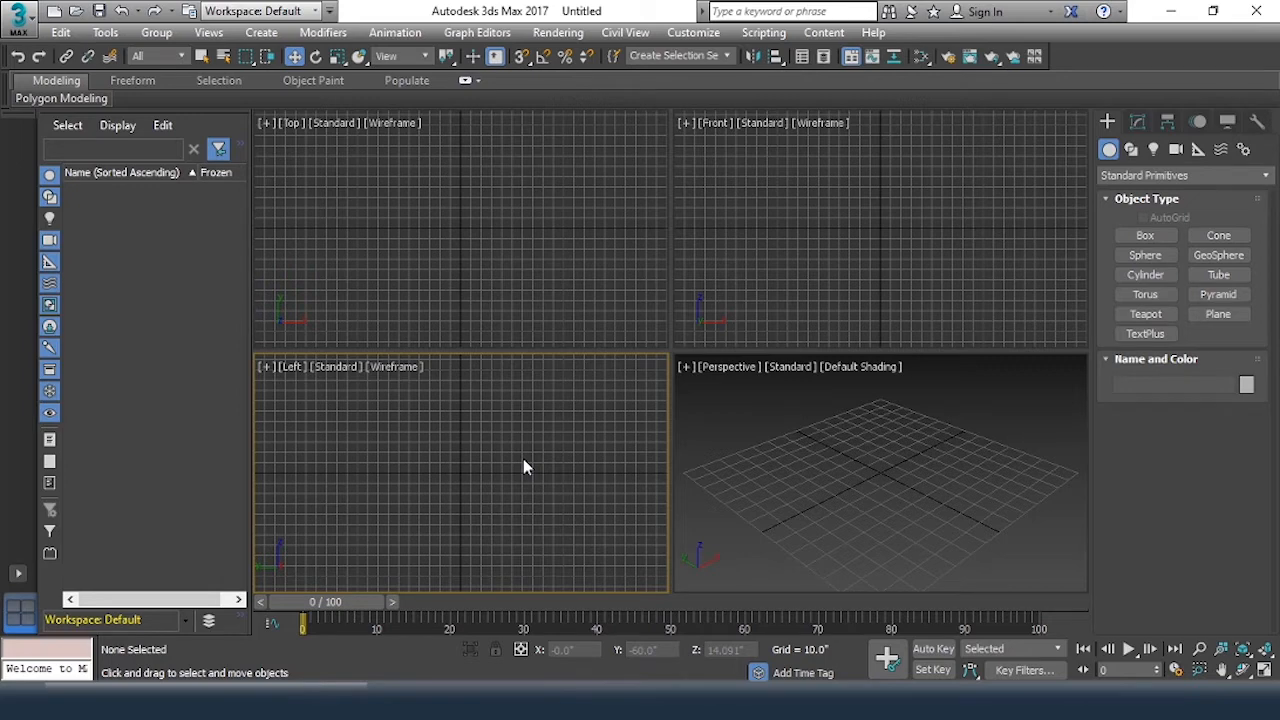
pyautogui.press('m')
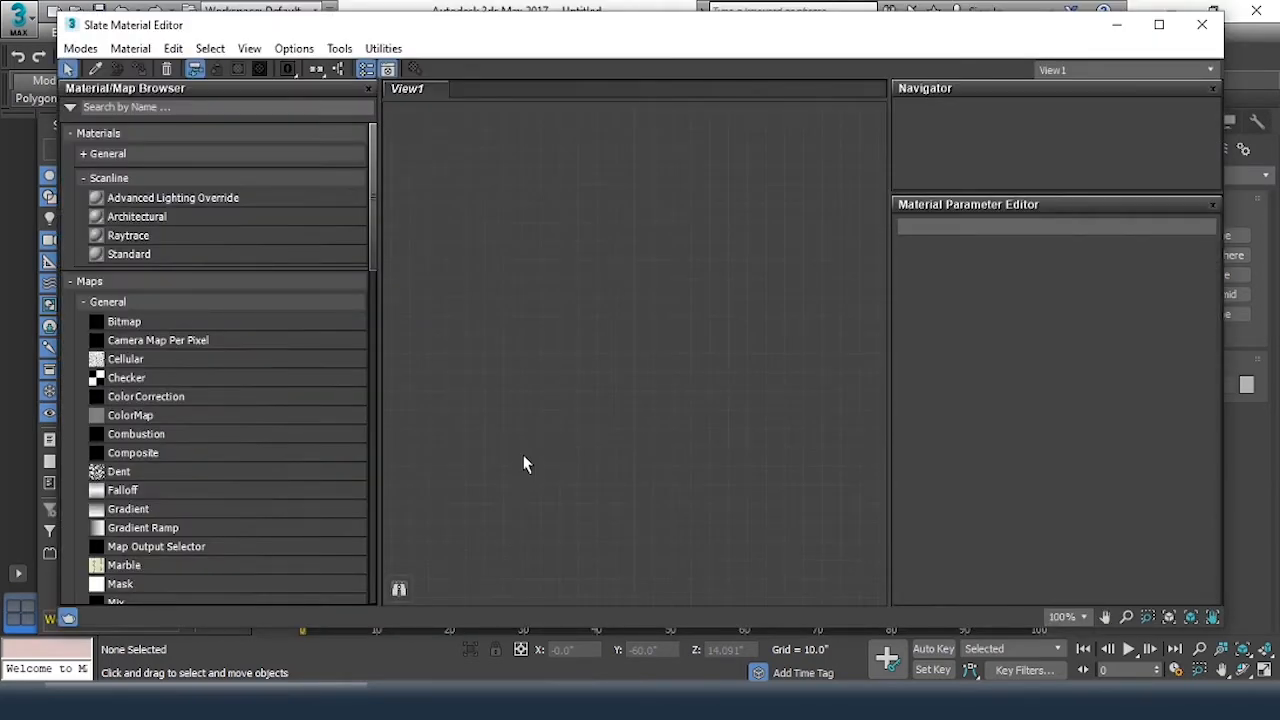
pyautogui.click(91, 56)
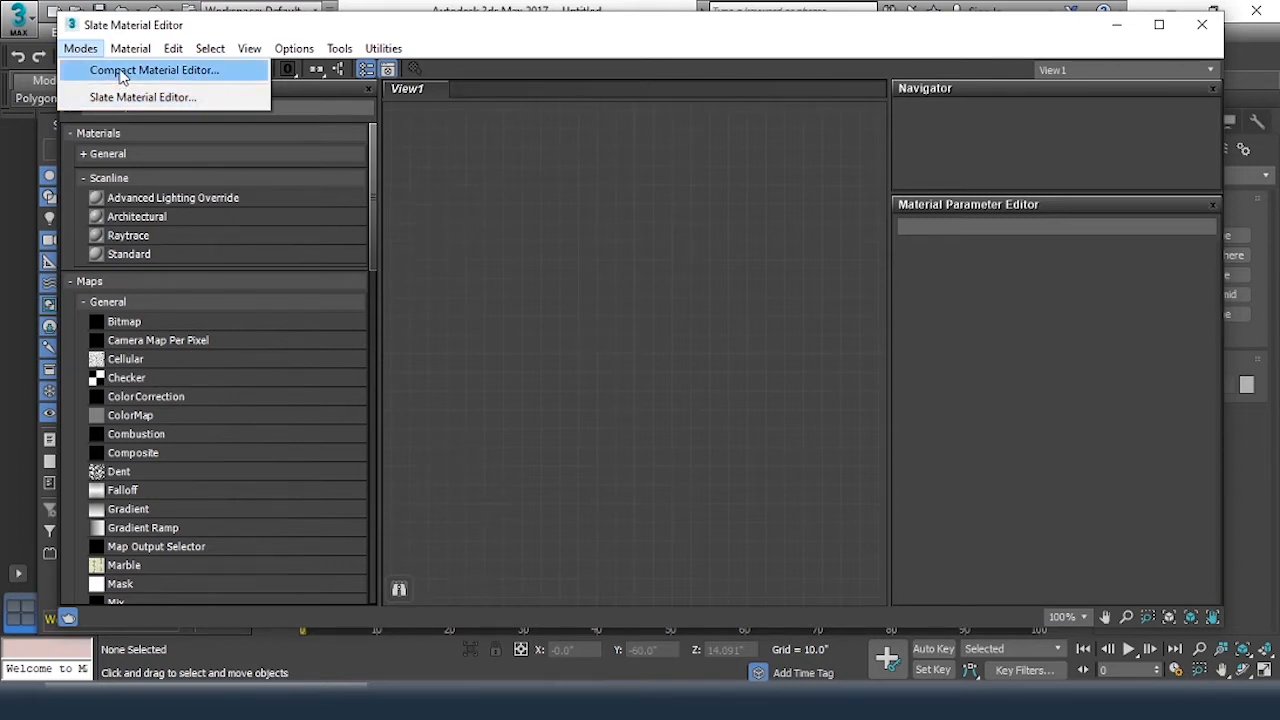
pyautogui.click(122, 71)
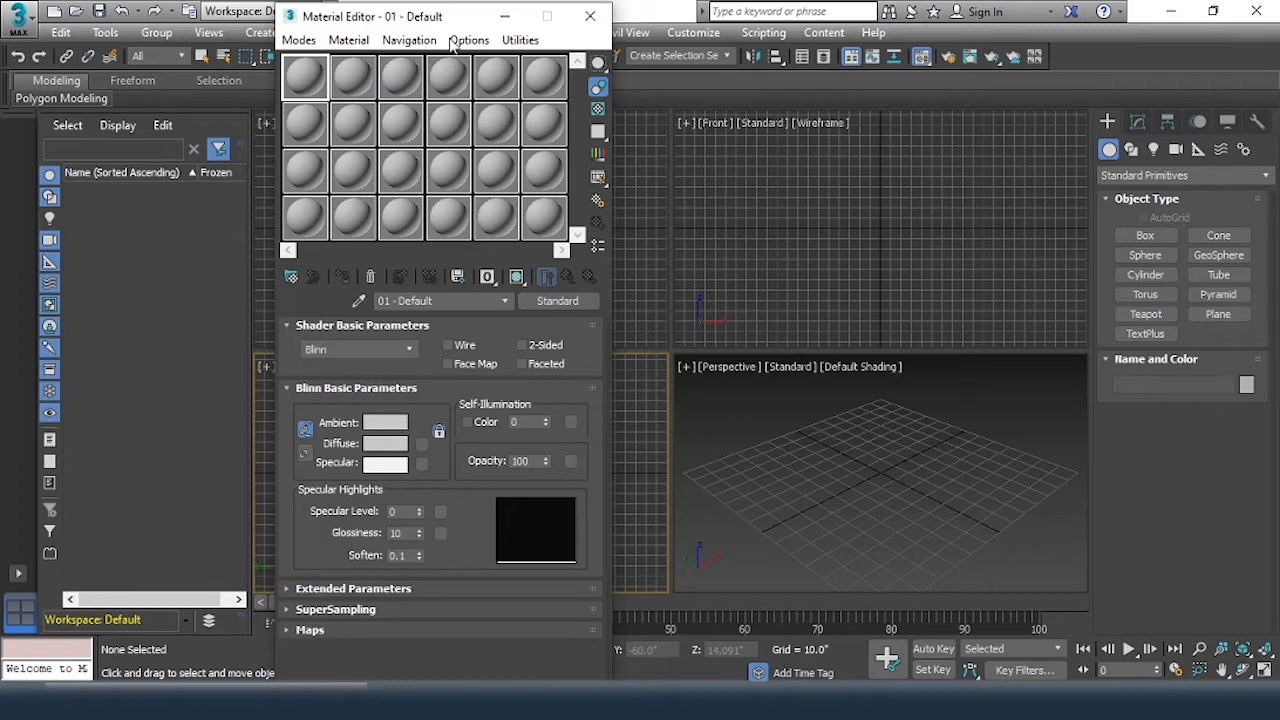
# Switch the material editor back to the Slate Material Editor mode and shift its window slightly upward
pyautogui.click(299, 40)
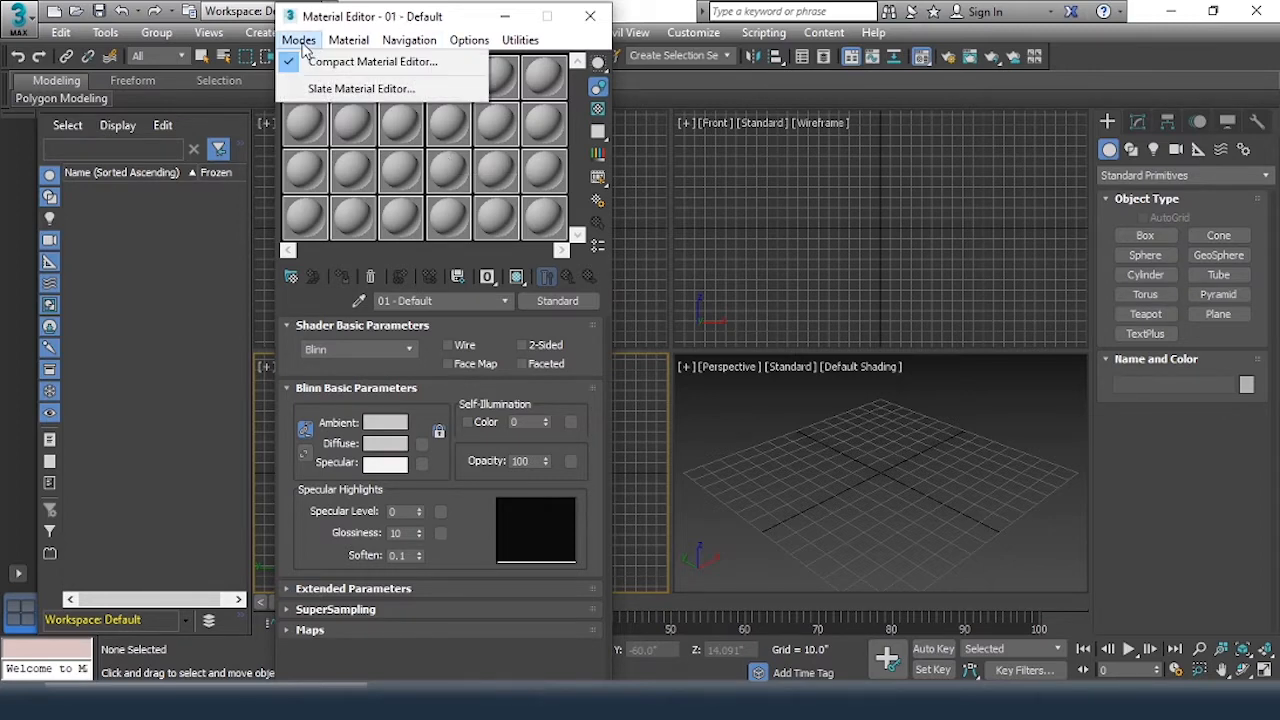
pyautogui.click(356, 90)
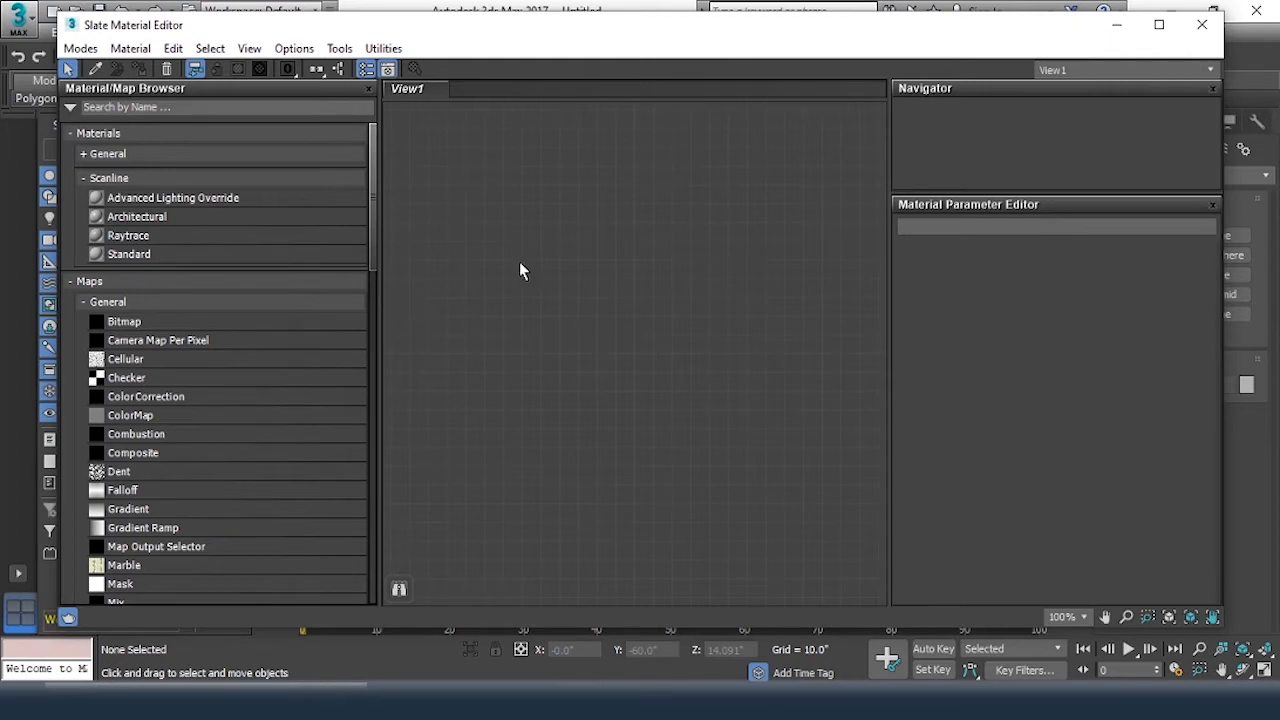
pyautogui.moveTo(629, 39); pyautogui.dragTo(633, 33)
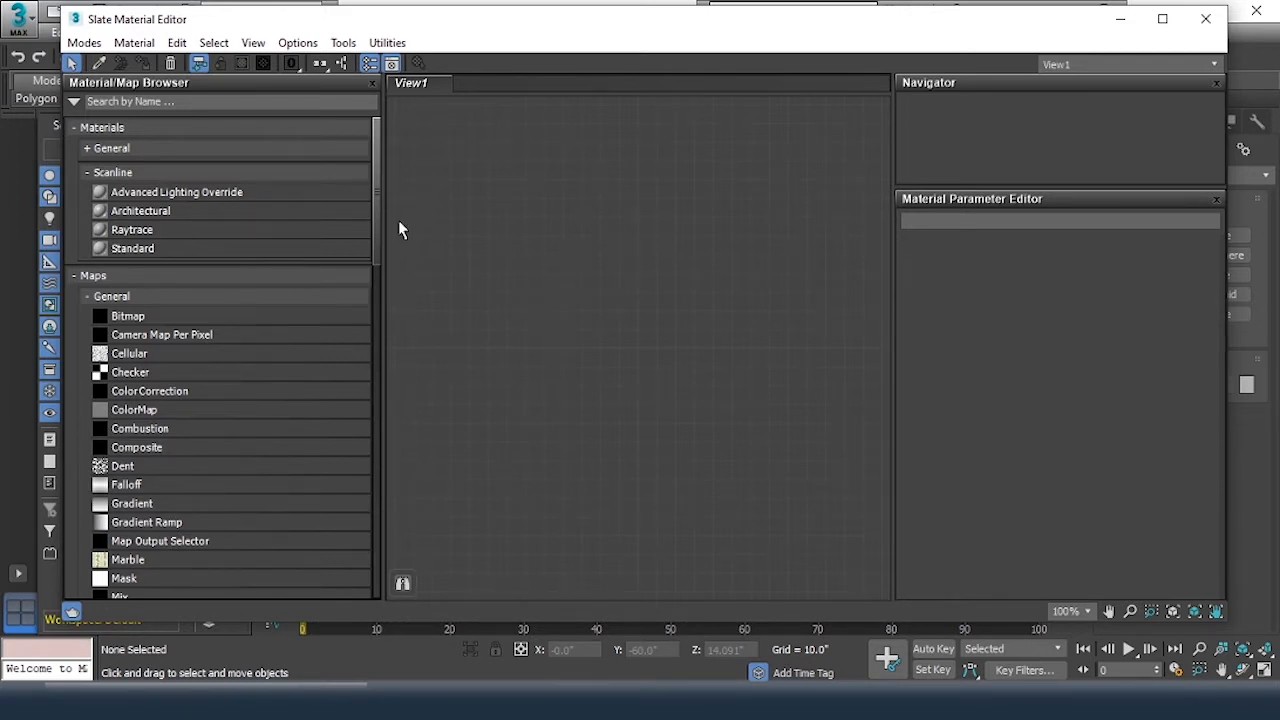
# Collapse the Materials, Maps and Sample Slots groups in the Material/Map Browser, and expand Materials again
pyautogui.click(72, 129)
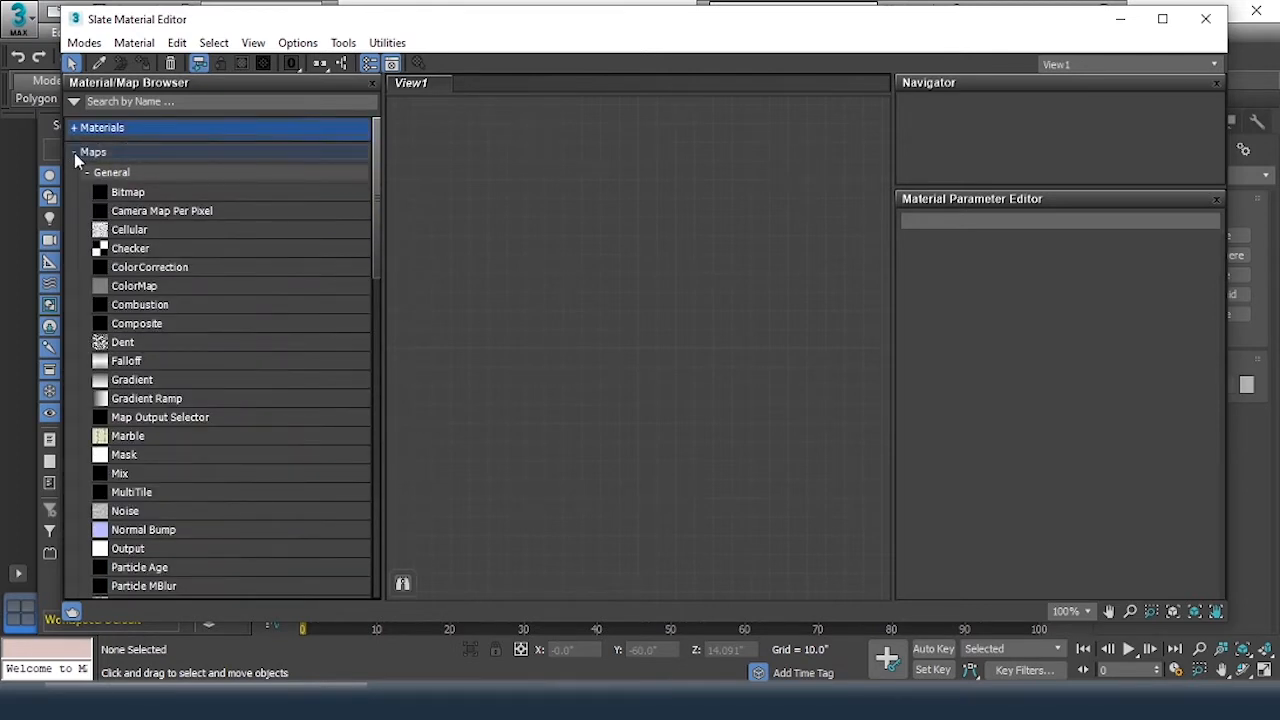
pyautogui.click(74, 152)
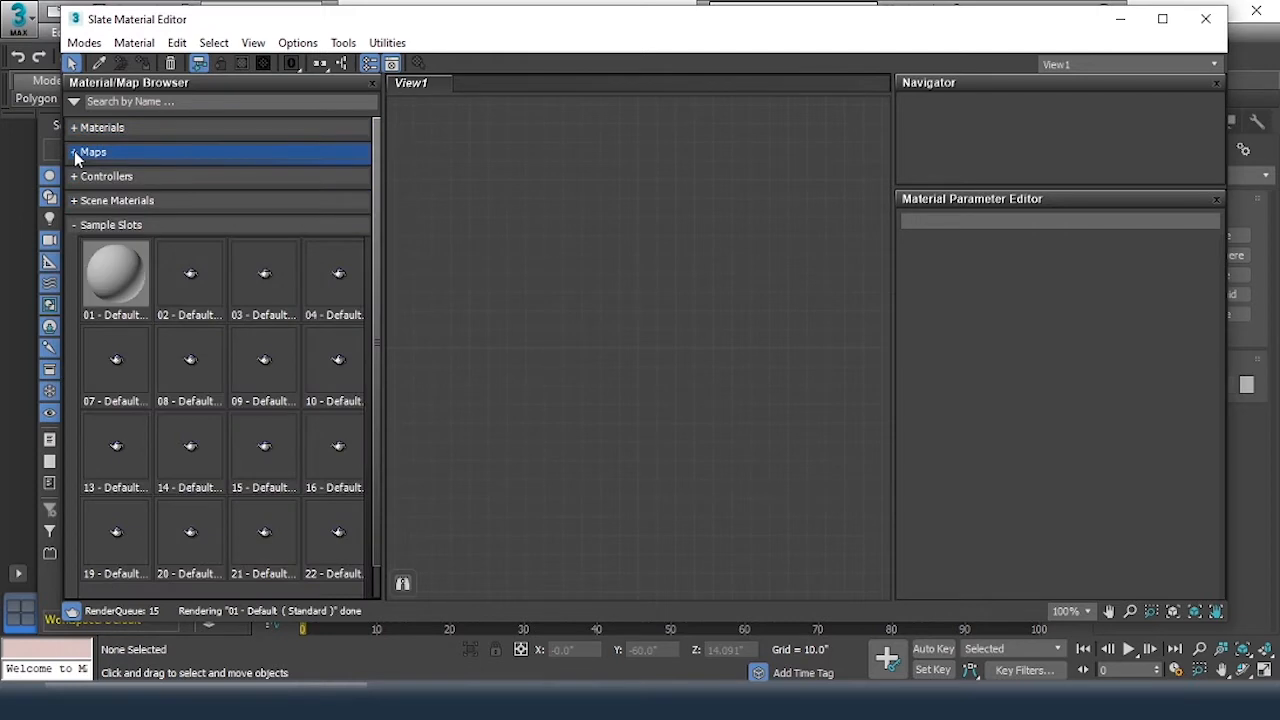
pyautogui.click(73, 225)
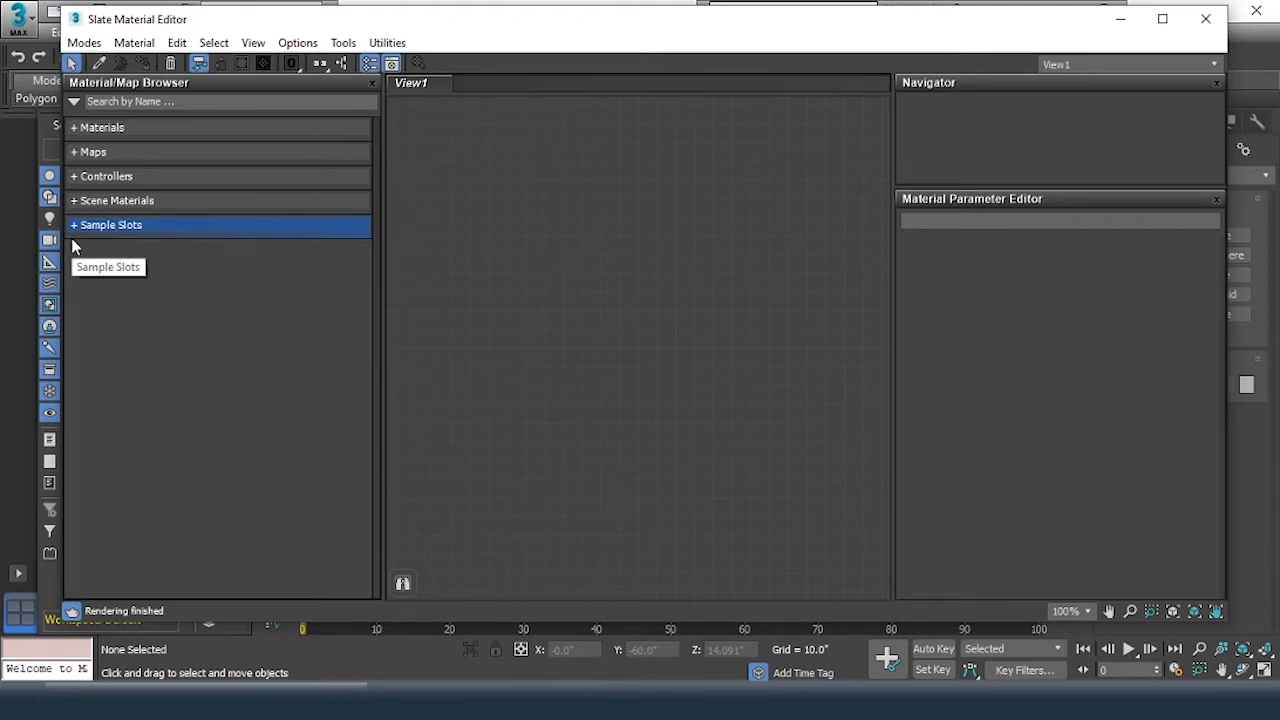
pyautogui.click(76, 128)
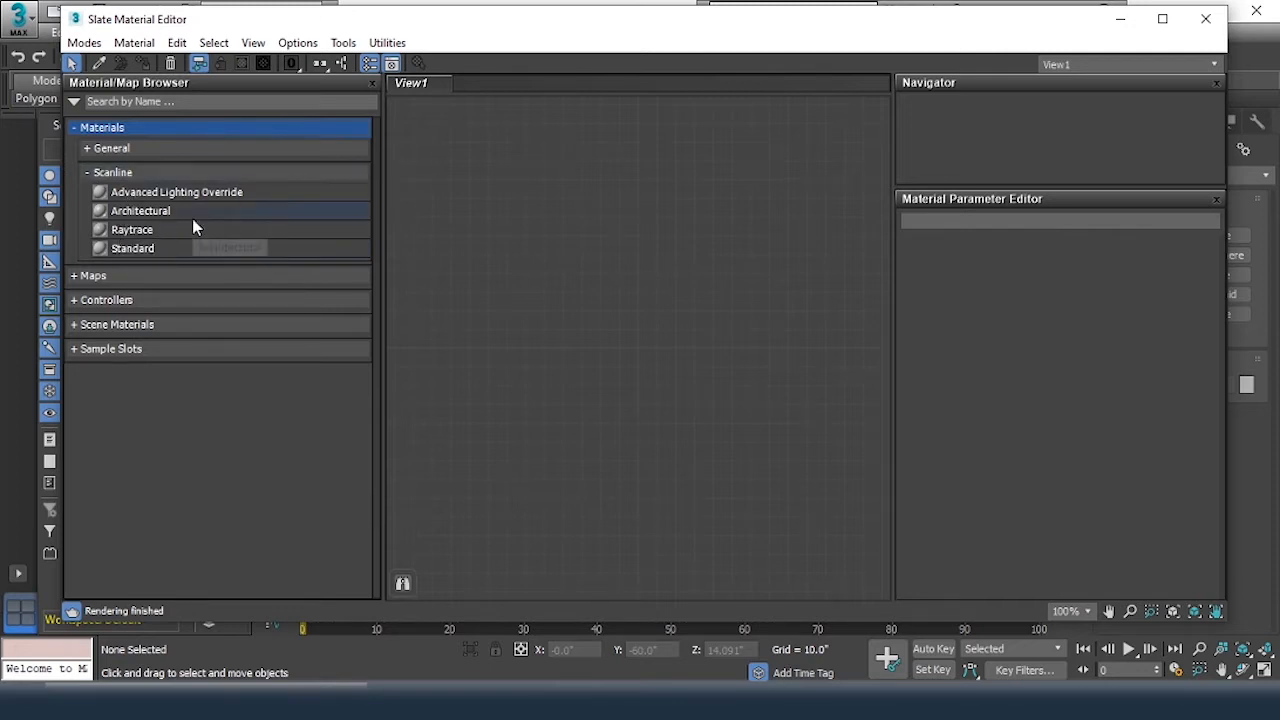
# Move the Slate Material Editor off the main toolbar, review the available renderers in Render Setup, and close that dialog
pyautogui.moveTo(700, 24); pyautogui.dragTo(676, 117)
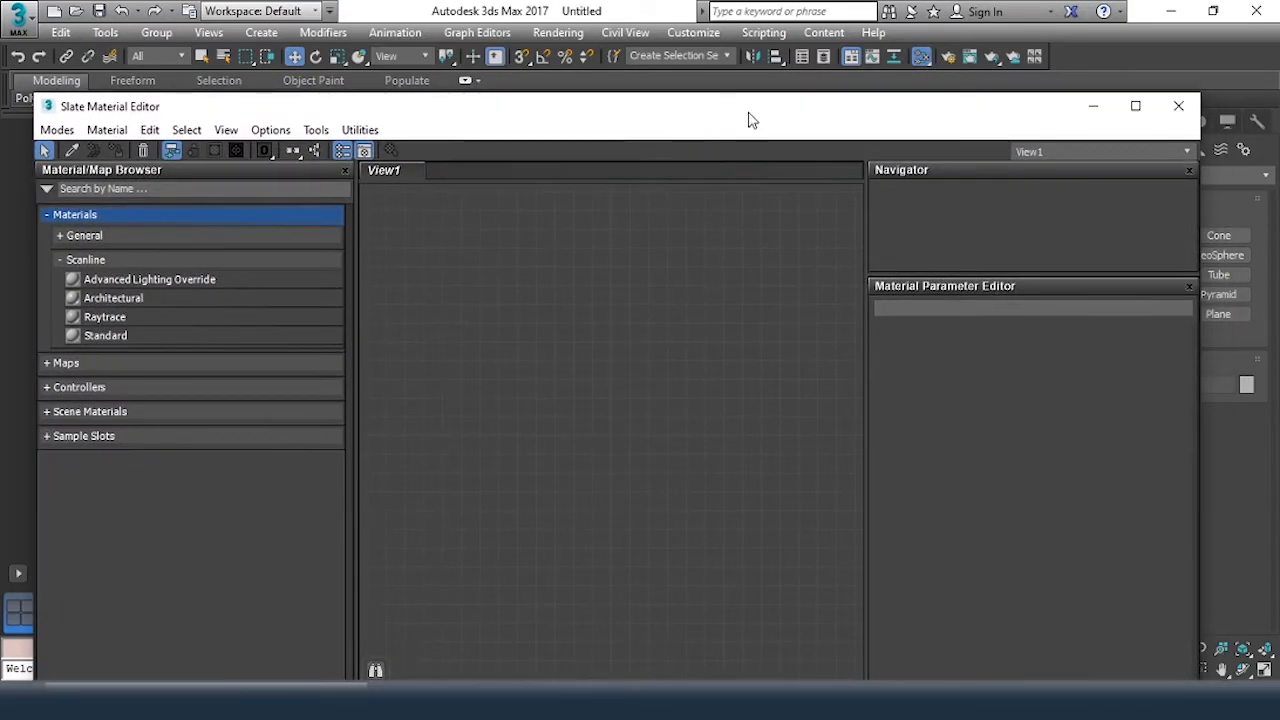
pyautogui.click(953, 57)
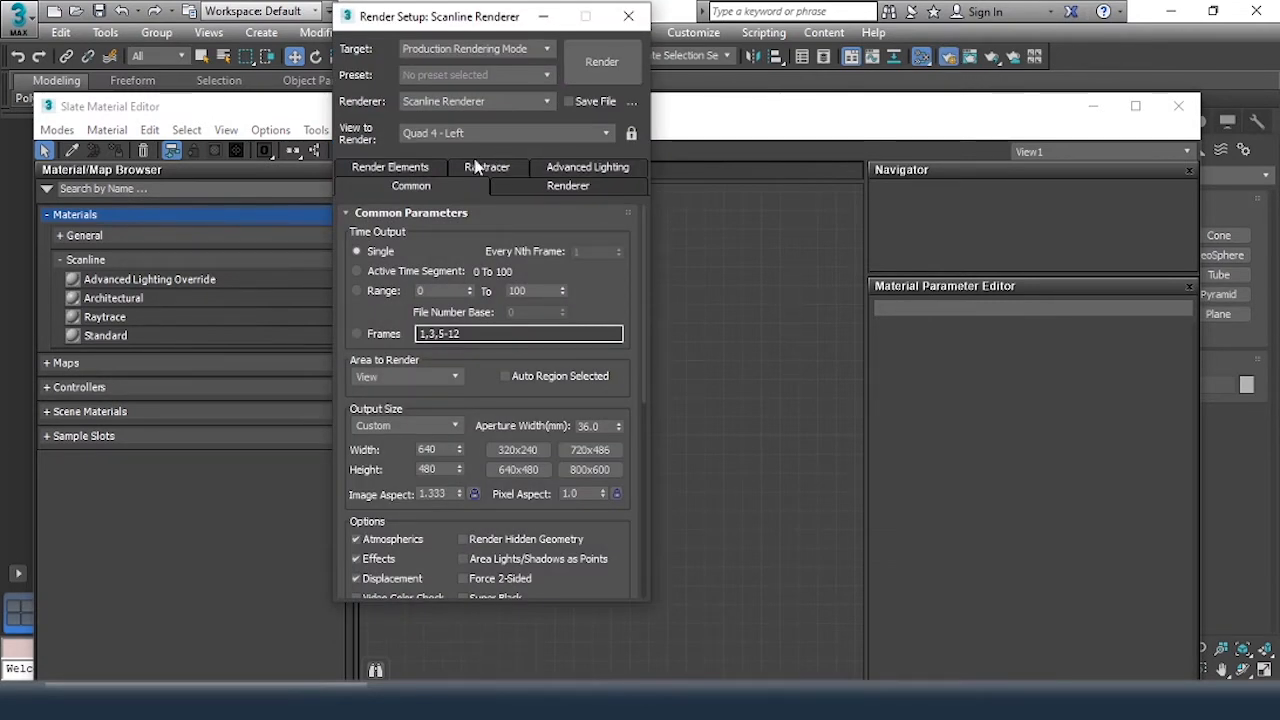
pyautogui.click(477, 101)
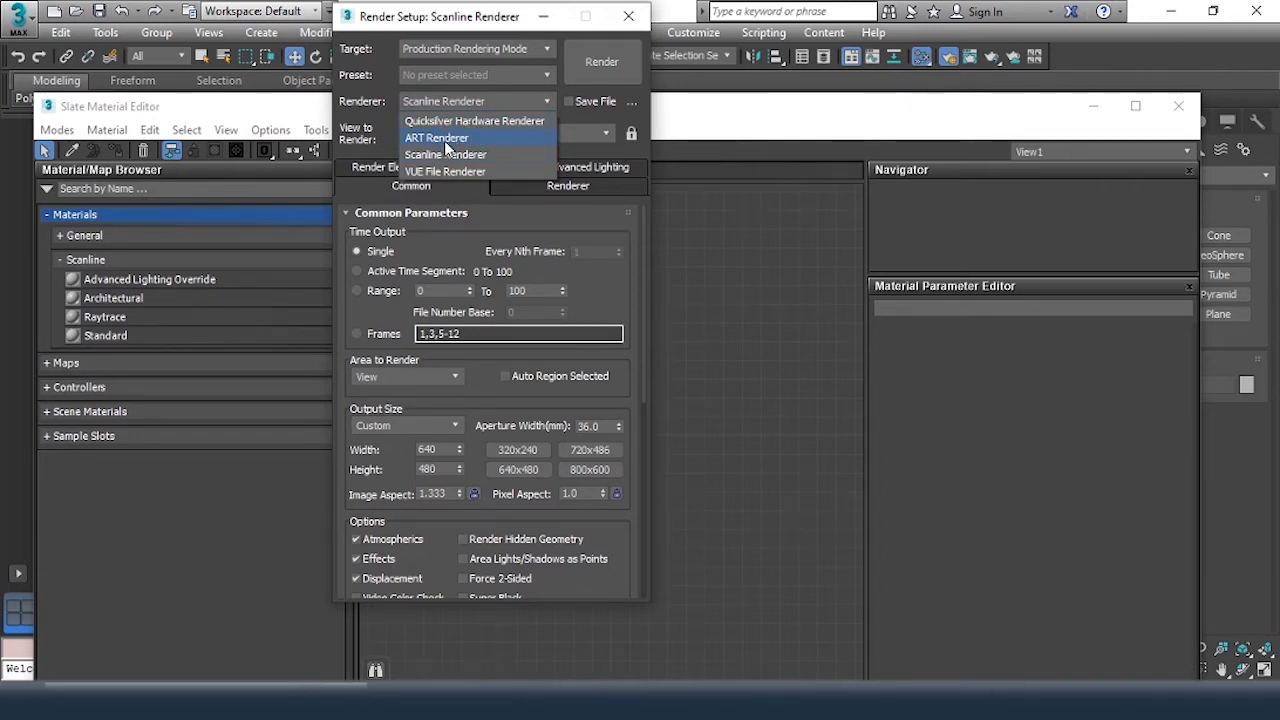
pyautogui.click(631, 24)
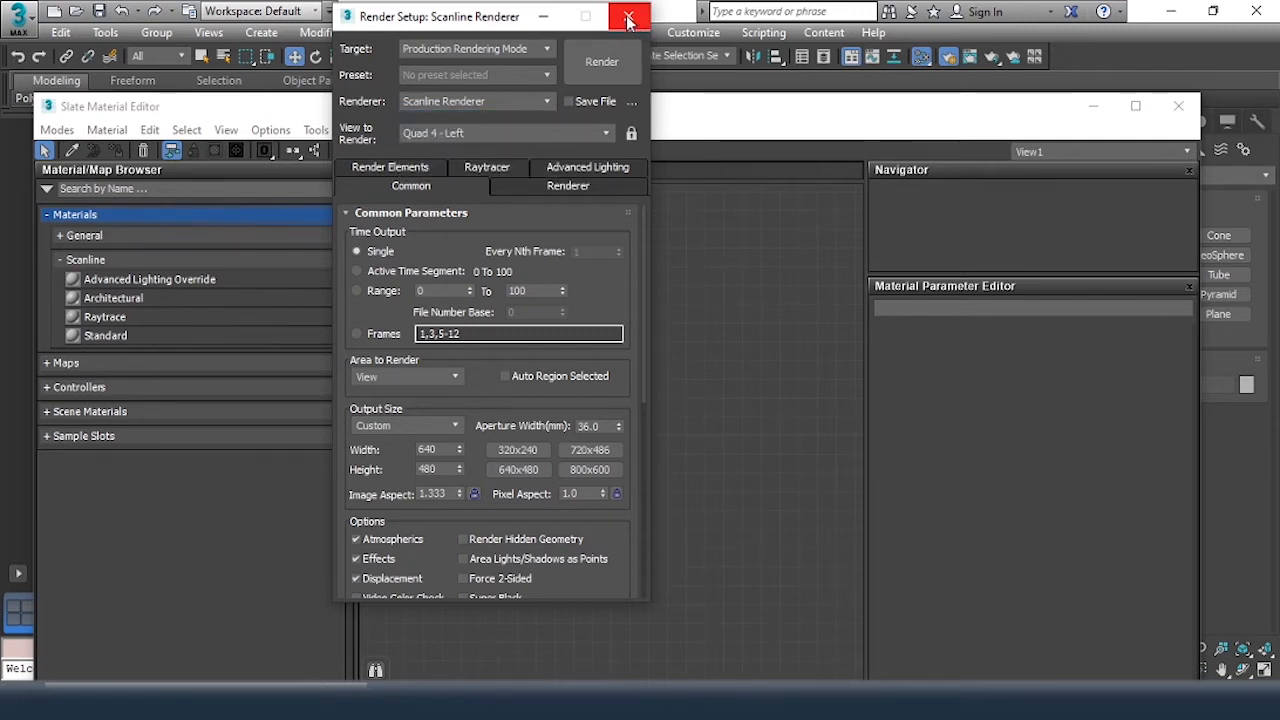
pyautogui.click(628, 20)
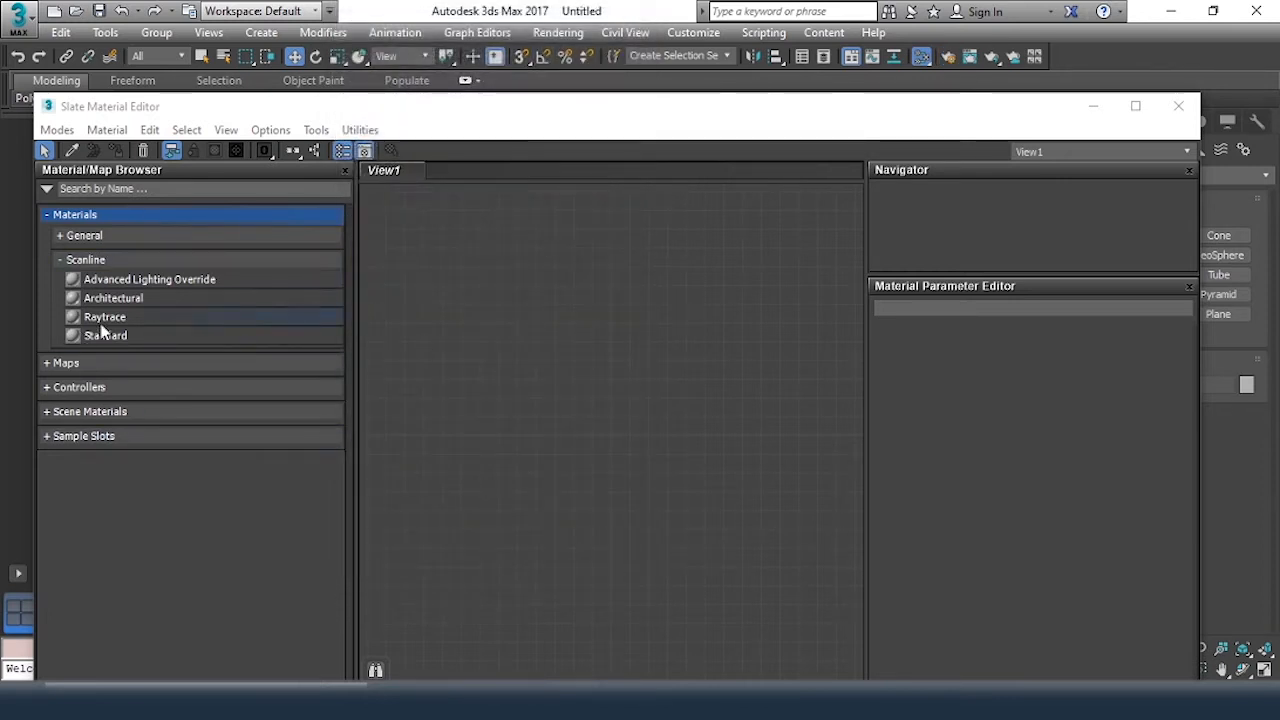
# Expand the Maps group in the Material/Map Browser and look through its map types
pyautogui.click(66, 363)
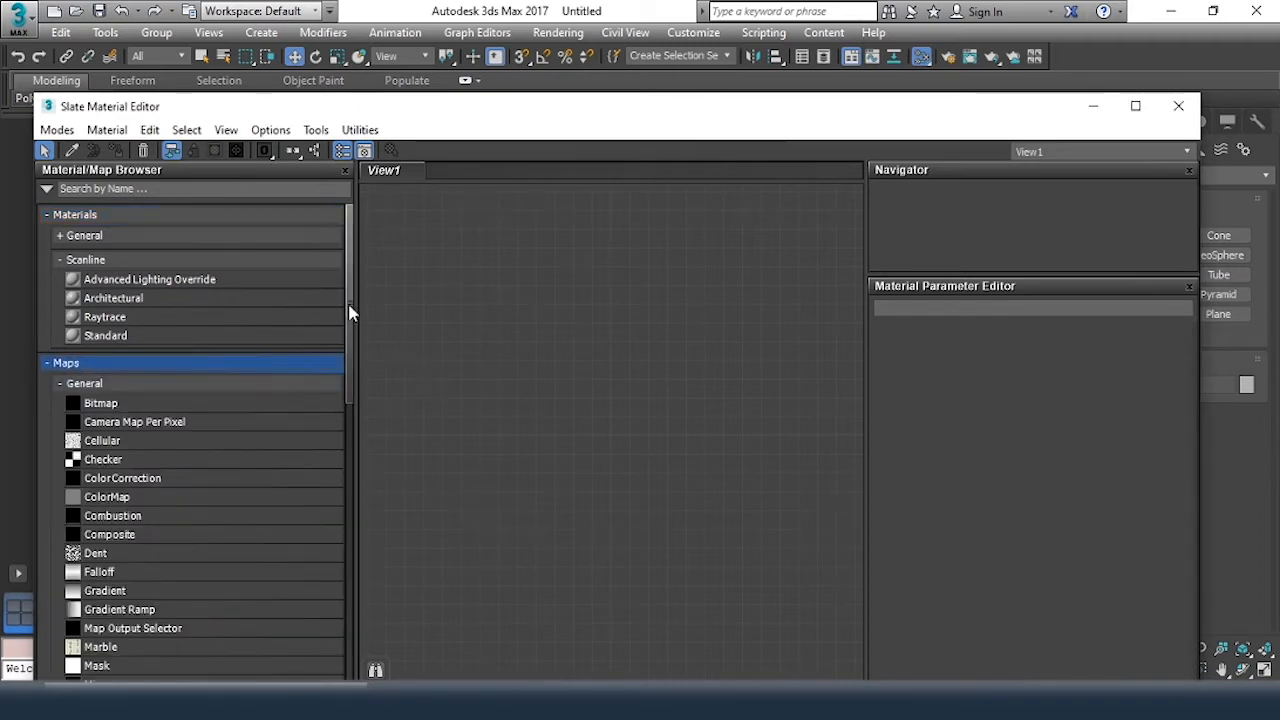
pyautogui.moveTo(351, 311); pyautogui.dragTo(345, 392)
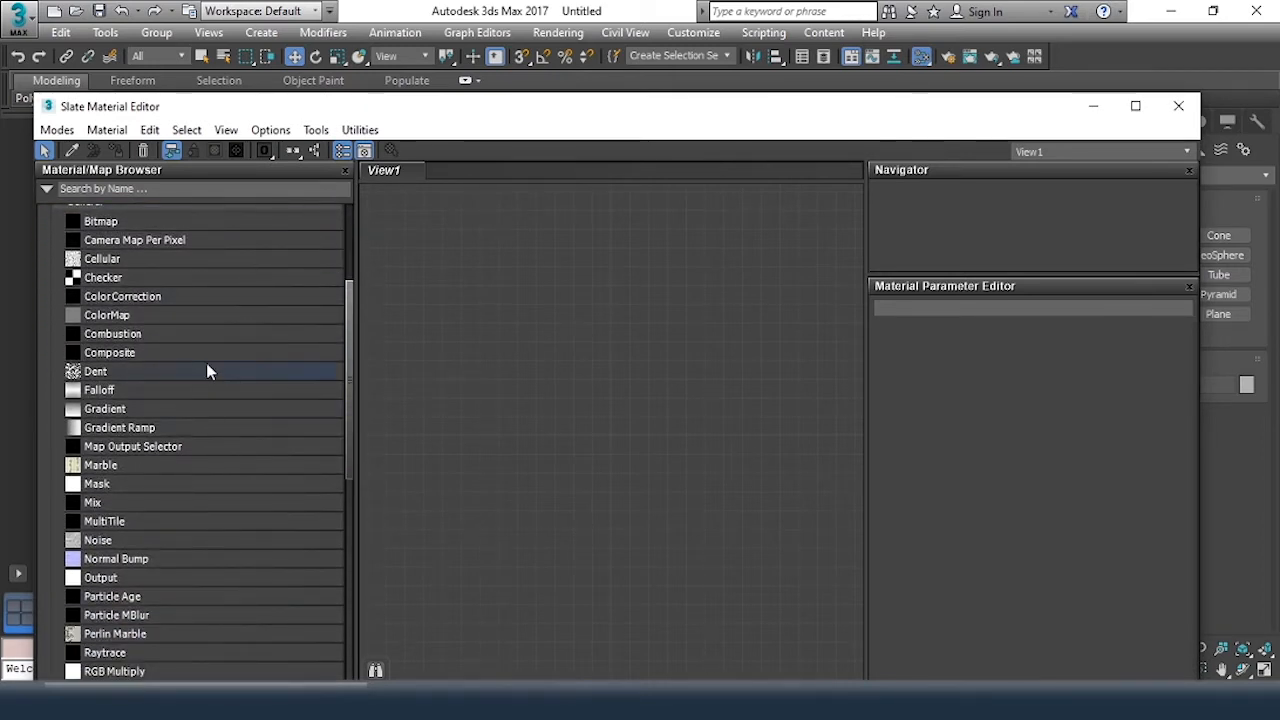
pyautogui.scroll(-5, 206, 369)
pyautogui.scroll(6, 207, 372)
pyautogui.scroll(2, 206, 372)
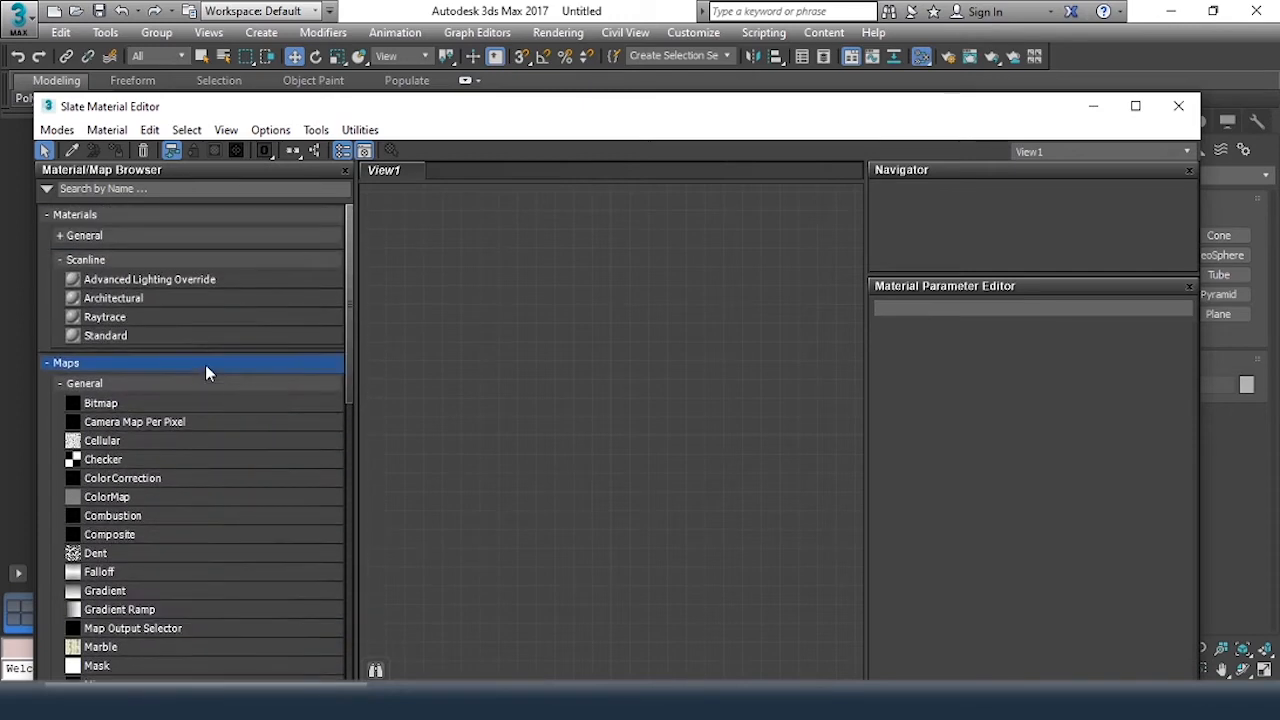
pyautogui.scroll(-6, 204, 368)
pyautogui.scroll(-6, 200, 370)
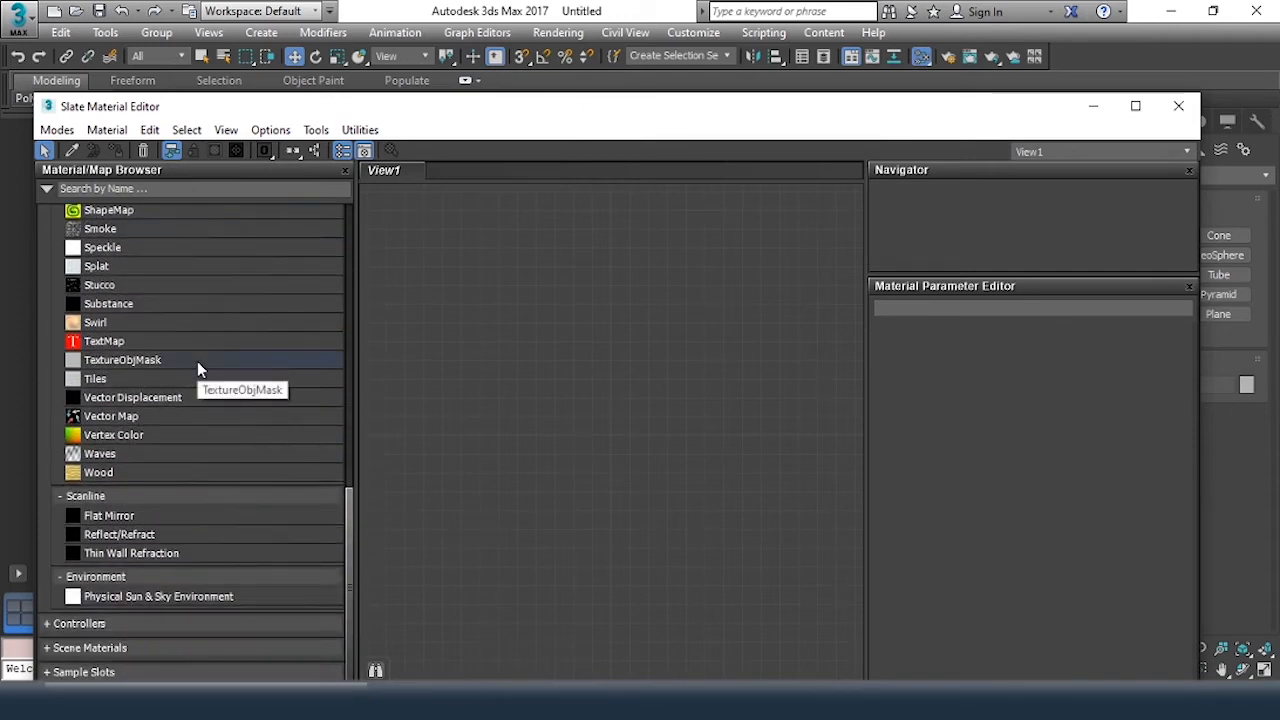
# Expand the Sample Slots group, widen the browser to view all the slots, and narrow it again
pyautogui.click(74, 672)
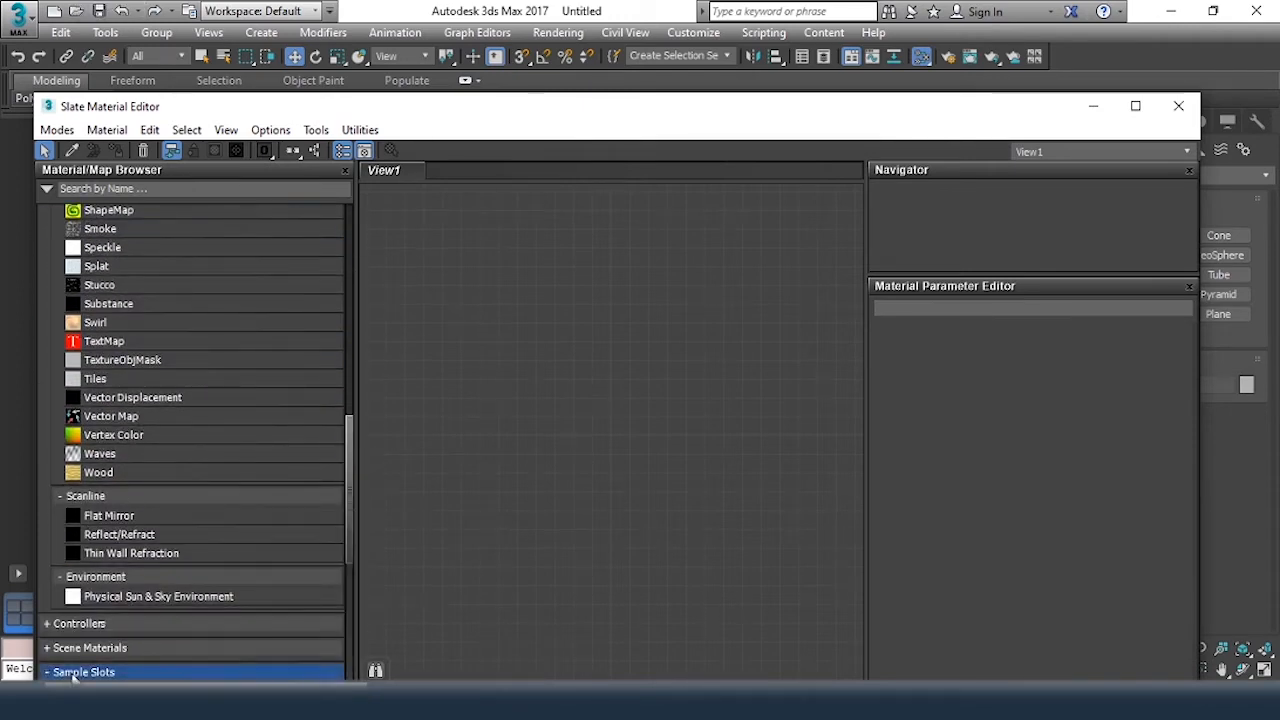
pyautogui.moveTo(350, 456); pyautogui.dragTo(356, 580)
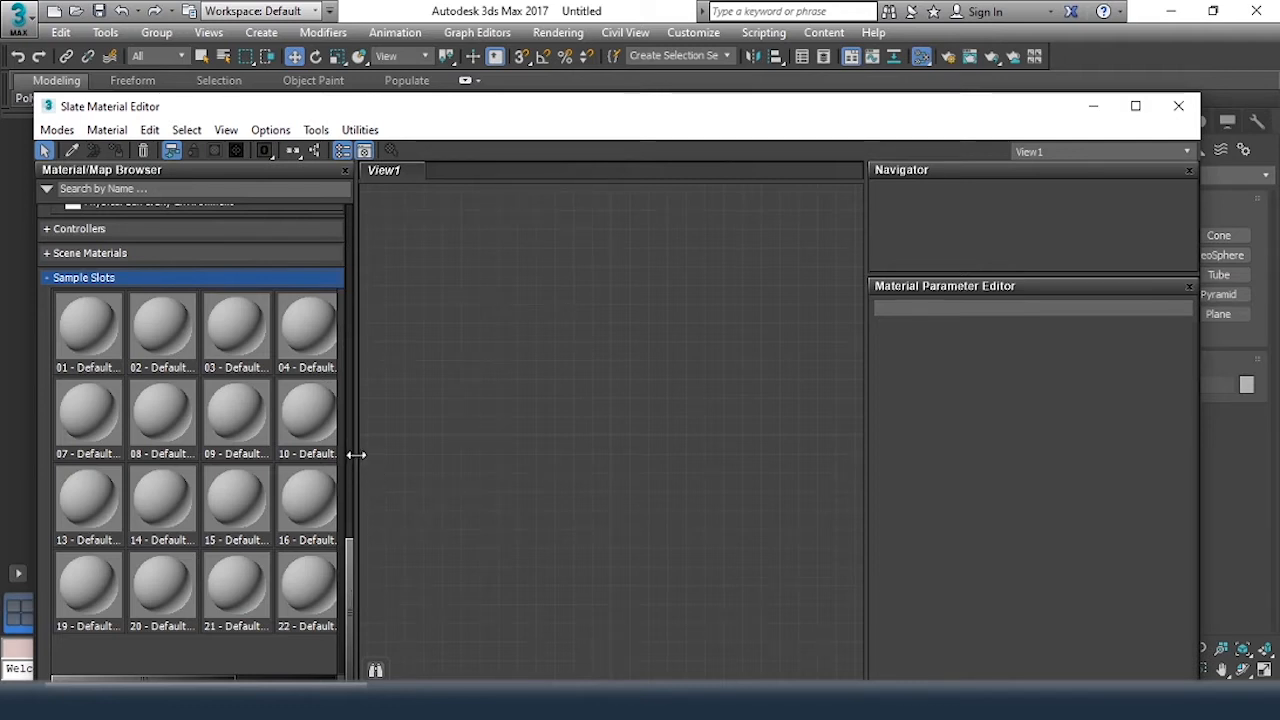
pyautogui.moveTo(354, 459); pyautogui.dragTo(546, 460)
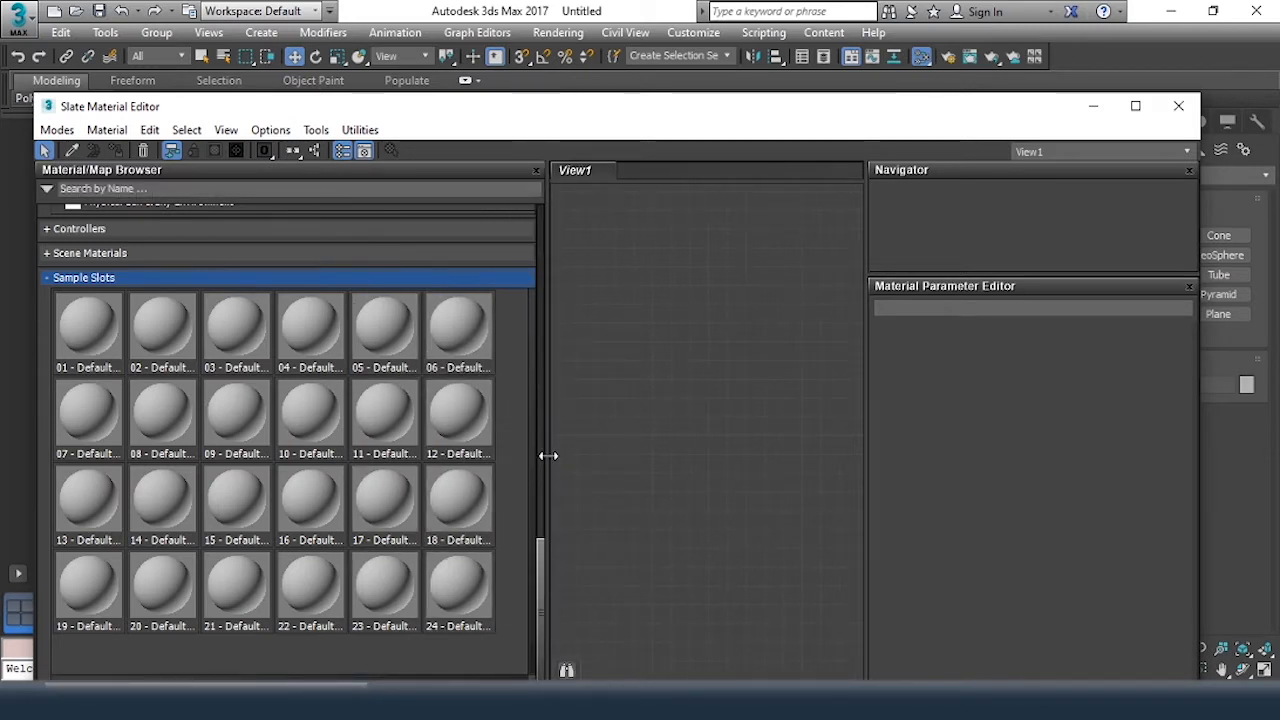
pyautogui.moveTo(546, 451); pyautogui.dragTo(378, 437)
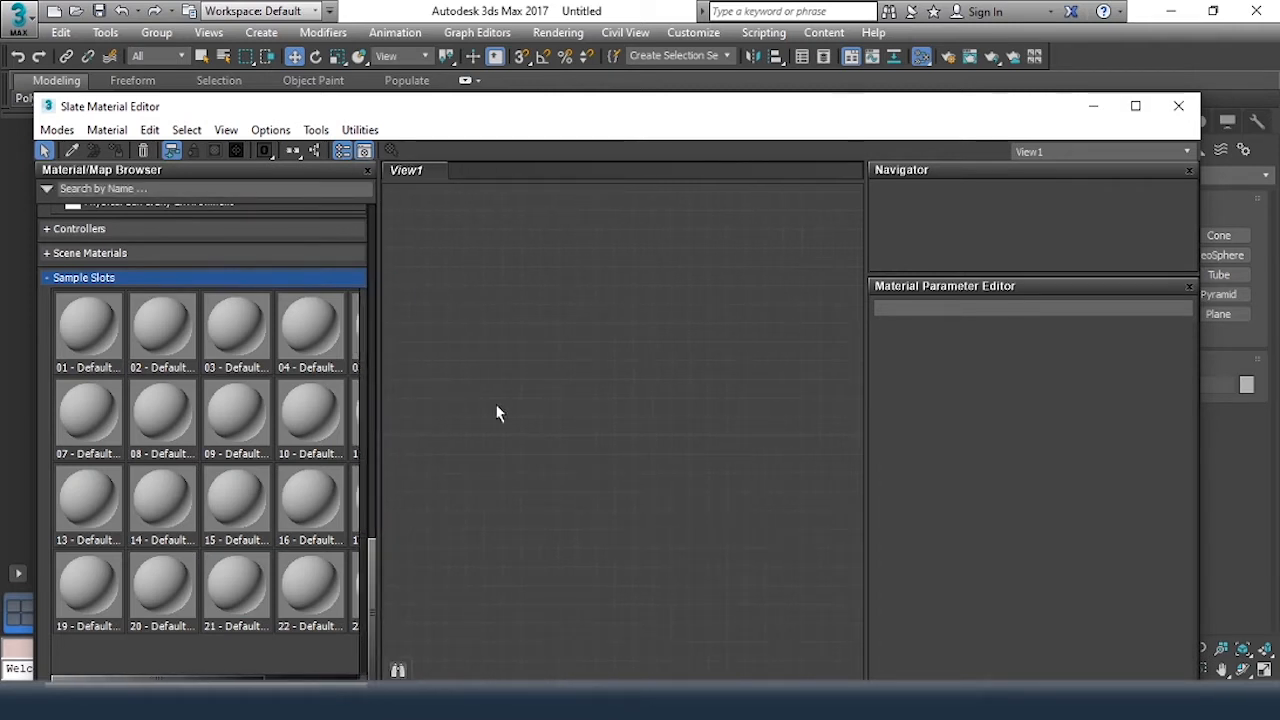
# Add the 01 - Default sample material to View1 and move its node to the view's upper-left corner
pyautogui.doubleClick(85, 338)
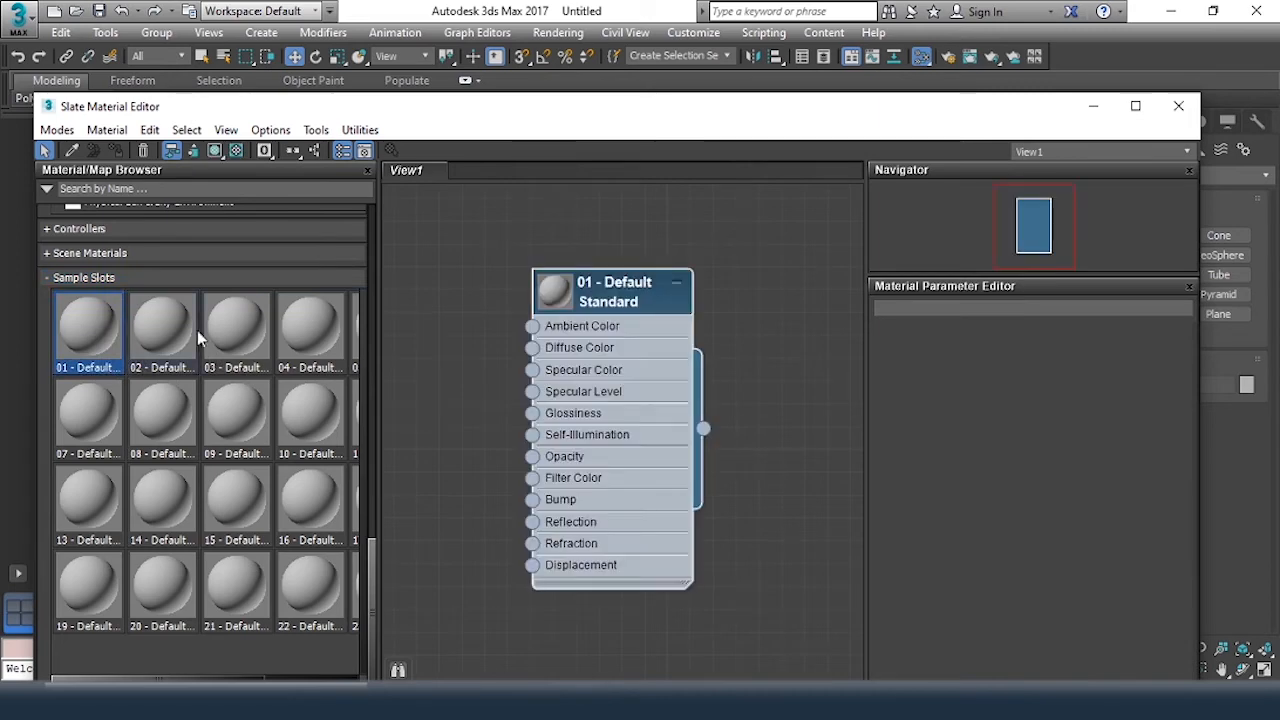
pyautogui.moveTo(619, 283); pyautogui.dragTo(485, 213)
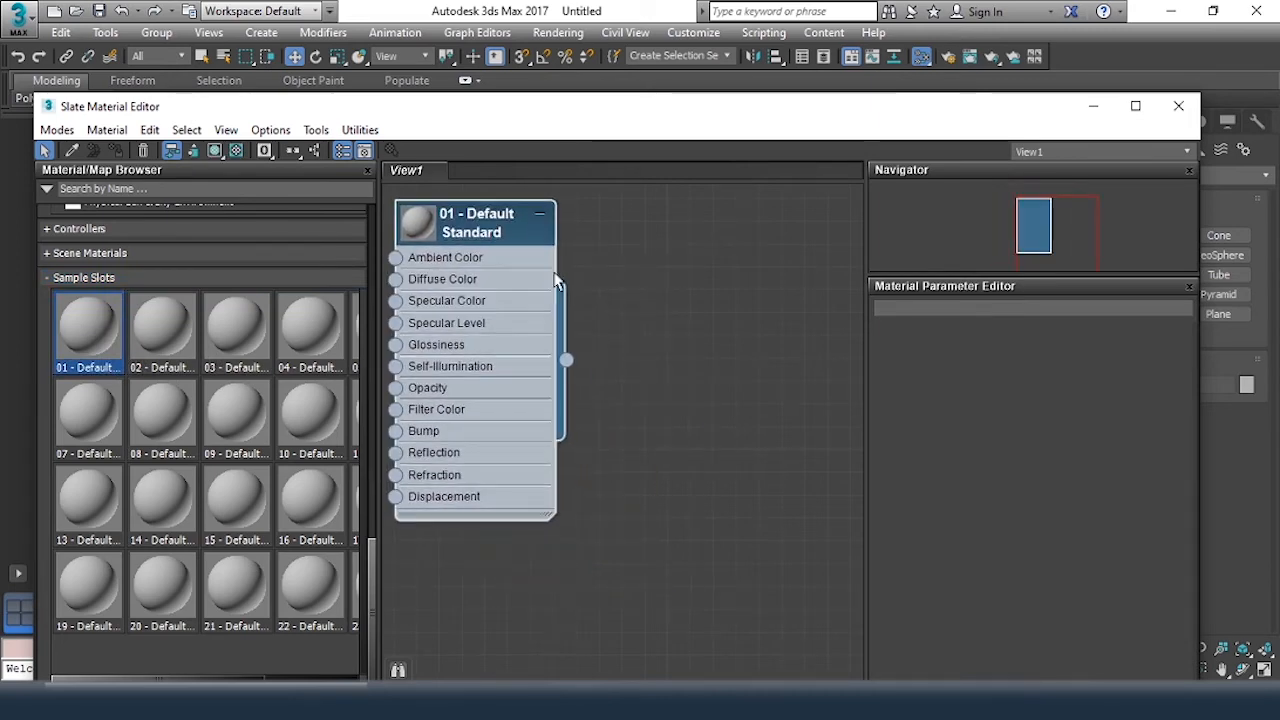
pyautogui.scroll(1, 635, 343)
pyautogui.scroll(-1, 635, 344)
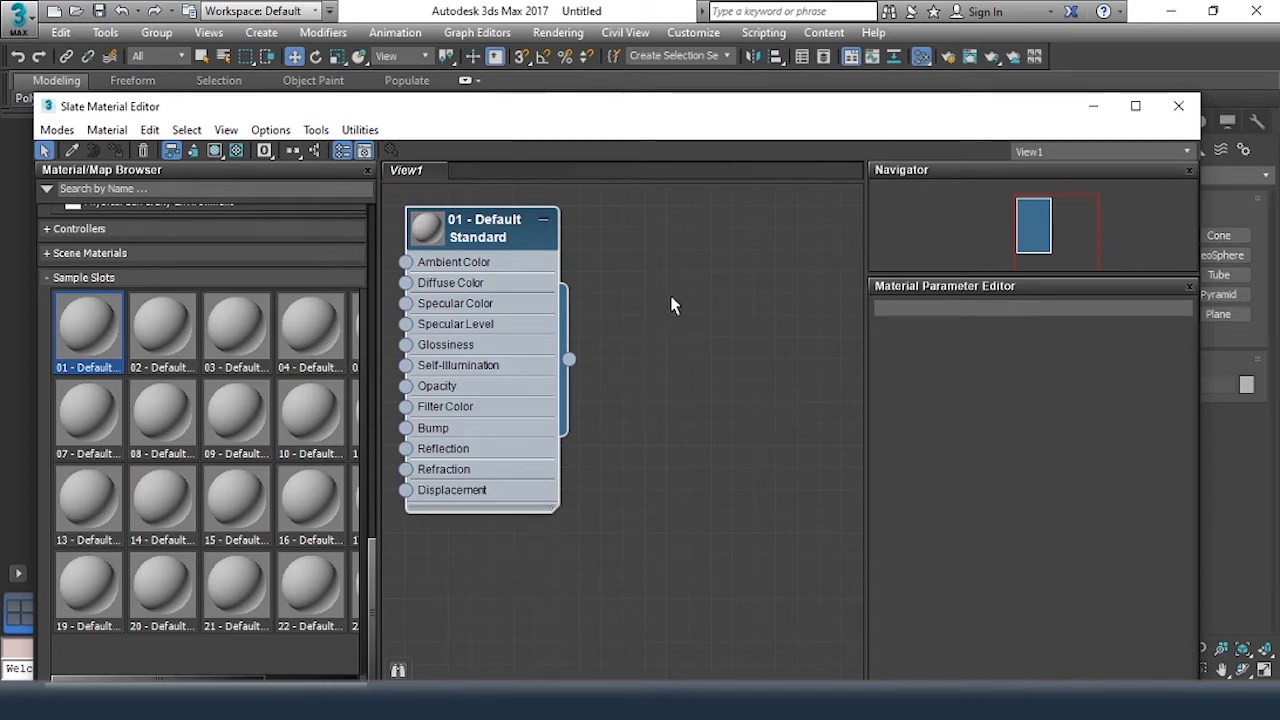
# Create a Scanline Standard material directly in View1, beside the 01 - Default node, and select its node
pyautogui.rightClick(661, 241)
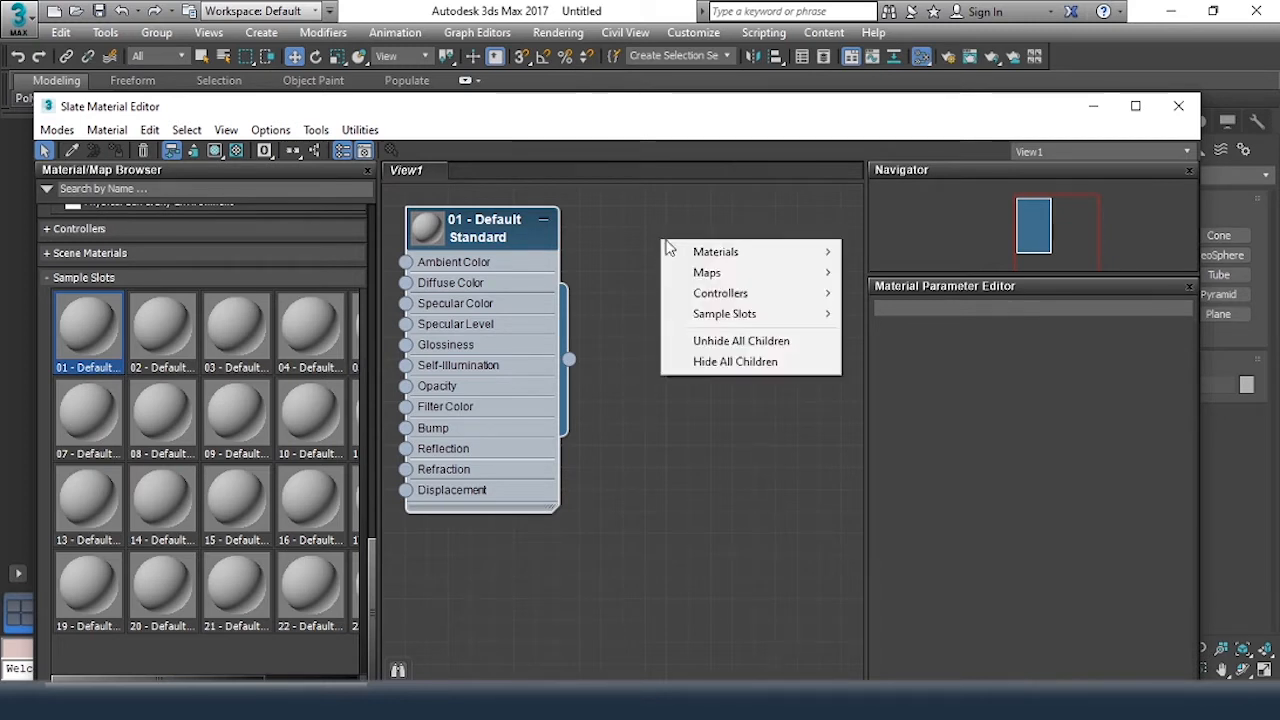
pyautogui.moveTo(766, 254)
pyautogui.moveTo(906, 279)
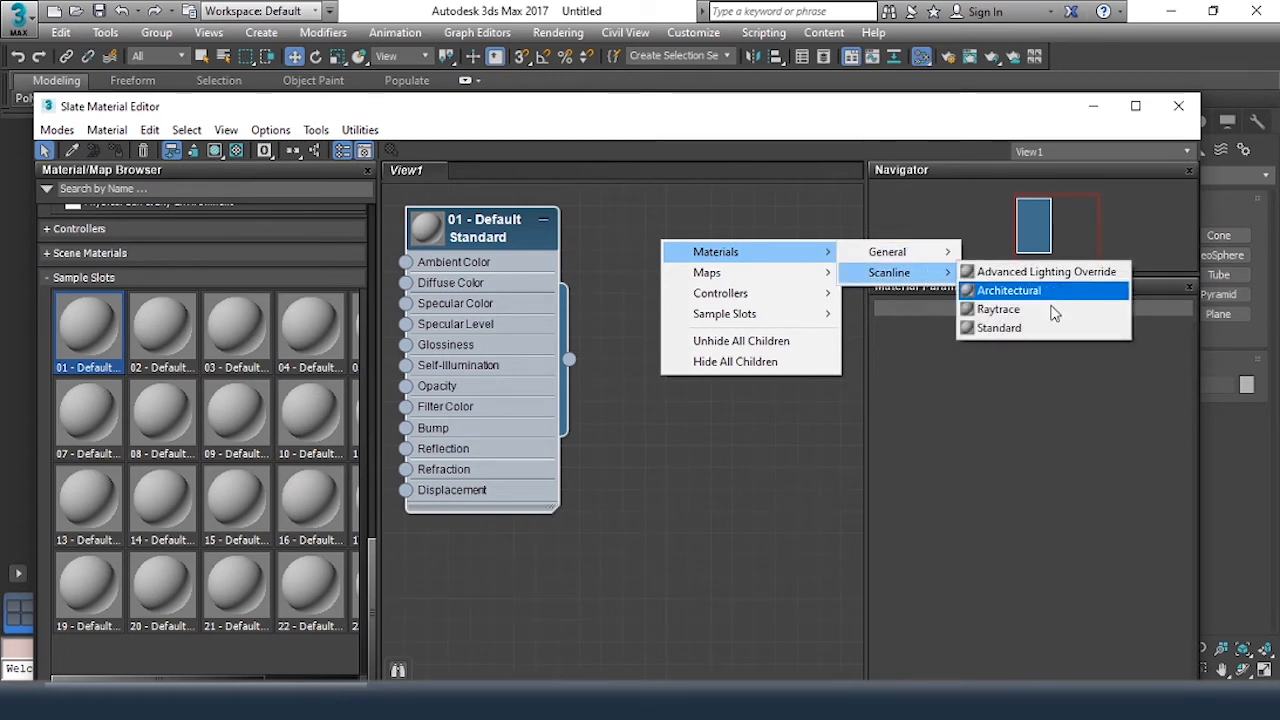
pyautogui.click(1006, 329)
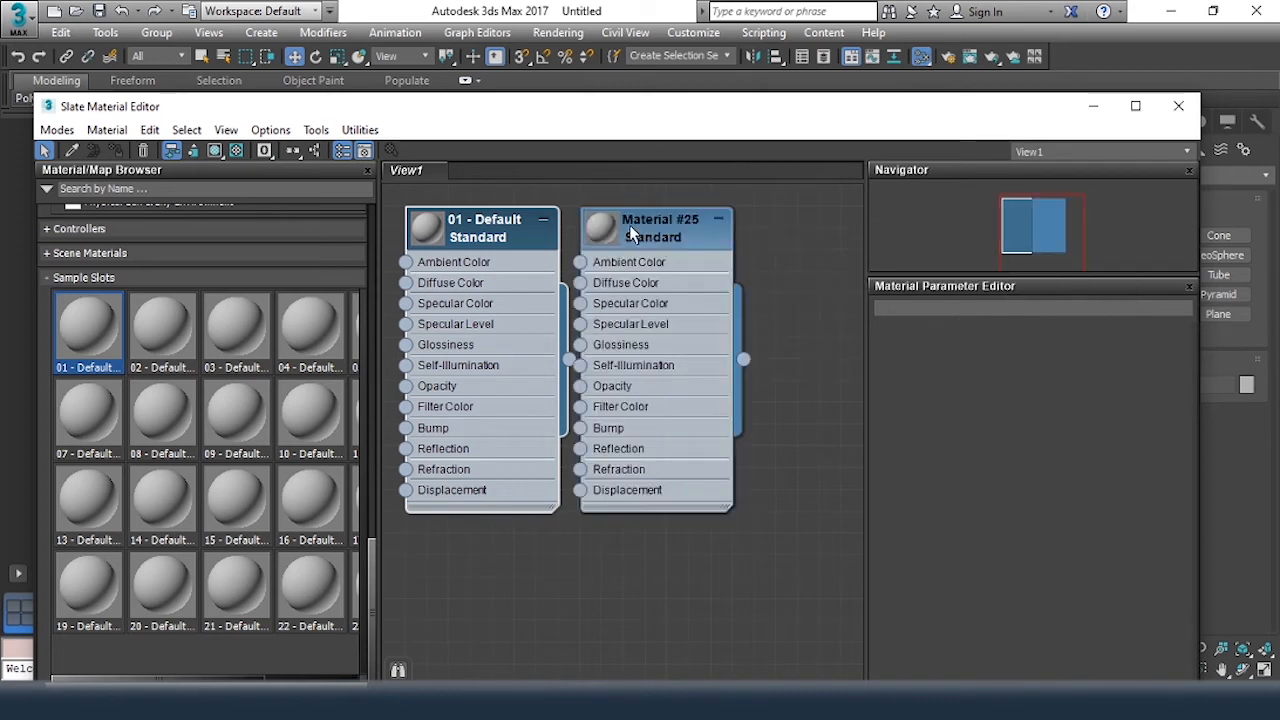
pyautogui.moveTo(640, 233); pyautogui.dragTo(643, 233)
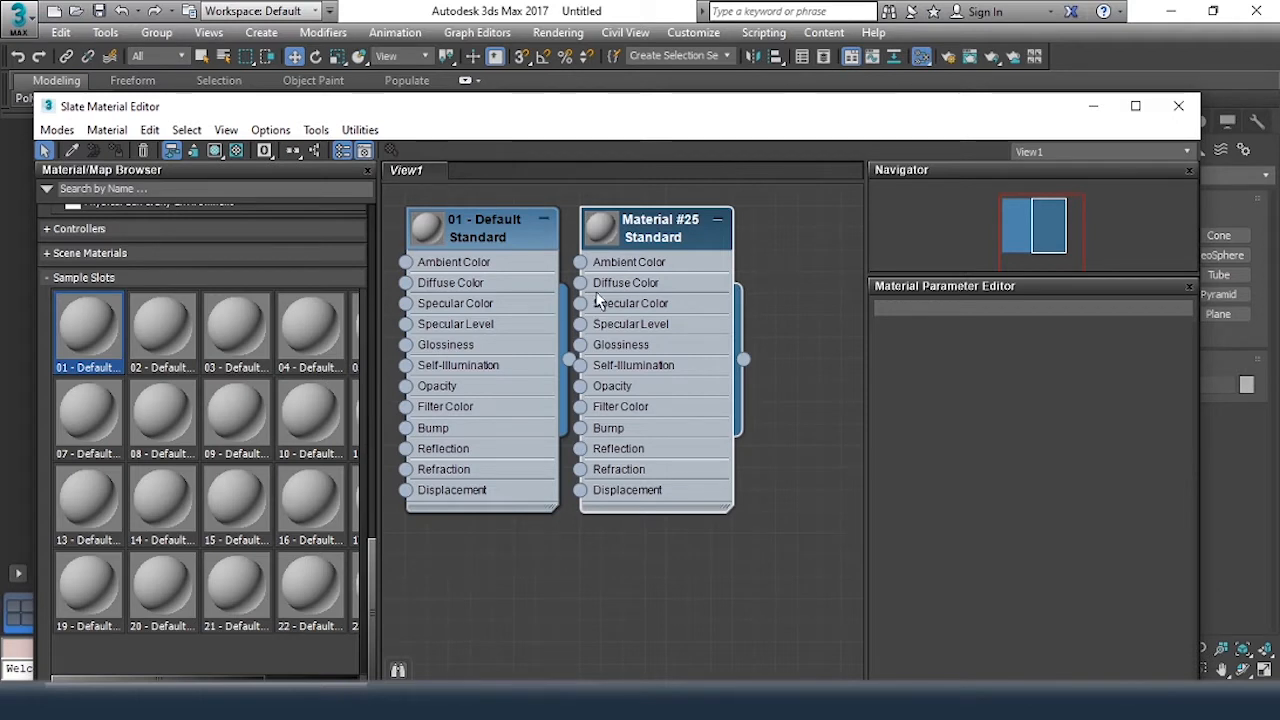
# Add another Standard material from the browser's Scanline group and move its node to the right of the existing nodes
pyautogui.scroll(15, 209, 334)
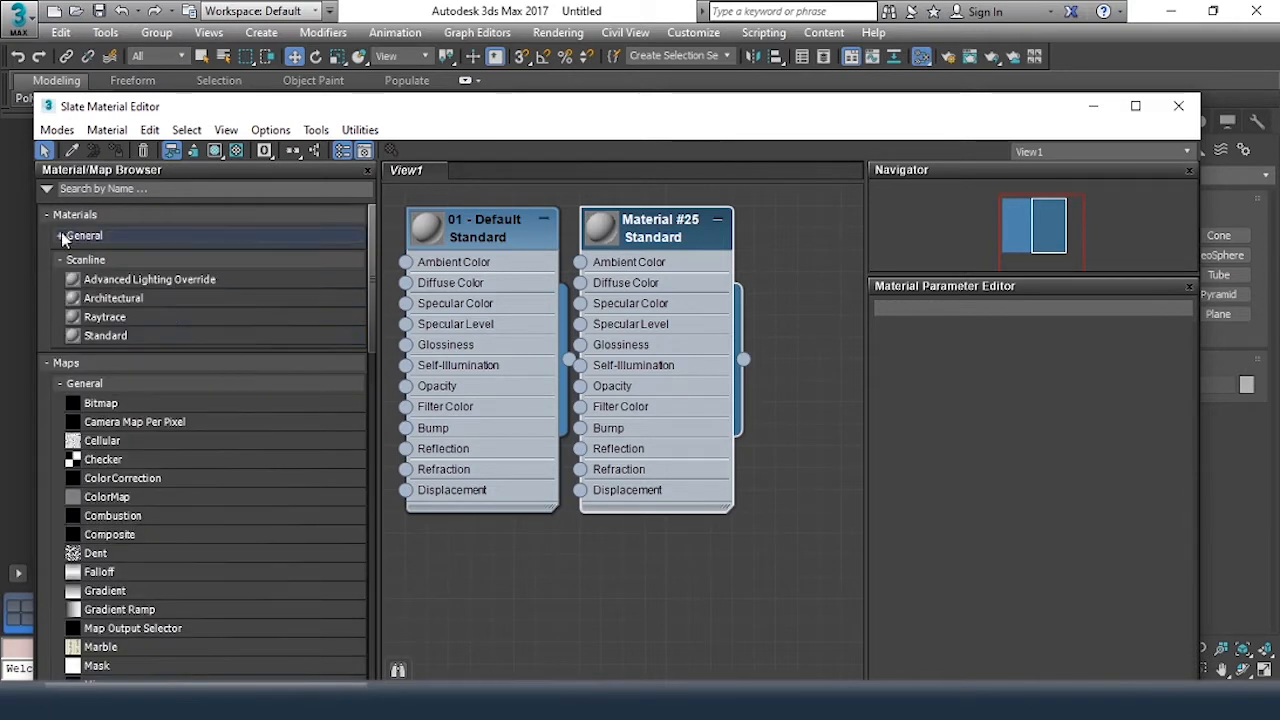
pyautogui.doubleClick(92, 336)
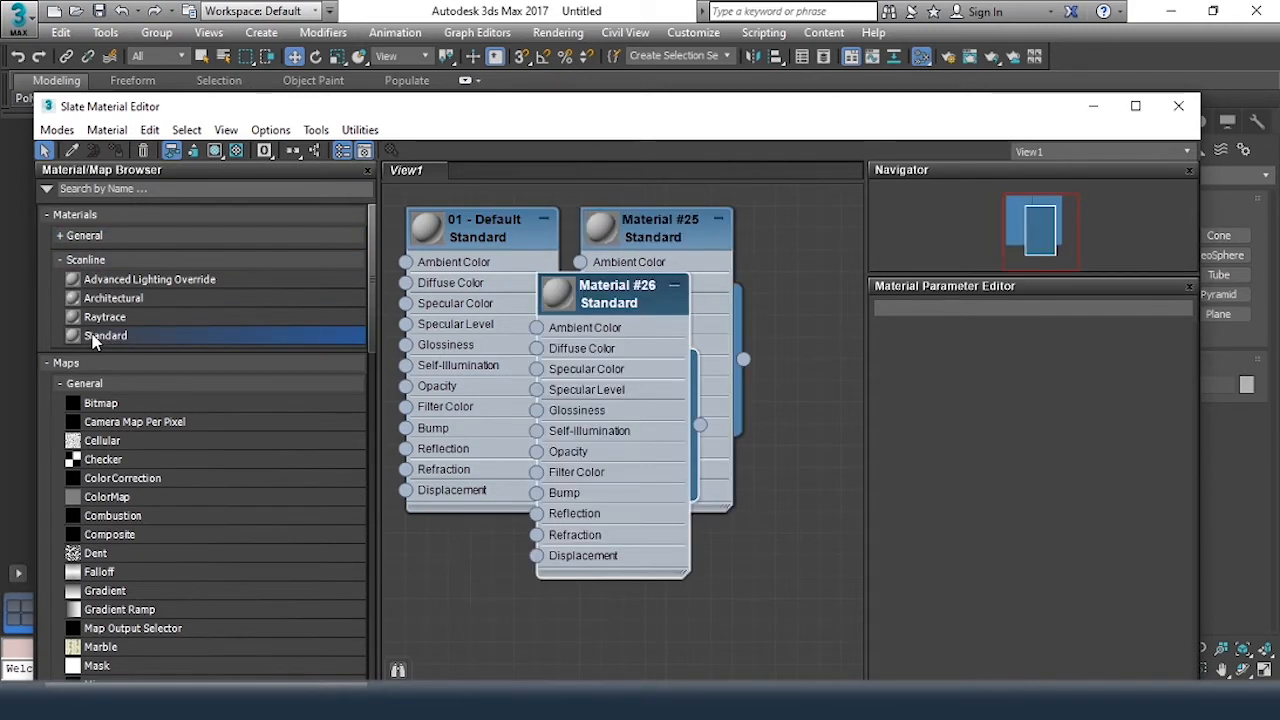
pyautogui.moveTo(622, 298); pyautogui.dragTo(775, 297)
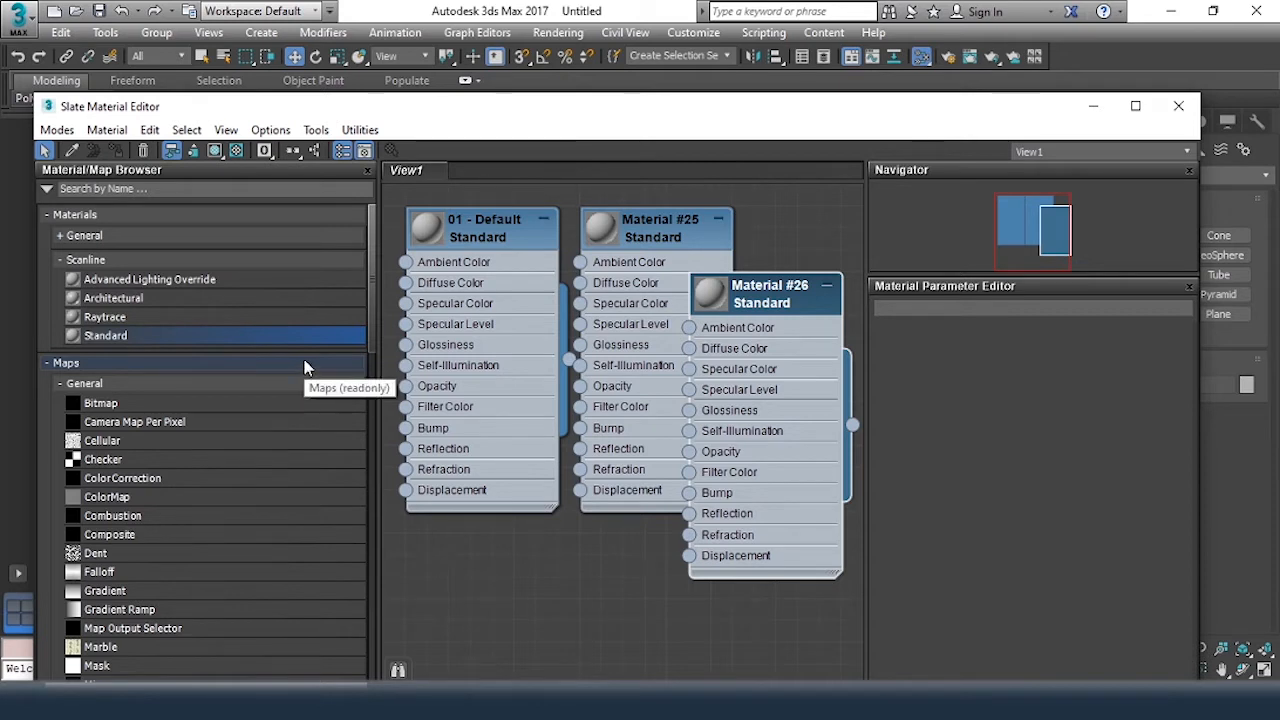
# Delete the 01 - Default material node from View1
pyautogui.click(505, 221)
pyautogui.press('Delete')
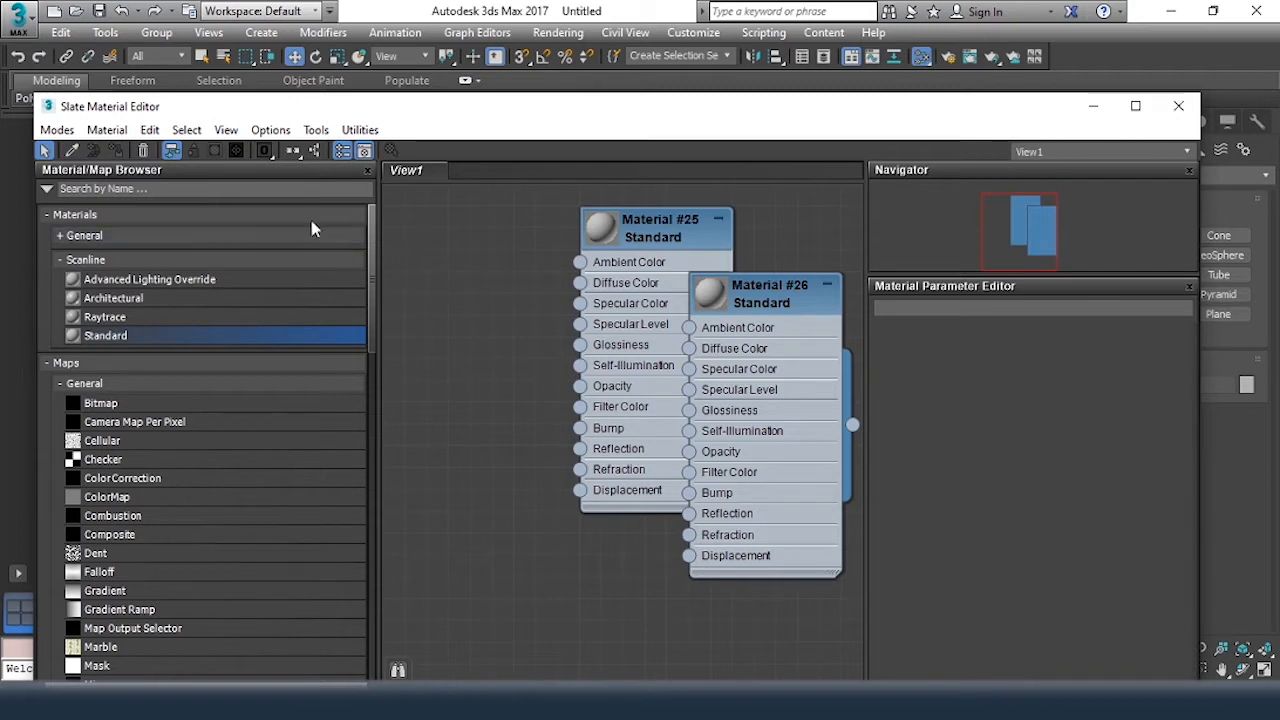
# Lay out all nodes in View1 horizontally, and switch the arrangement to the vertical layout
pyautogui.click(293, 152)
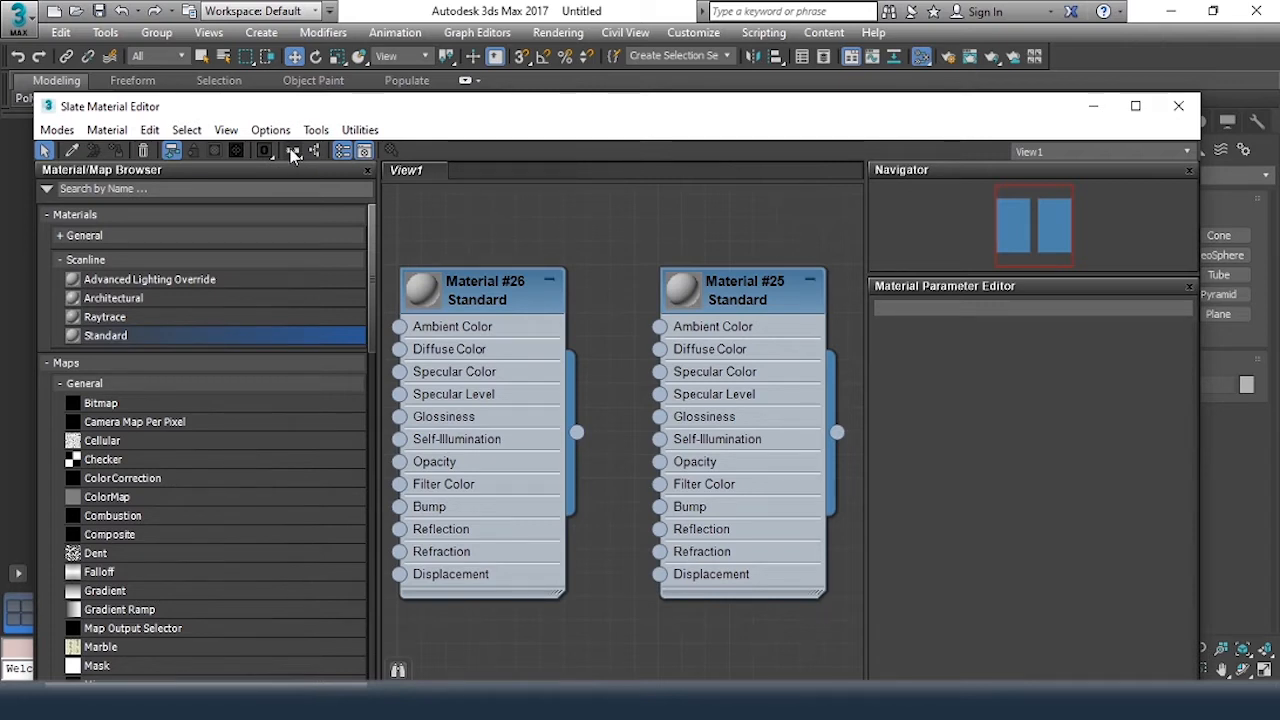
pyautogui.click(293, 152)
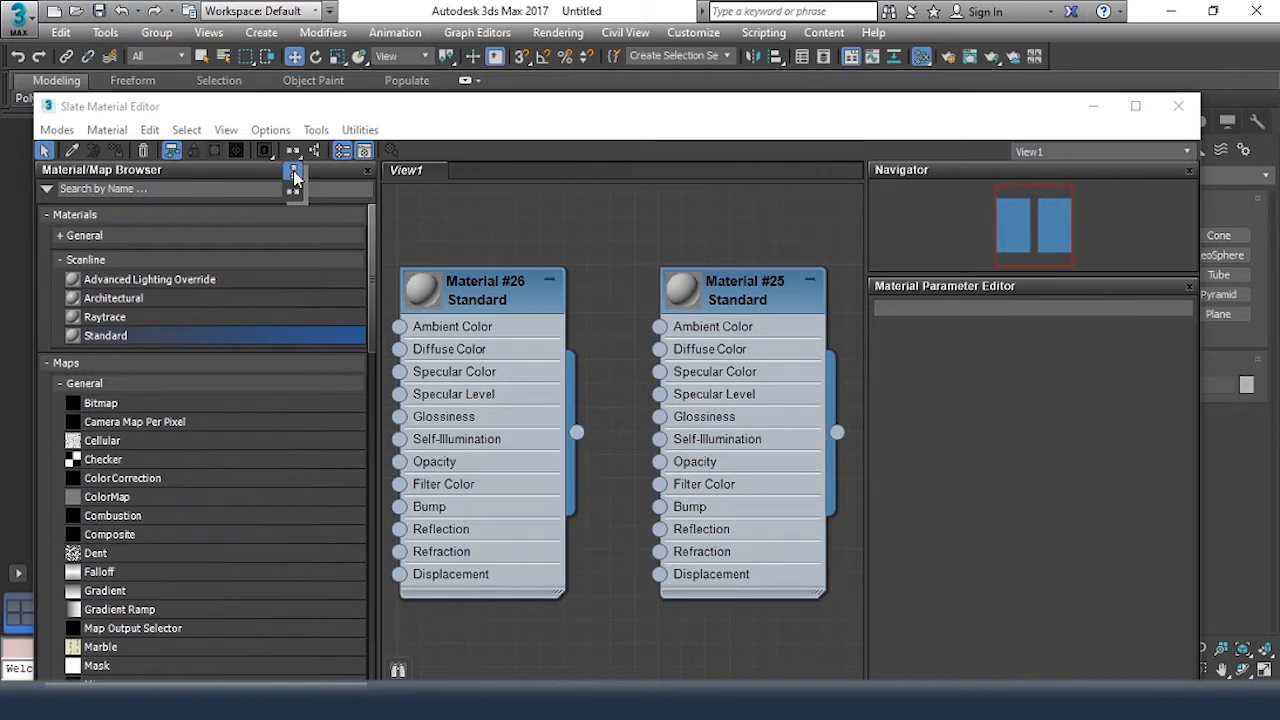
pyautogui.click(293, 177)
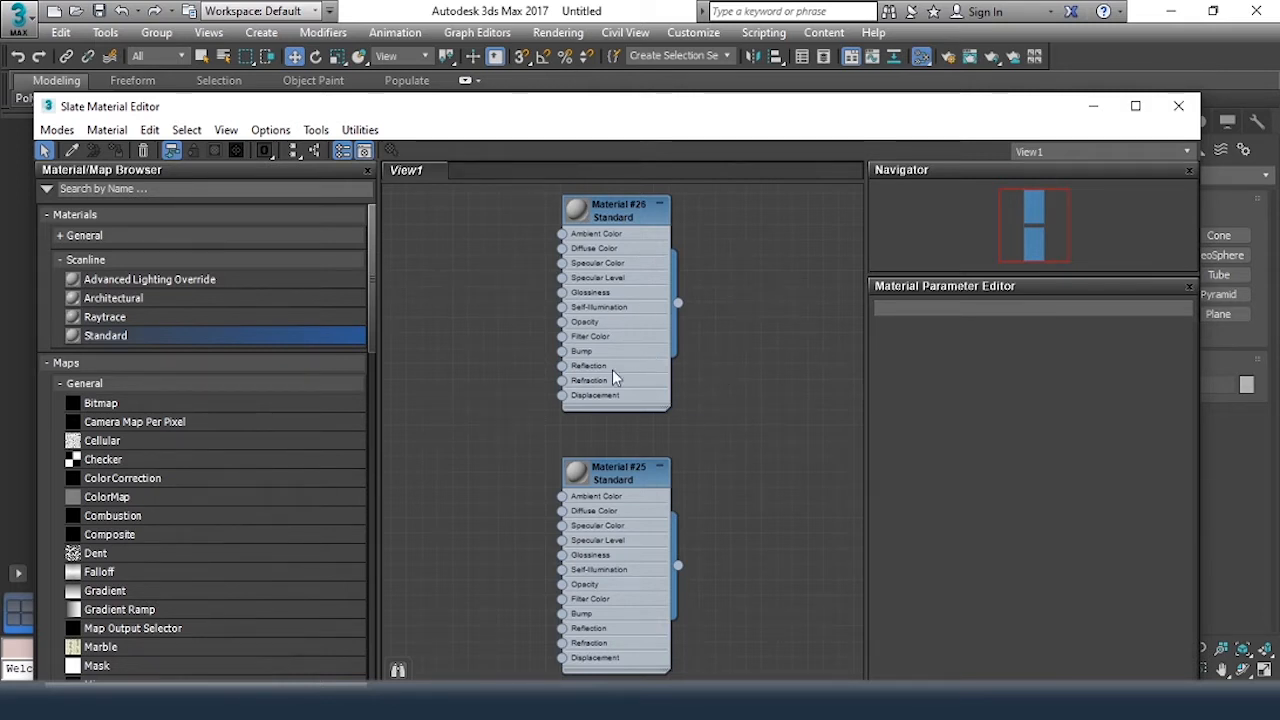
# Add a Checker map from the browser and a Noise map directly in View1, stacking both left of the Standard materials
pyautogui.click(93, 460)
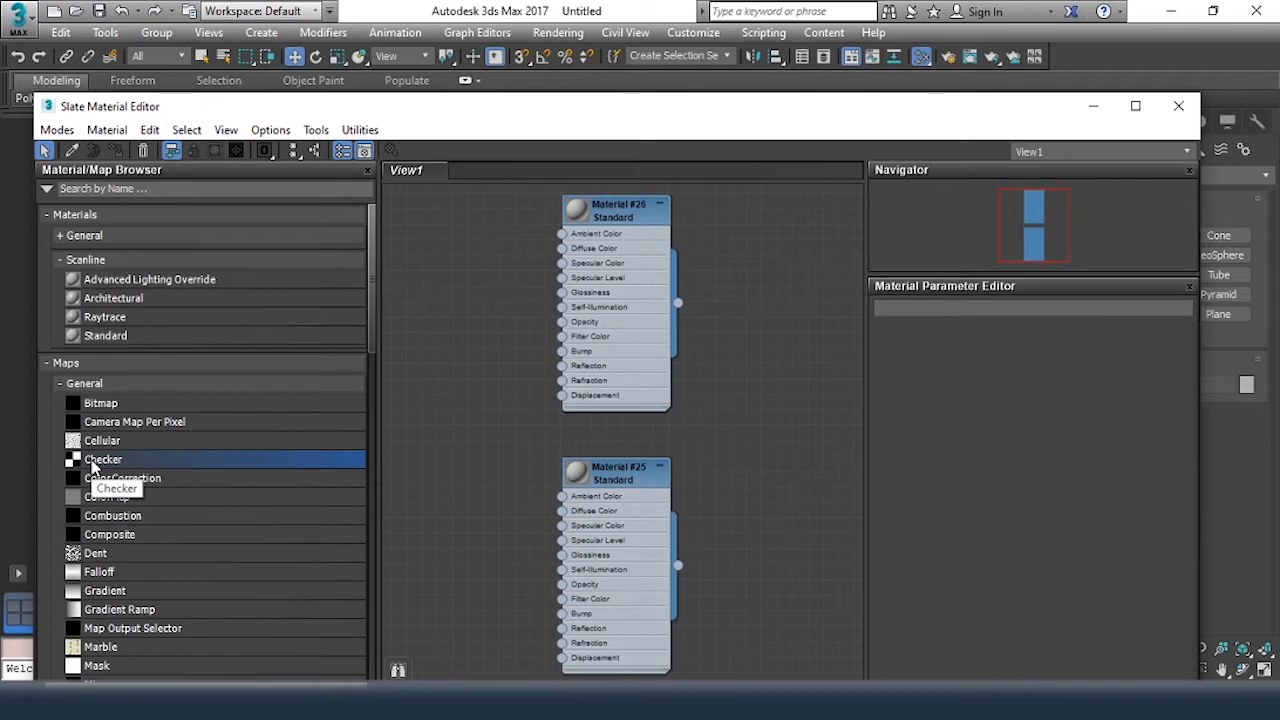
pyautogui.moveTo(447, 353); pyautogui.dragTo(472, 285)
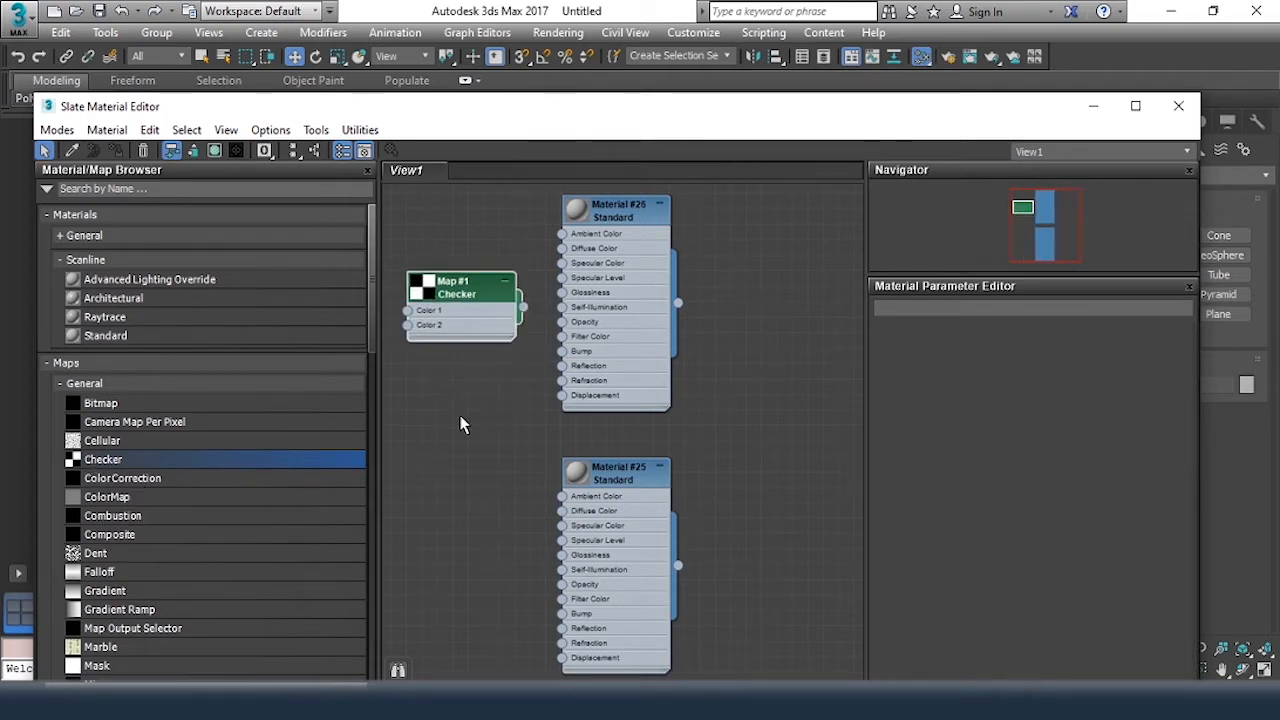
pyautogui.rightClick(437, 402)
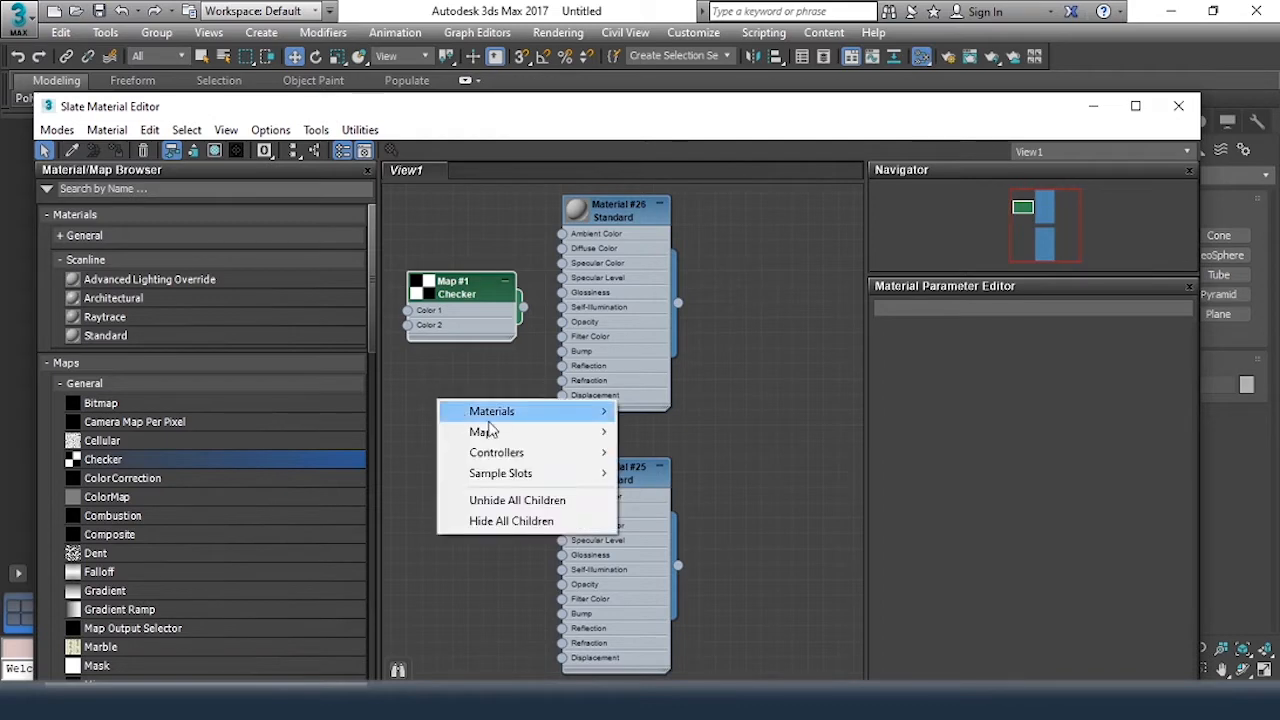
pyautogui.moveTo(505, 432)
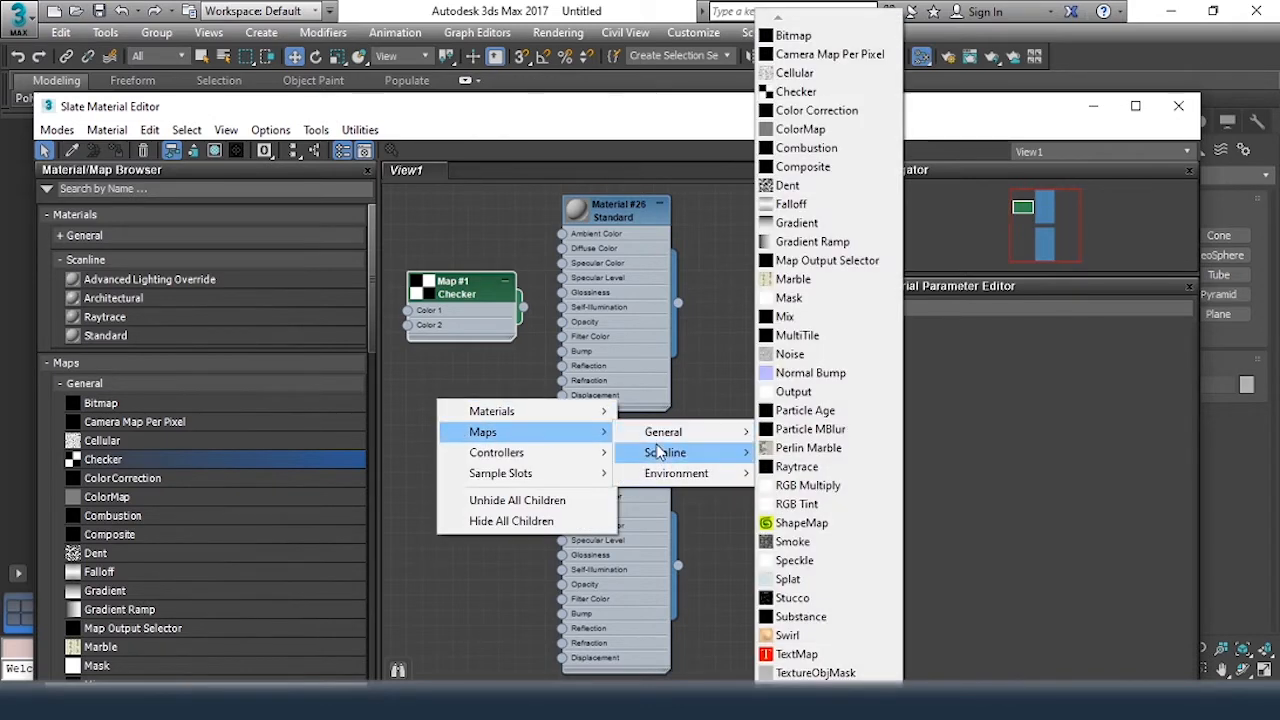
pyautogui.moveTo(663, 432)
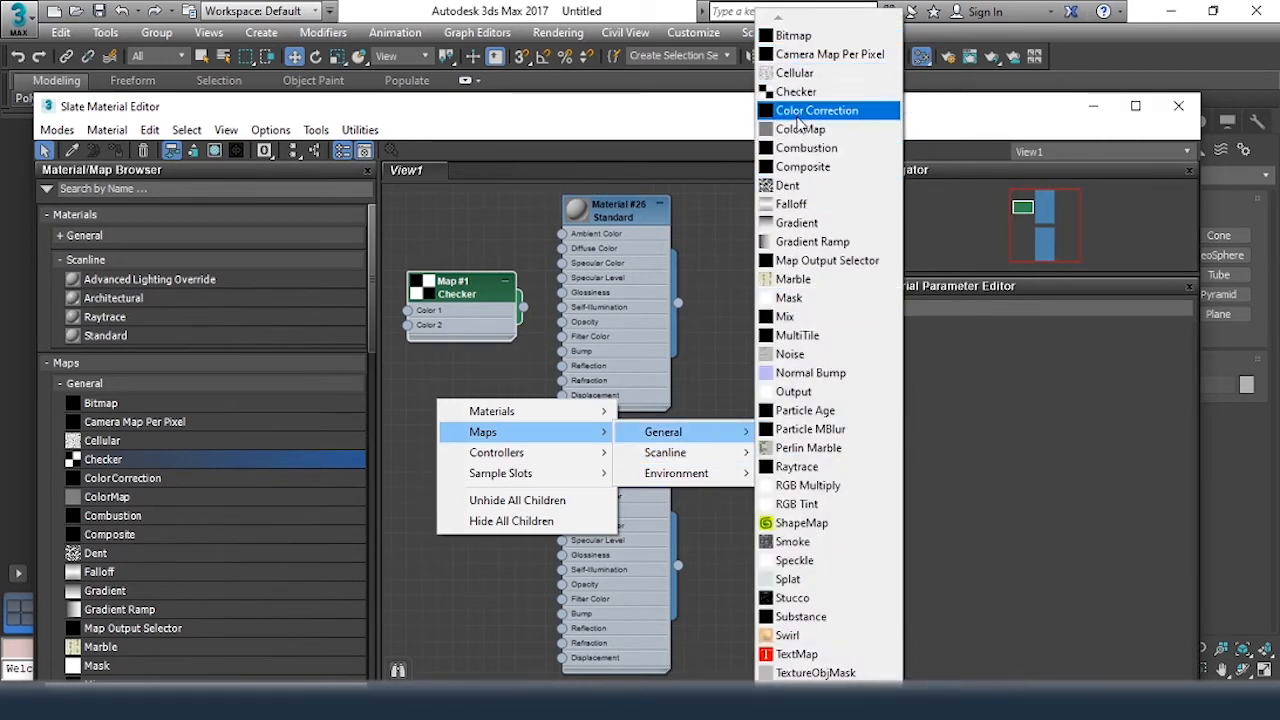
pyautogui.click(815, 356)
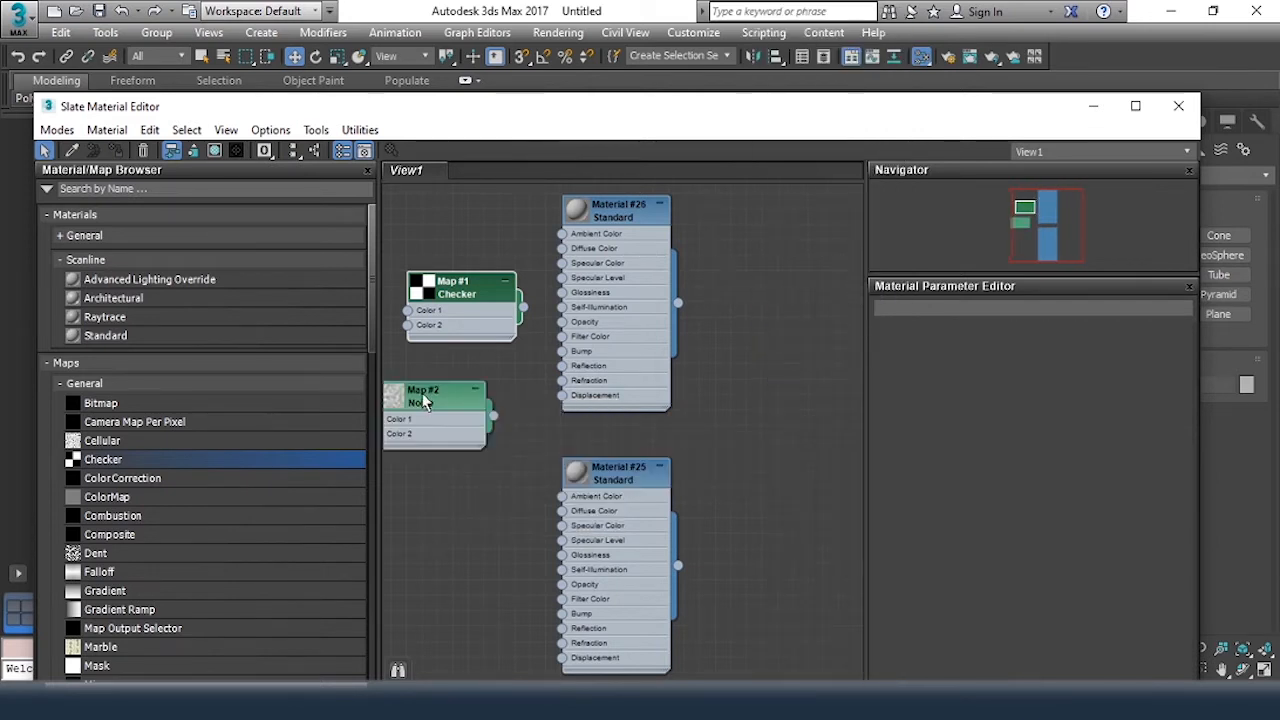
pyautogui.moveTo(450, 420); pyautogui.dragTo(469, 451)
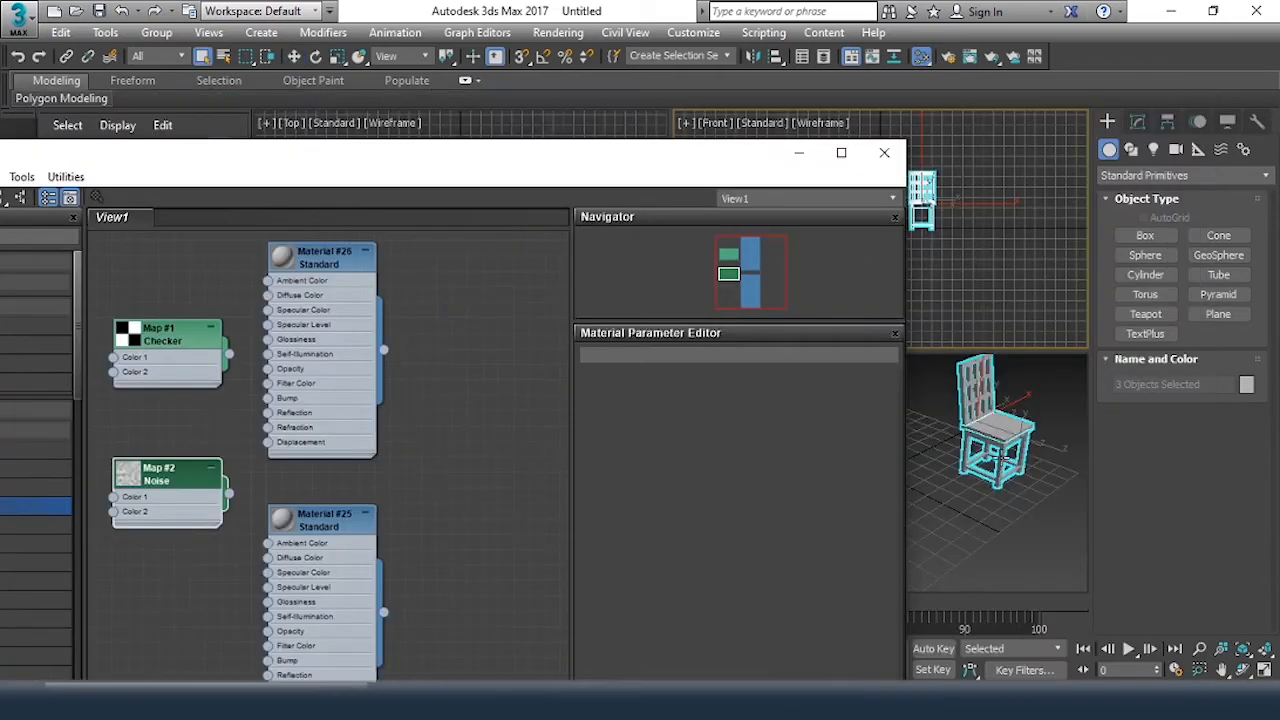
# Assign Material #26 to the selected chair objects and arrange the editor window so the chair stays visible in the perspective viewport
pyautogui.scroll(4, 990, 495)
pyautogui.scroll(-1, 987, 503)
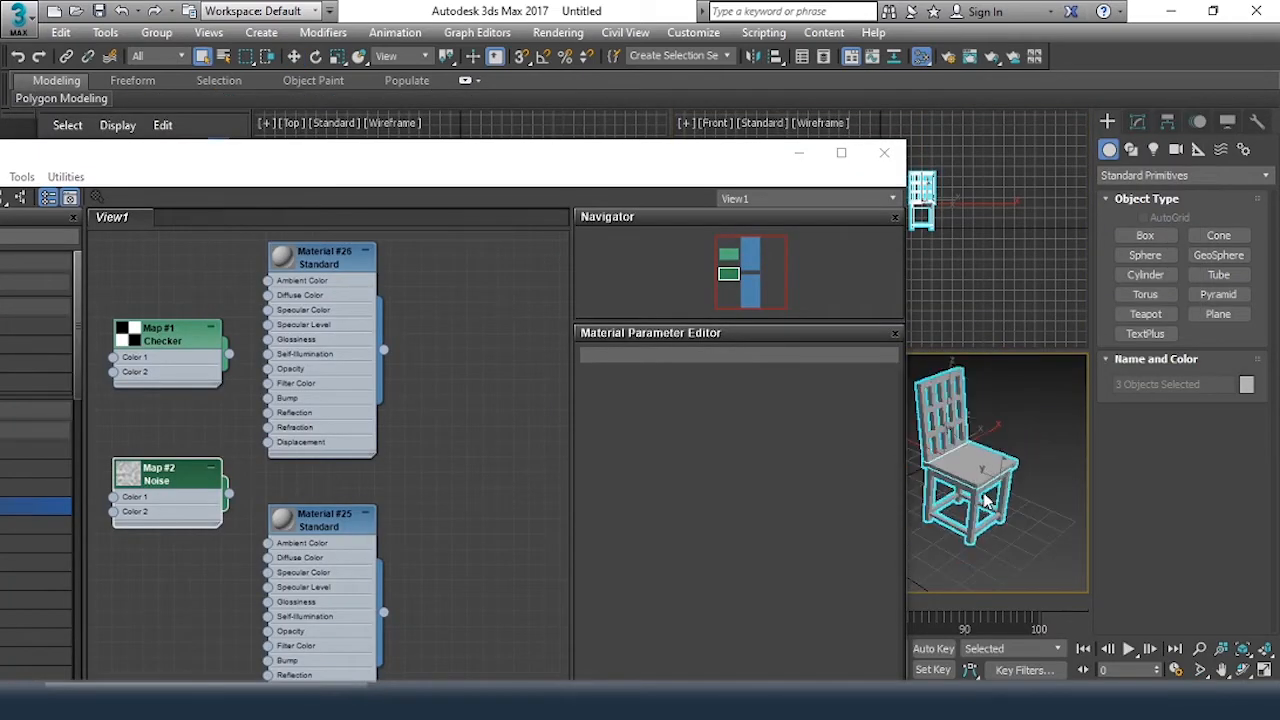
pyautogui.scroll(2, 987, 503)
pyautogui.scroll(-2, 985, 498)
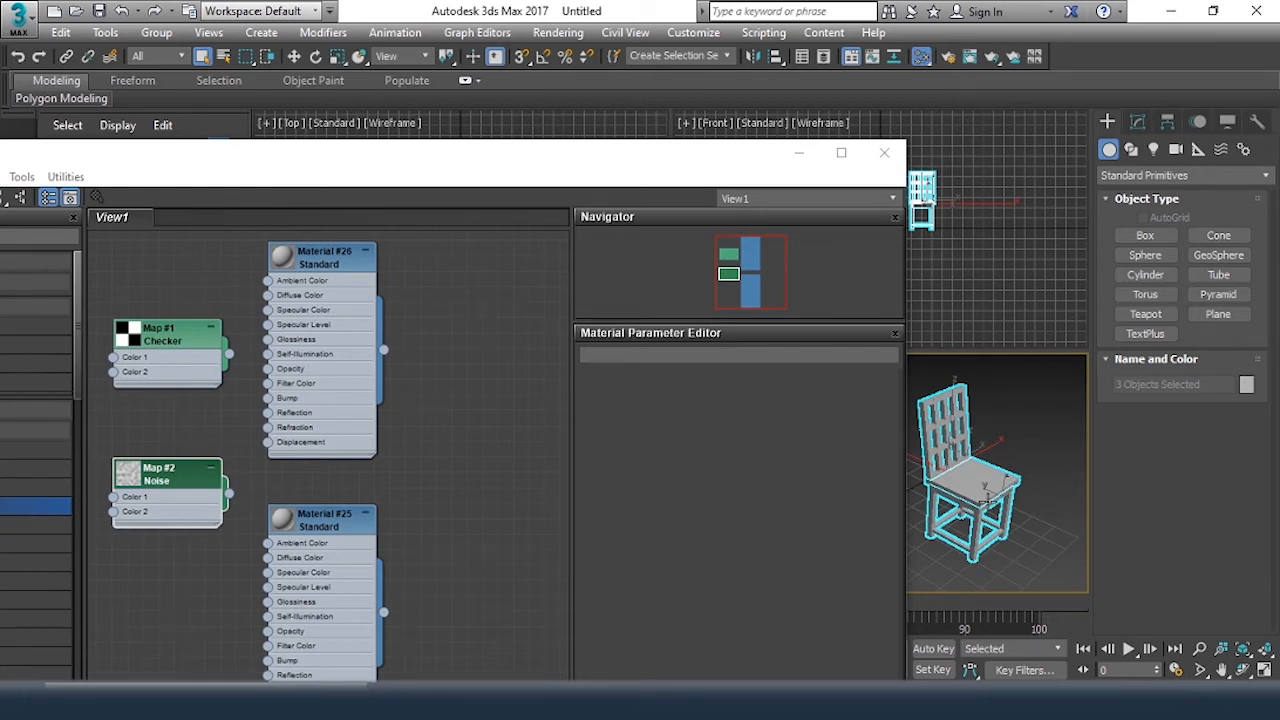
pyautogui.click(326, 262)
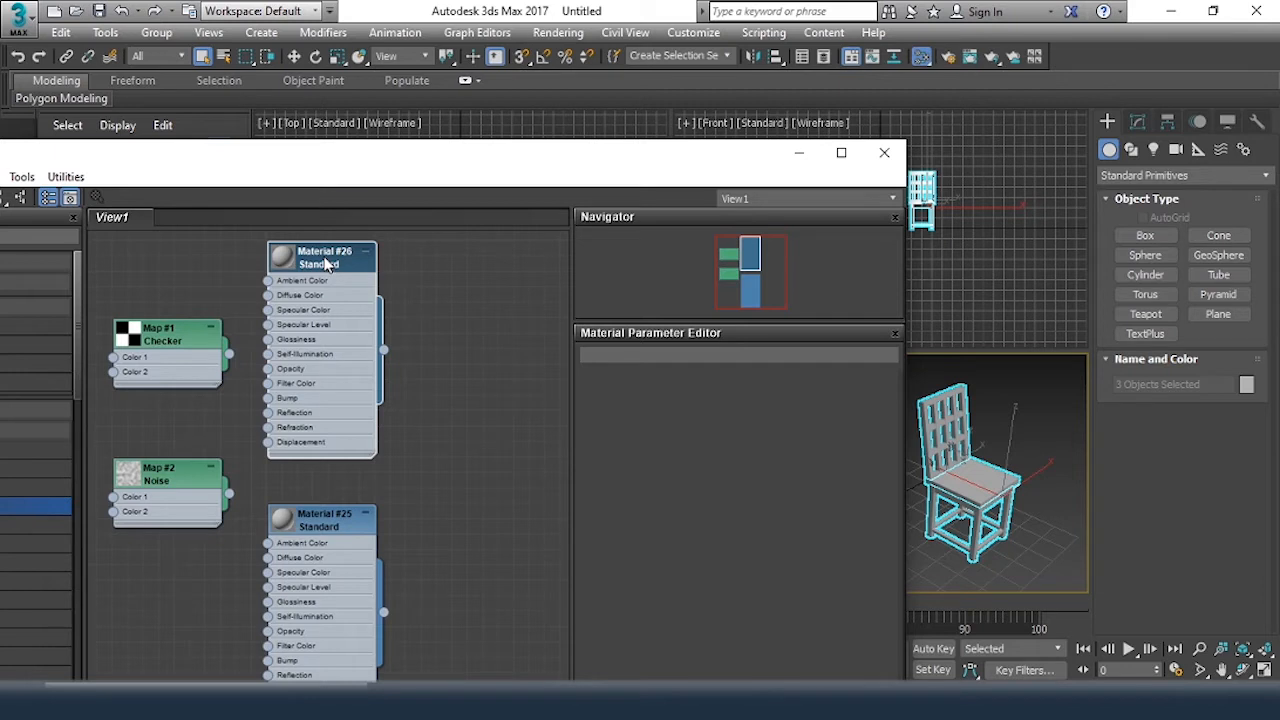
pyautogui.rightClick(326, 262)
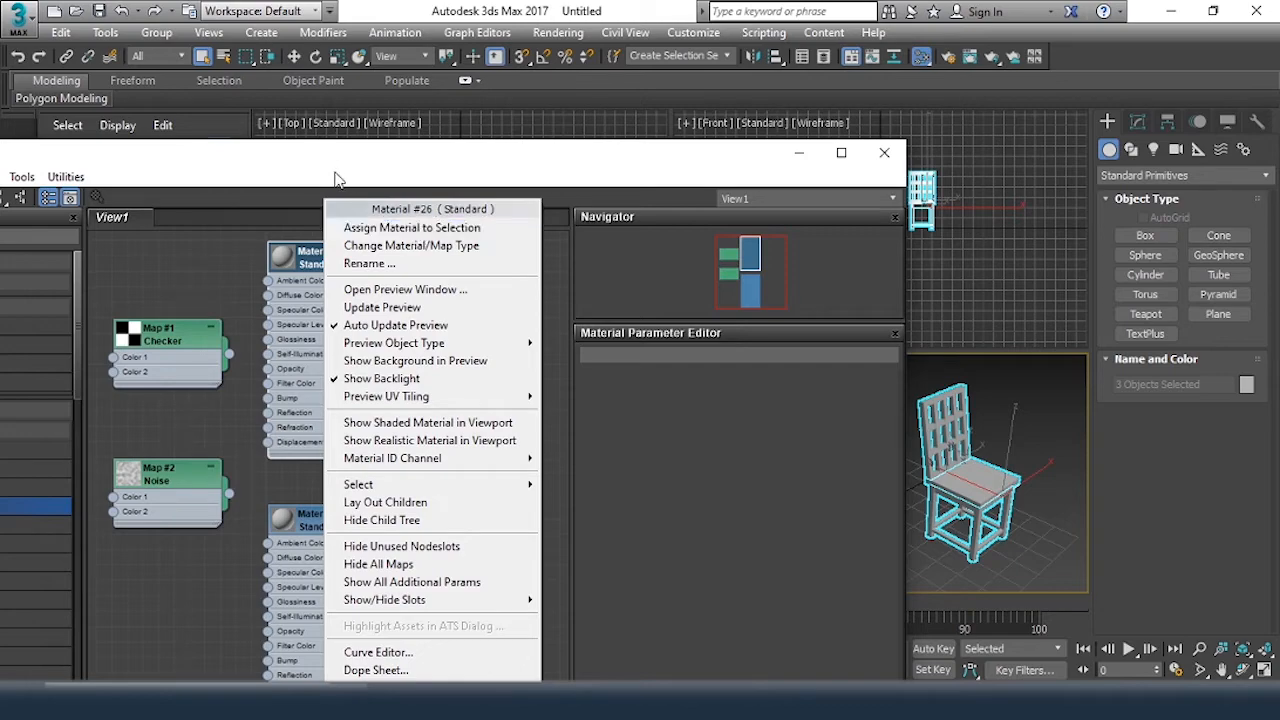
pyautogui.moveTo(260, 161)
pyautogui.mouseDown()
pyautogui.moveTo(434, 149)
pyautogui.moveTo(326, 155)
pyautogui.moveTo(323, 134)
pyautogui.moveTo(214, 149)
pyautogui.moveTo(280, 152)
pyautogui.moveTo(268, 146)
pyautogui.mouseUp()
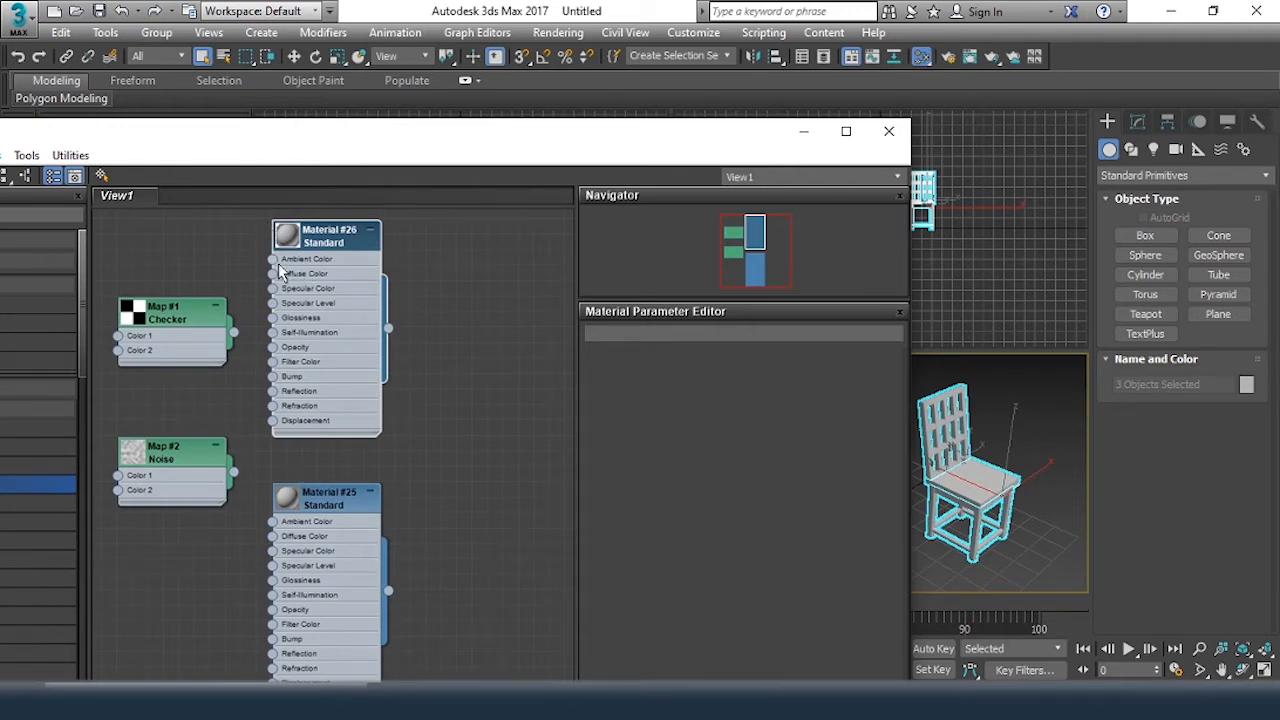
pyautogui.moveTo(306, 143); pyautogui.dragTo(599, 143)
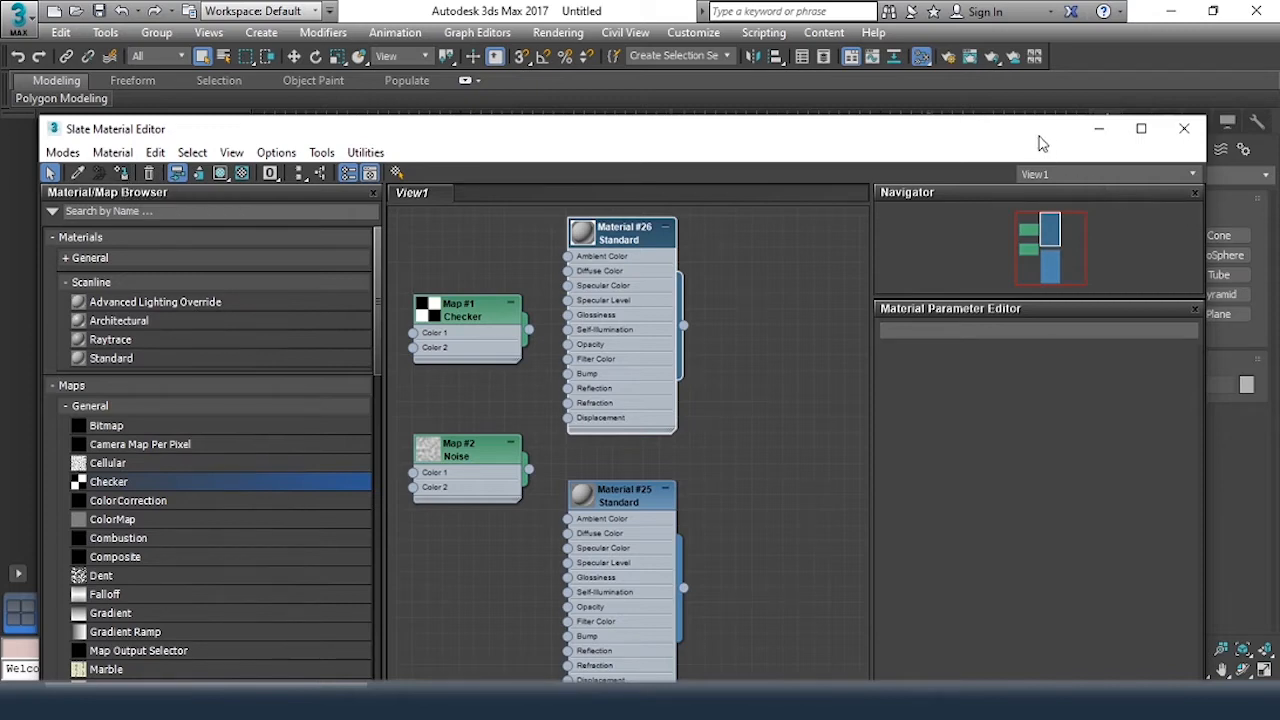
pyautogui.moveTo(1027, 141); pyautogui.dragTo(686, 152)
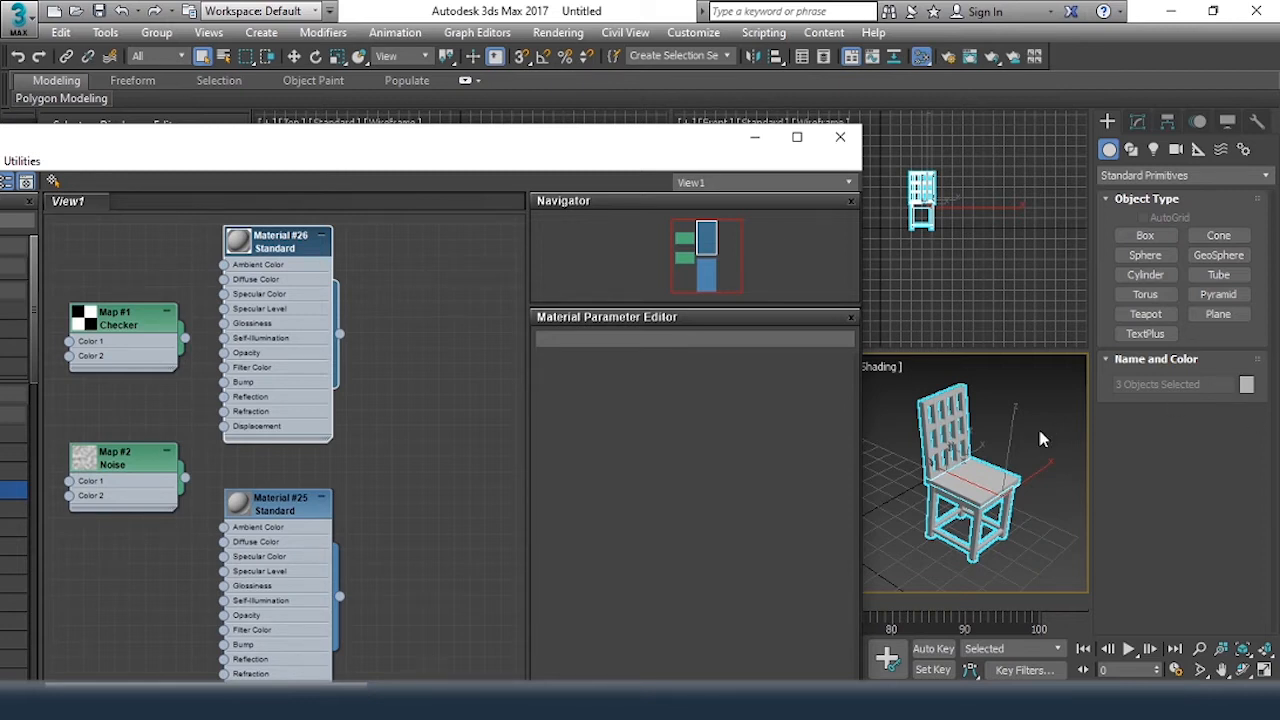
pyautogui.keyDown('alt'); pyautogui.moveTo(981, 468); pyautogui.dragTo(980, 456, button='middle'); pyautogui.keyUp('alt')
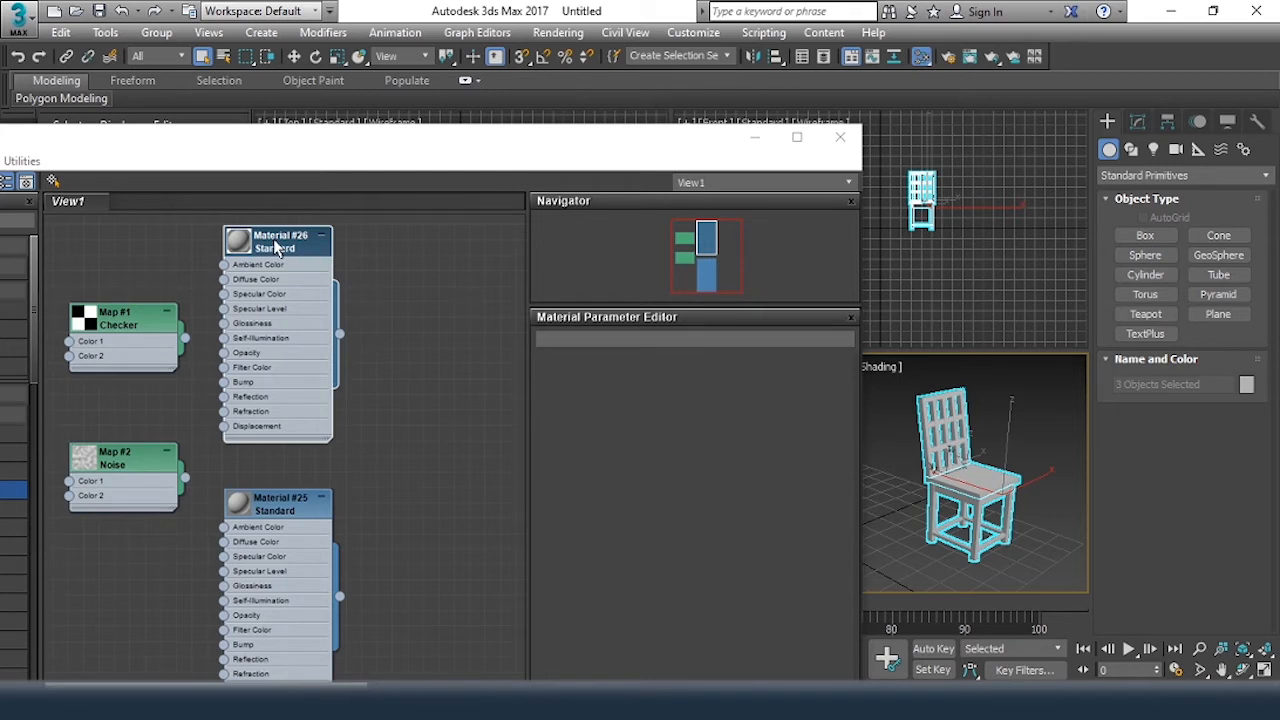
# Enlarge the preview spheres of Material #26 and Material #25 and place the two nodes side by side, with #25 on the left
pyautogui.doubleClick(238, 242)
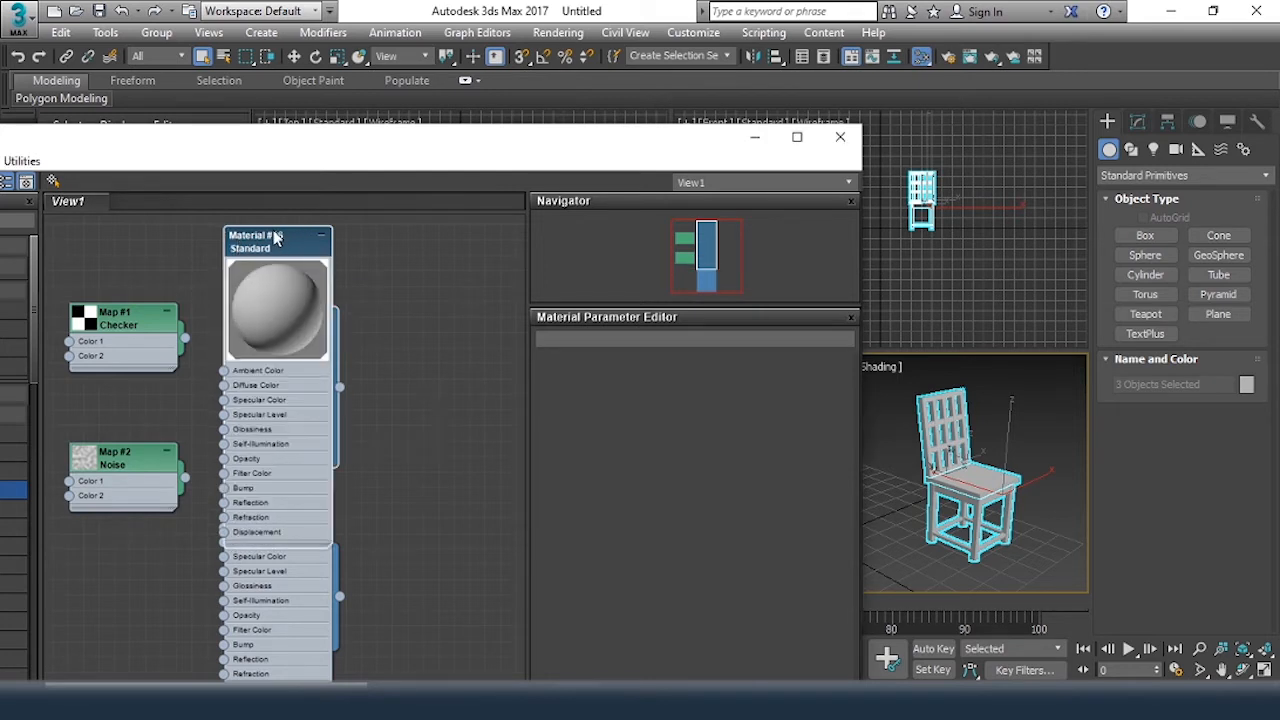
pyautogui.moveTo(274, 236); pyautogui.dragTo(412, 236)
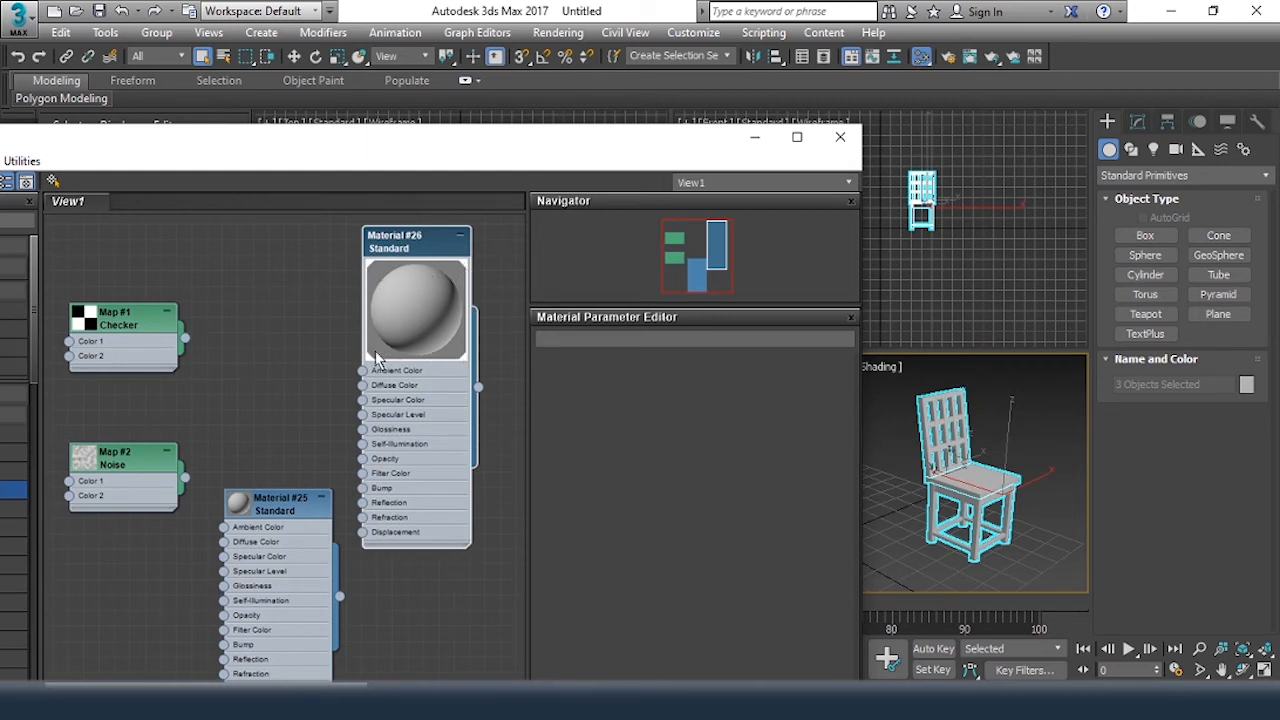
pyautogui.moveTo(242, 509); pyautogui.dragTo(279, 227)
pyautogui.doubleClick(240, 262)
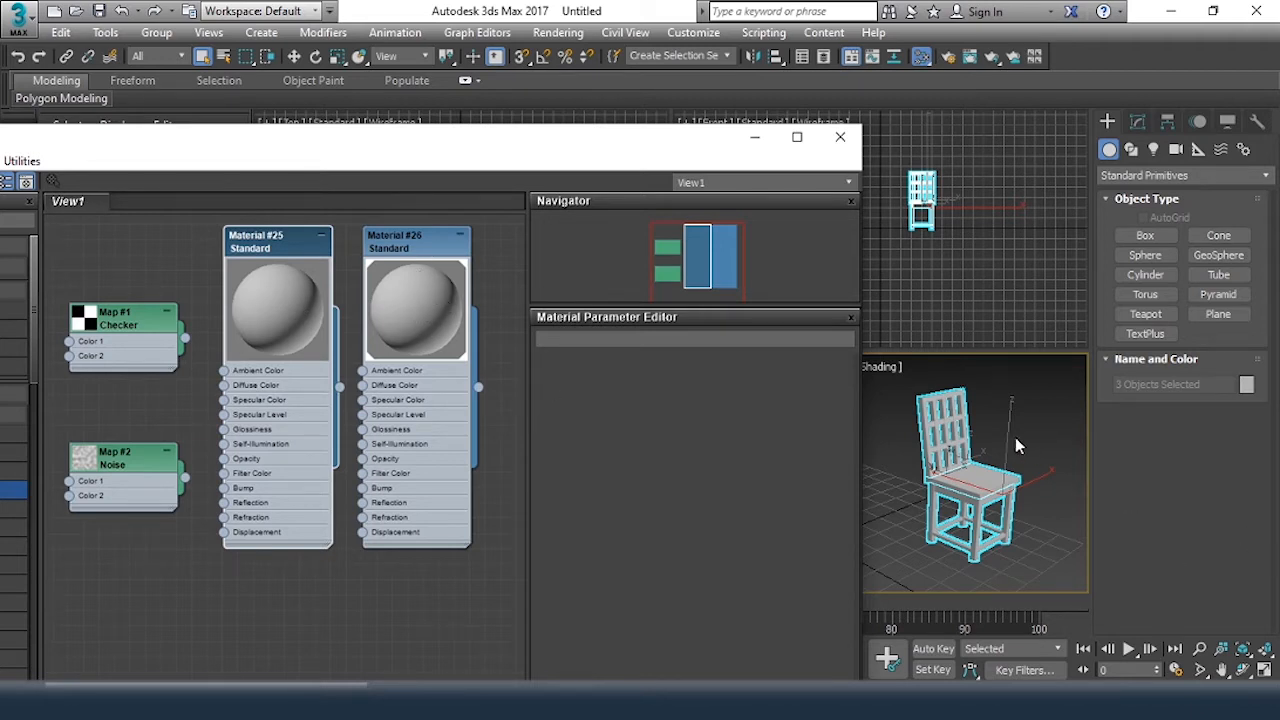
# Deselect the chair and set Material #26's diffuse color to blue with Red 0, Green 82 and Blue 150
pyautogui.click(1045, 419)
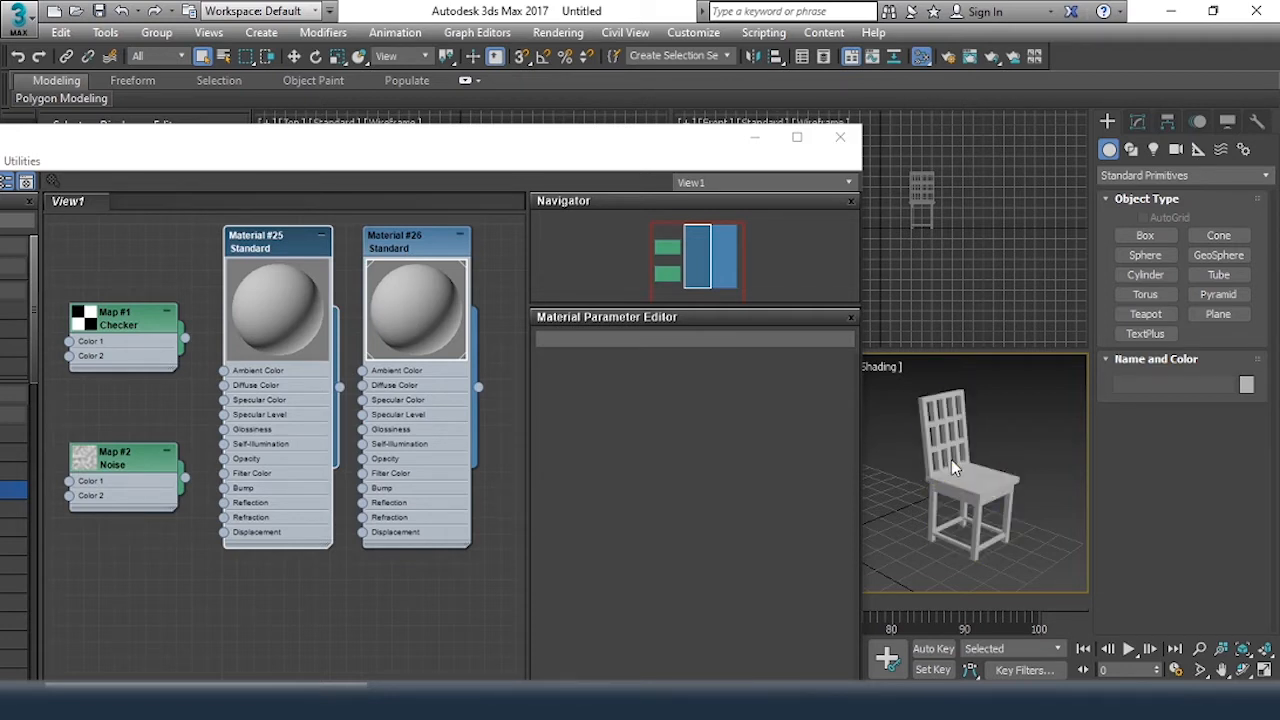
pyautogui.doubleClick(418, 247)
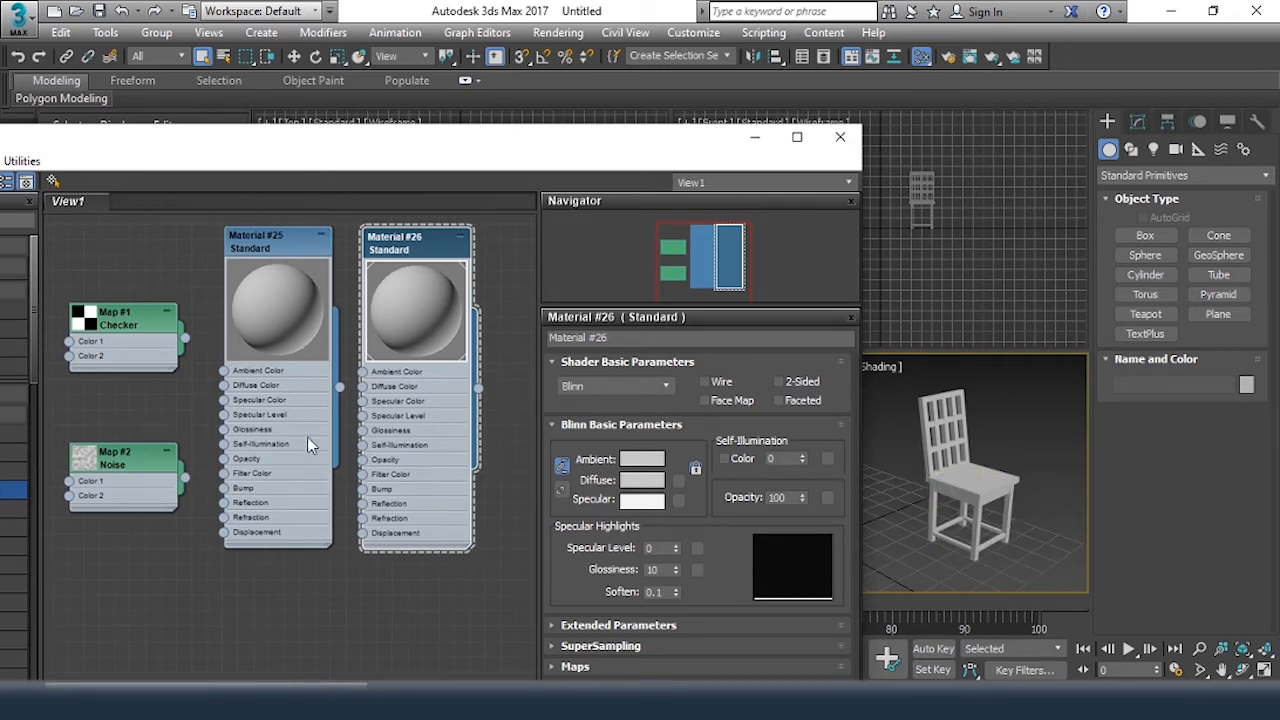
pyautogui.click(641, 480)
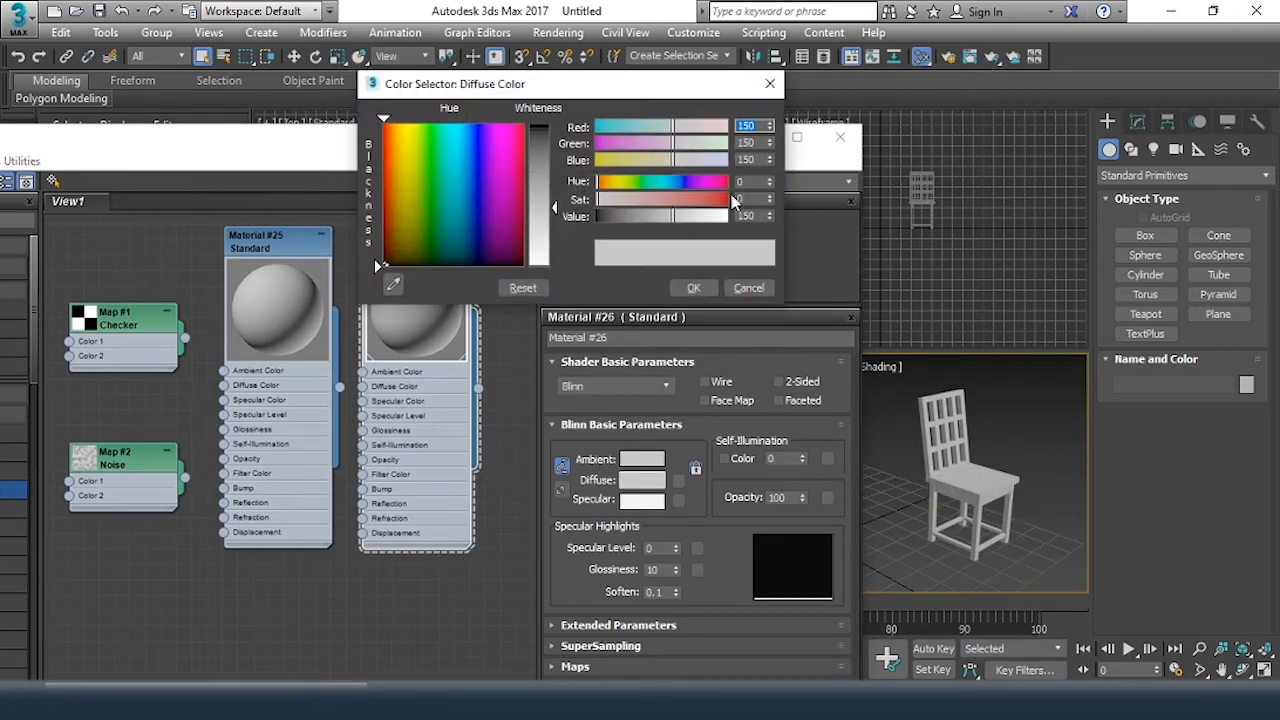
pyautogui.moveTo(632, 182); pyautogui.dragTo(627, 182)
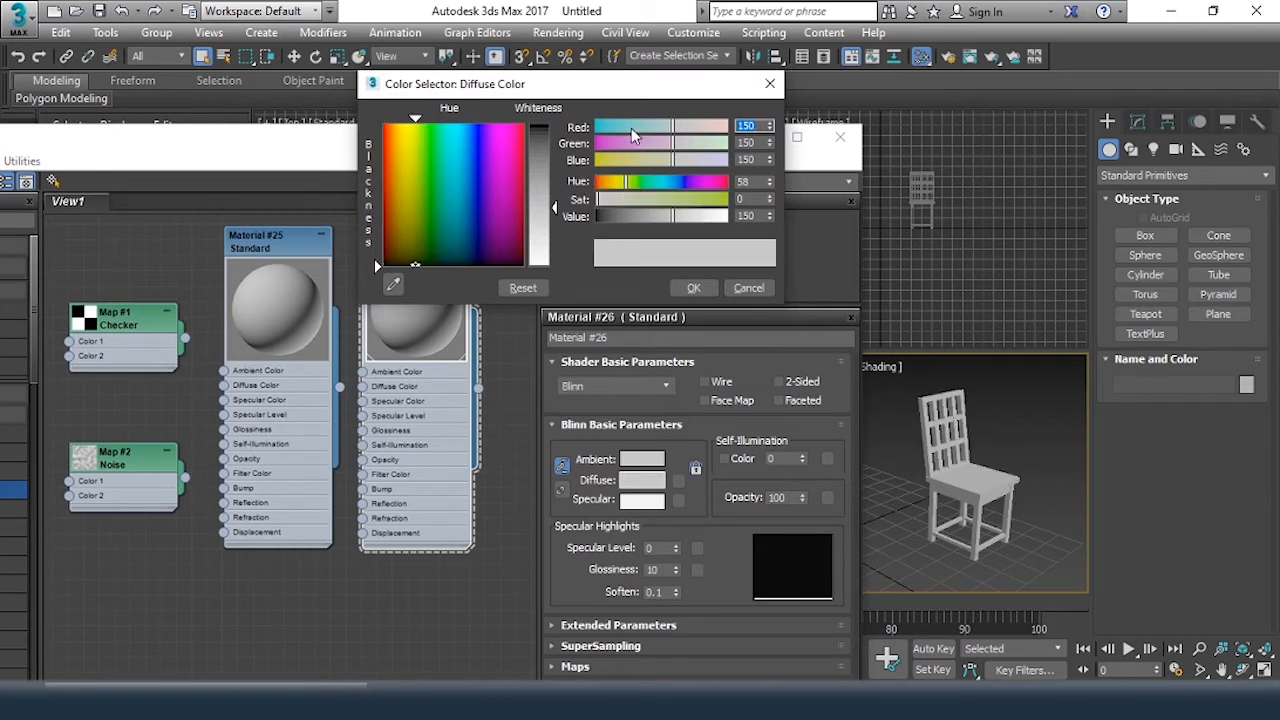
pyautogui.moveTo(631, 128); pyautogui.dragTo(597, 128)
pyautogui.click(639, 143)
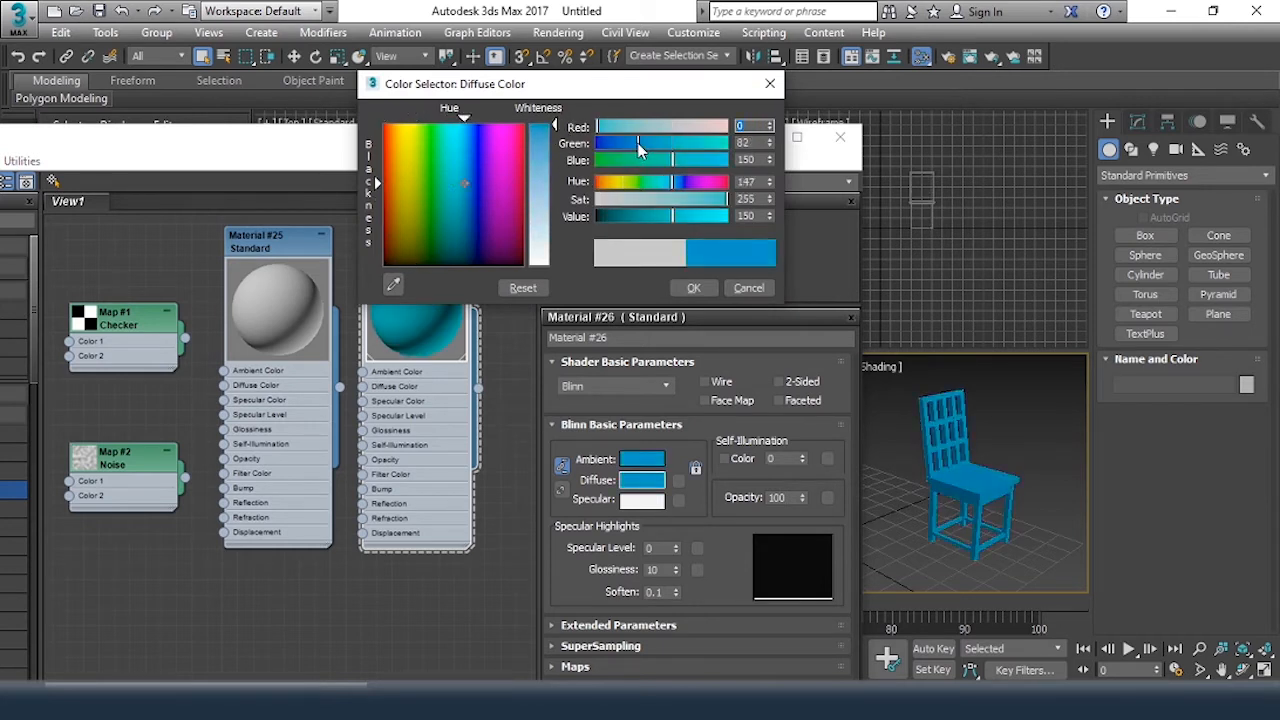
pyautogui.click(693, 287)
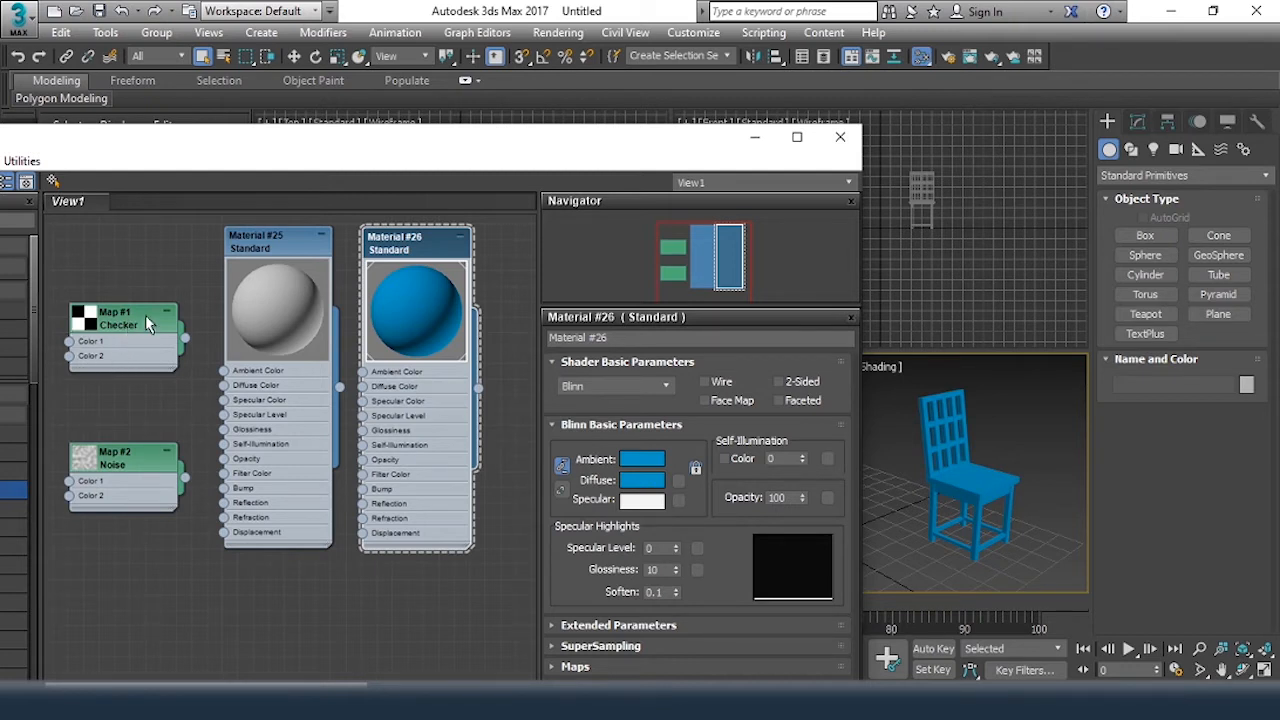
# Delete the Material #25 node and connect the Checker map's output to Material #26's Diffuse Color slot
pyautogui.click(263, 245)
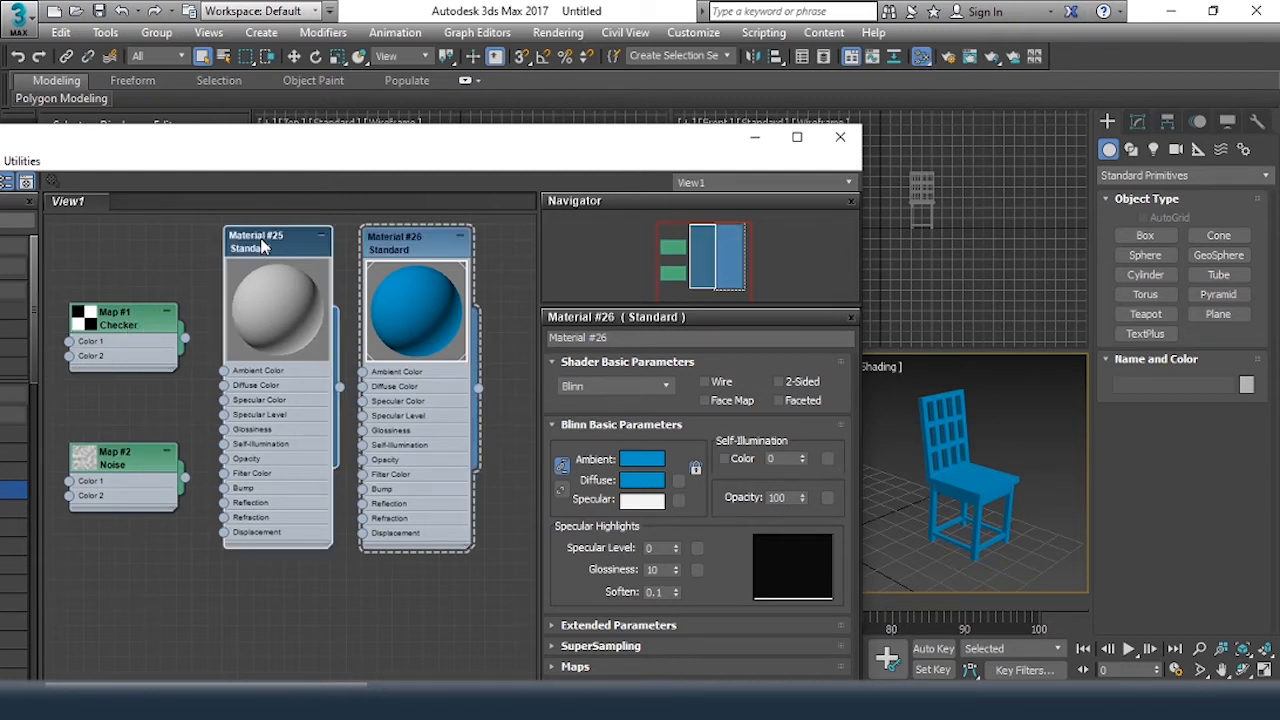
pyautogui.press('Delete')
pyautogui.moveTo(141, 321); pyautogui.dragTo(185, 290)
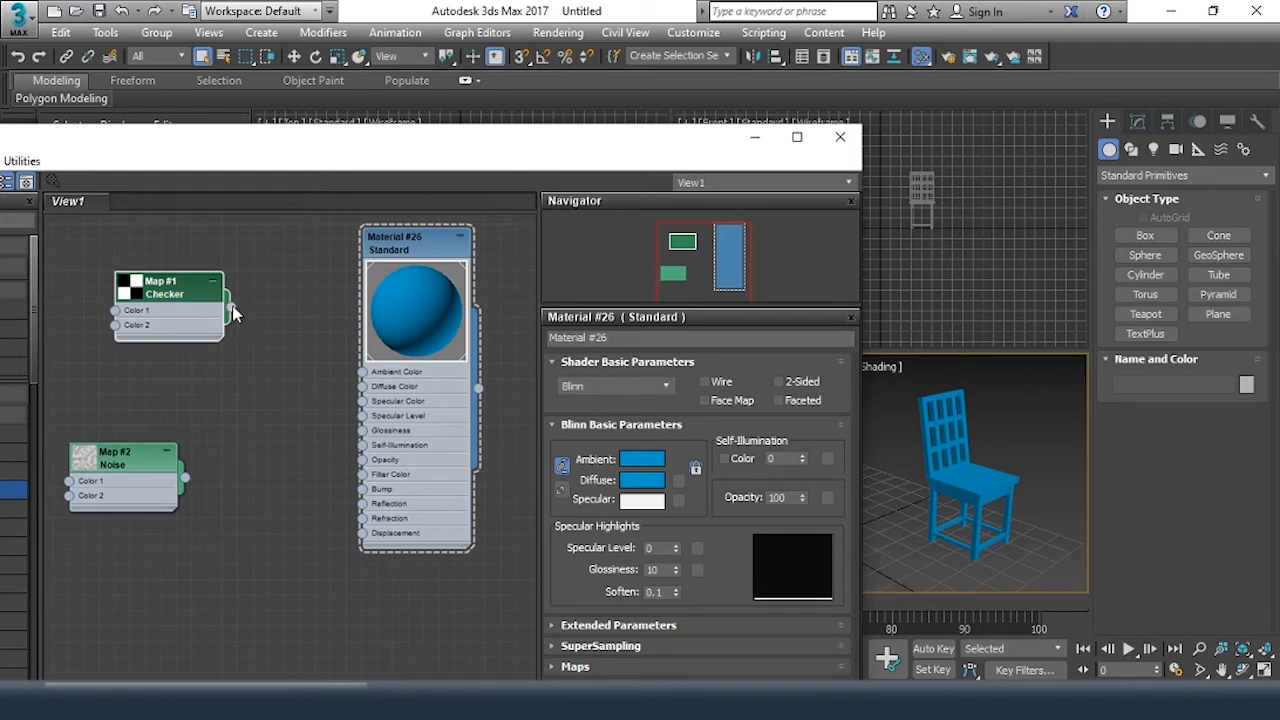
pyautogui.moveTo(232, 306); pyautogui.dragTo(260, 318)
pyautogui.moveTo(314, 392); pyautogui.dragTo(364, 393)
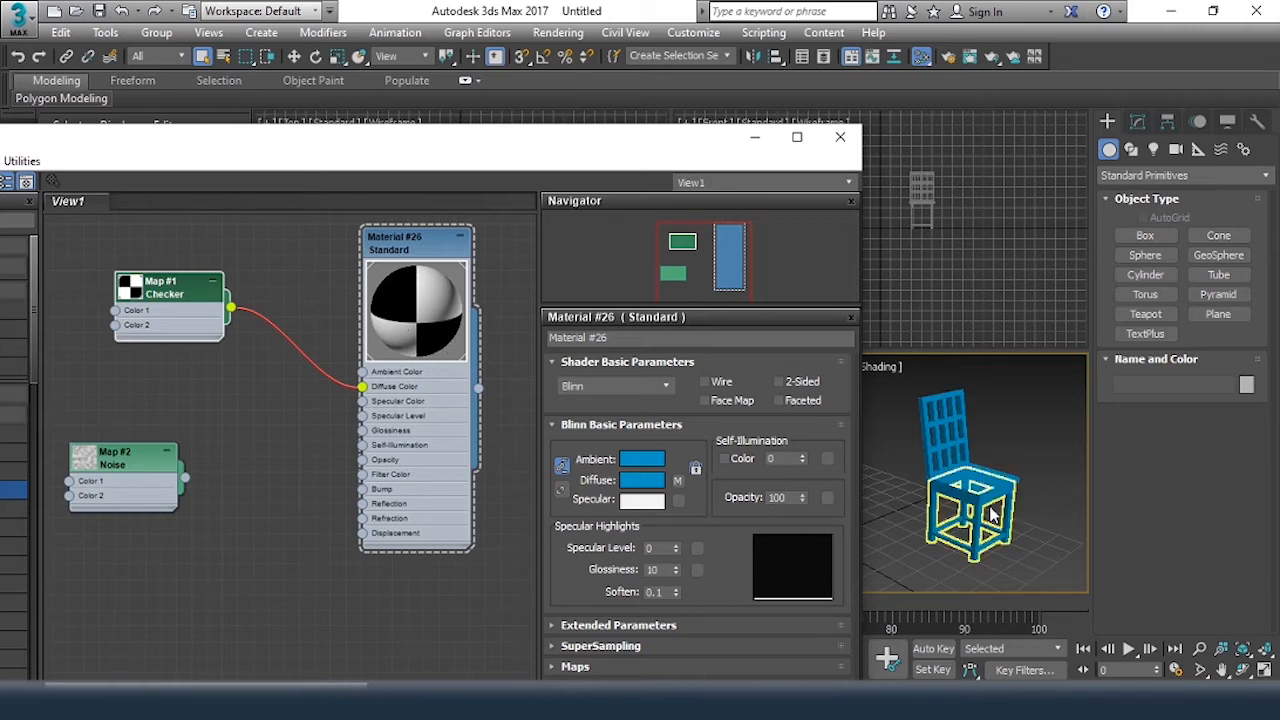
# Turn on Show Shaded Material in Viewport for the Checker map and inspect the chair up close
pyautogui.moveTo(358, 146); pyautogui.dragTo(743, 117)
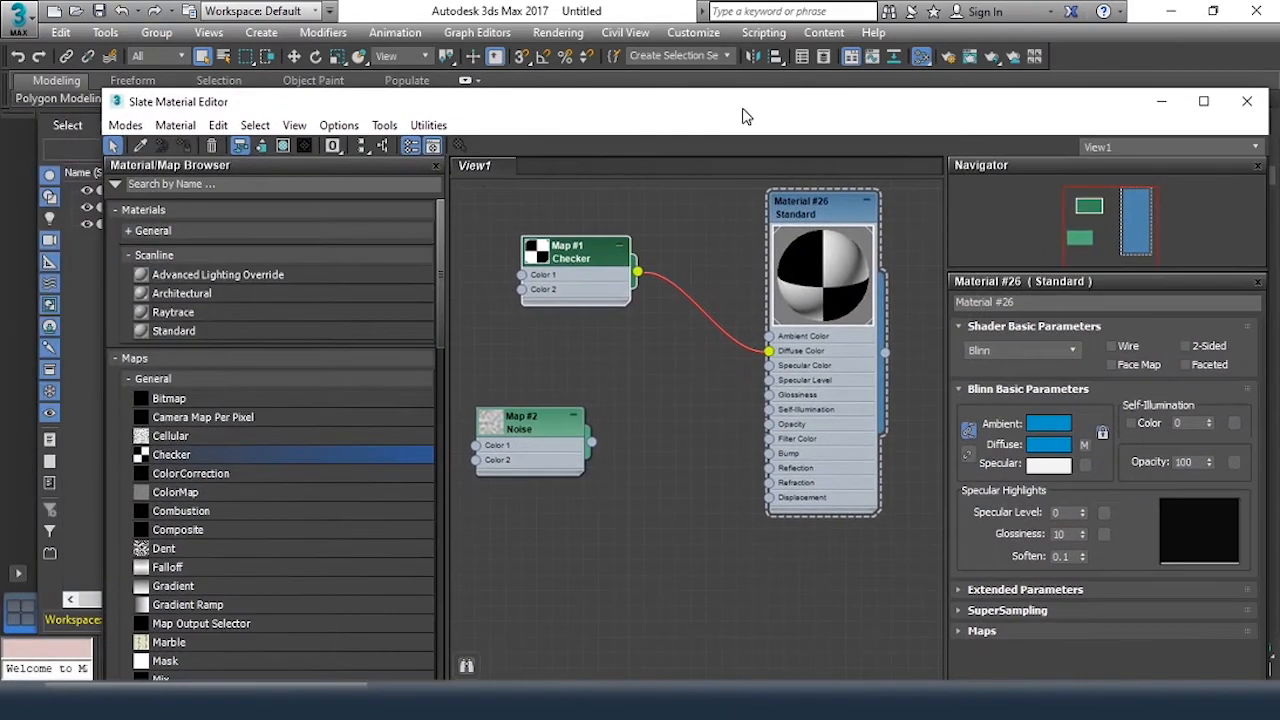
pyautogui.click(282, 148)
pyautogui.moveTo(1012, 112); pyautogui.dragTo(599, 99)
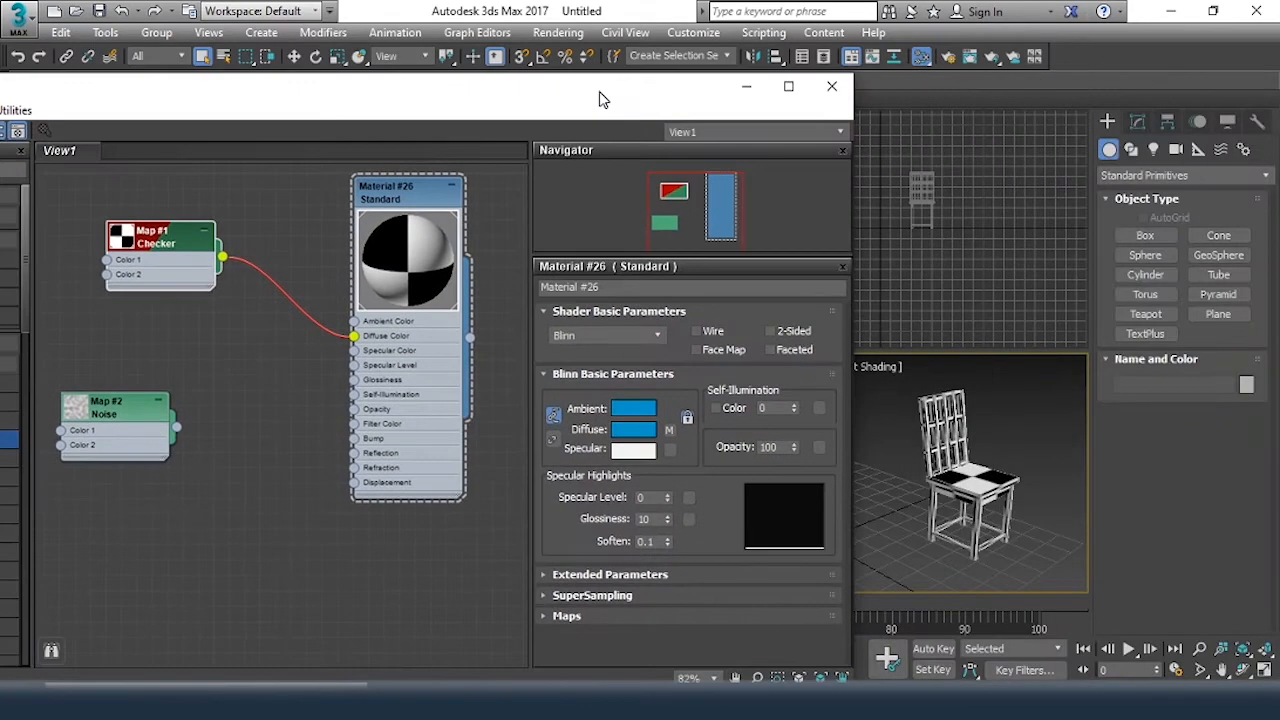
pyautogui.click(942, 415)
pyautogui.scroll(2, 942, 412)
pyautogui.click(1025, 451)
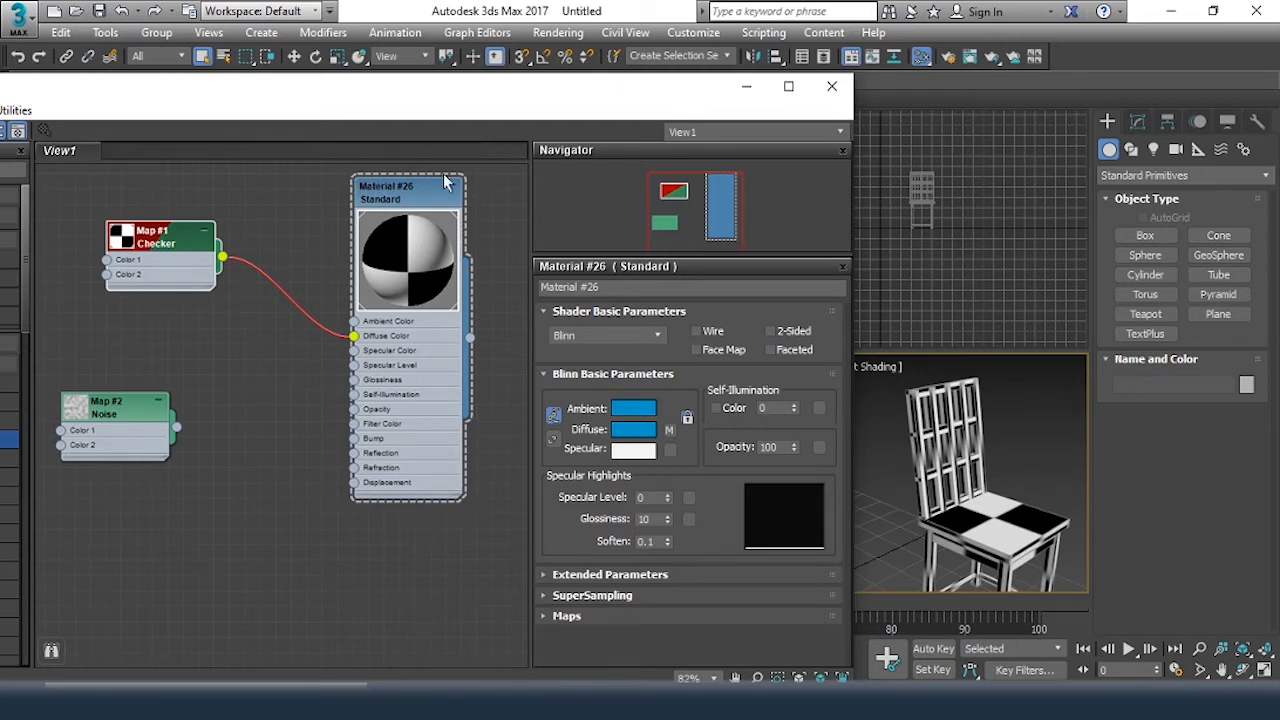
# Open the Checker map's parameters and set both its U and V tiling to 5
pyautogui.doubleClick(172, 245)
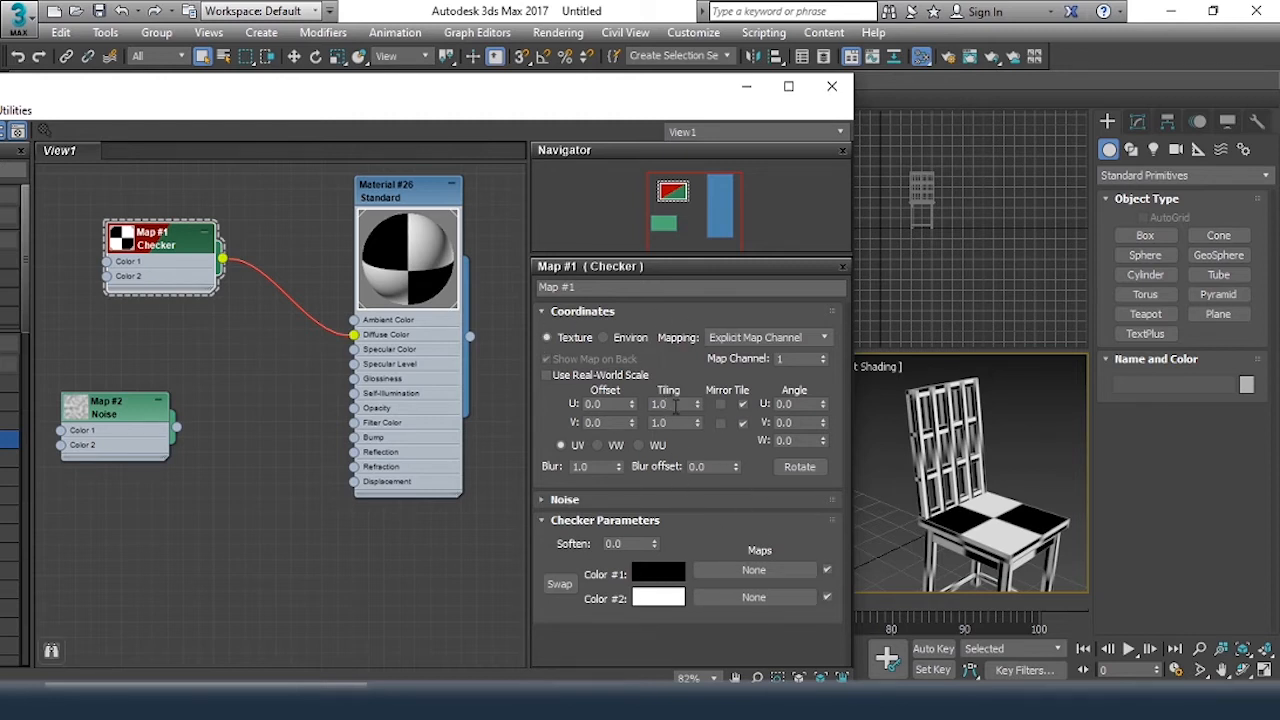
pyautogui.doubleClick(670, 403)
pyautogui.write('5')
pyautogui.press('Tab')
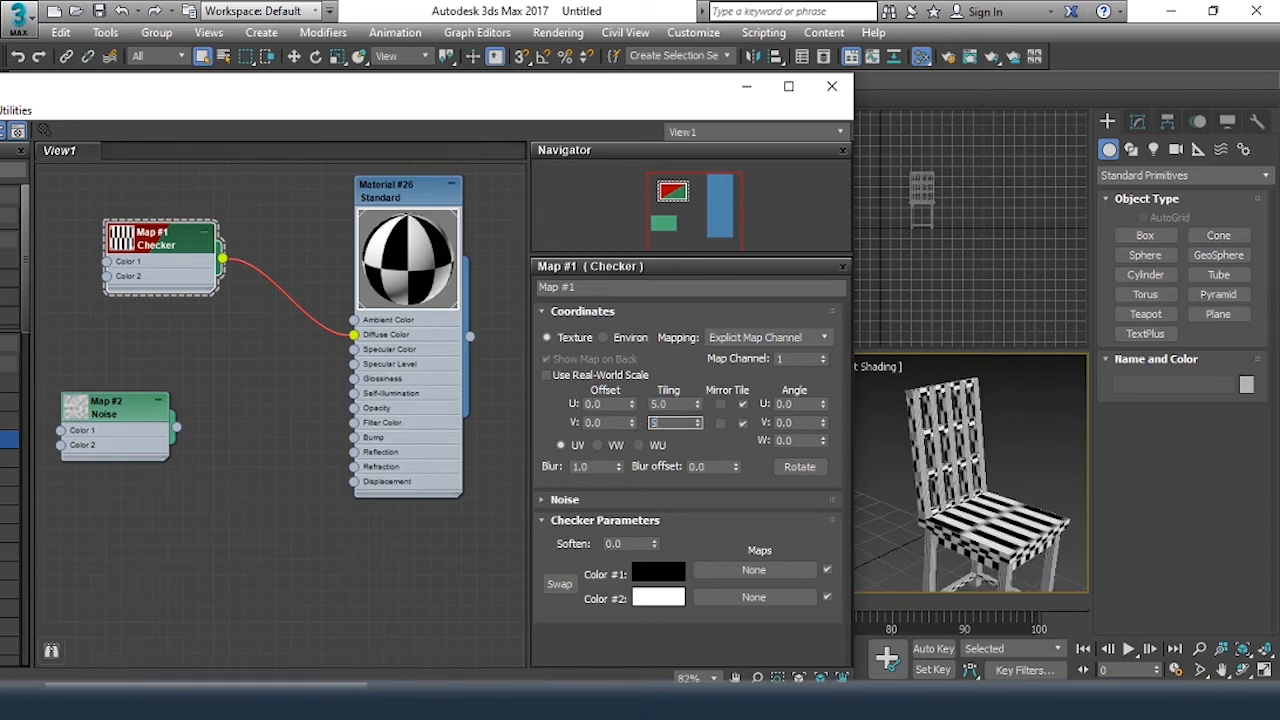
pyautogui.write('5')
pyautogui.press('Return')
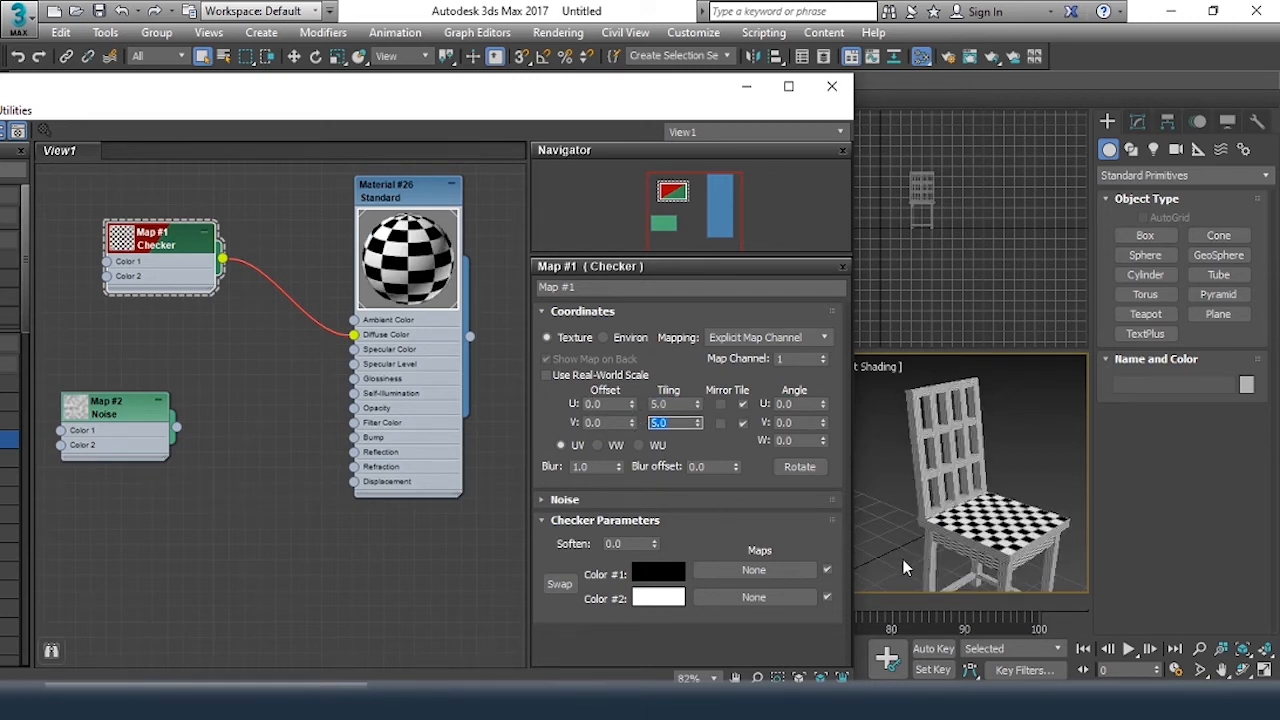
# Examine the tiled checker pattern on the chair's seat, backrest and front edge up close
pyautogui.scroll(5, 1006, 531)
pyautogui.moveTo(1006, 531); pyautogui.dragTo(1023, 572, button='middle')
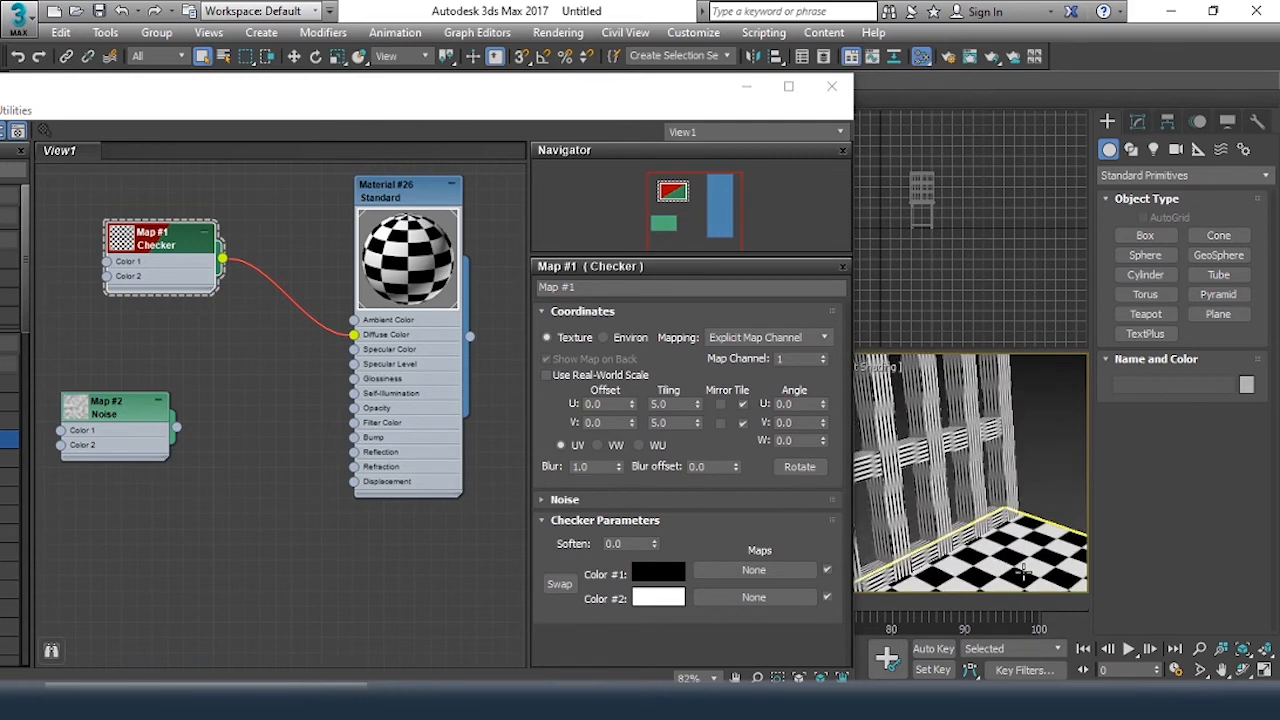
pyautogui.scroll(3, 997, 536)
pyautogui.scroll(-1, 967, 523)
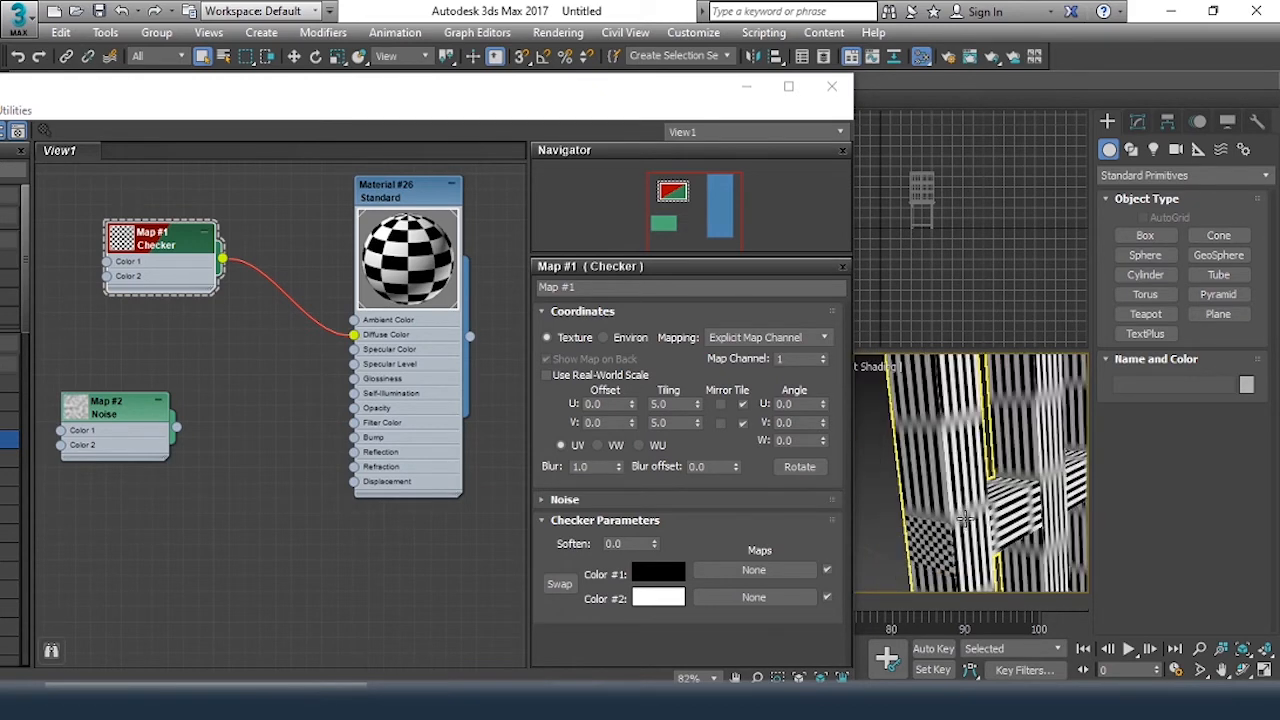
pyautogui.scroll(-3, 965, 518)
pyautogui.moveTo(990, 560); pyautogui.dragTo(978, 489, button='middle')
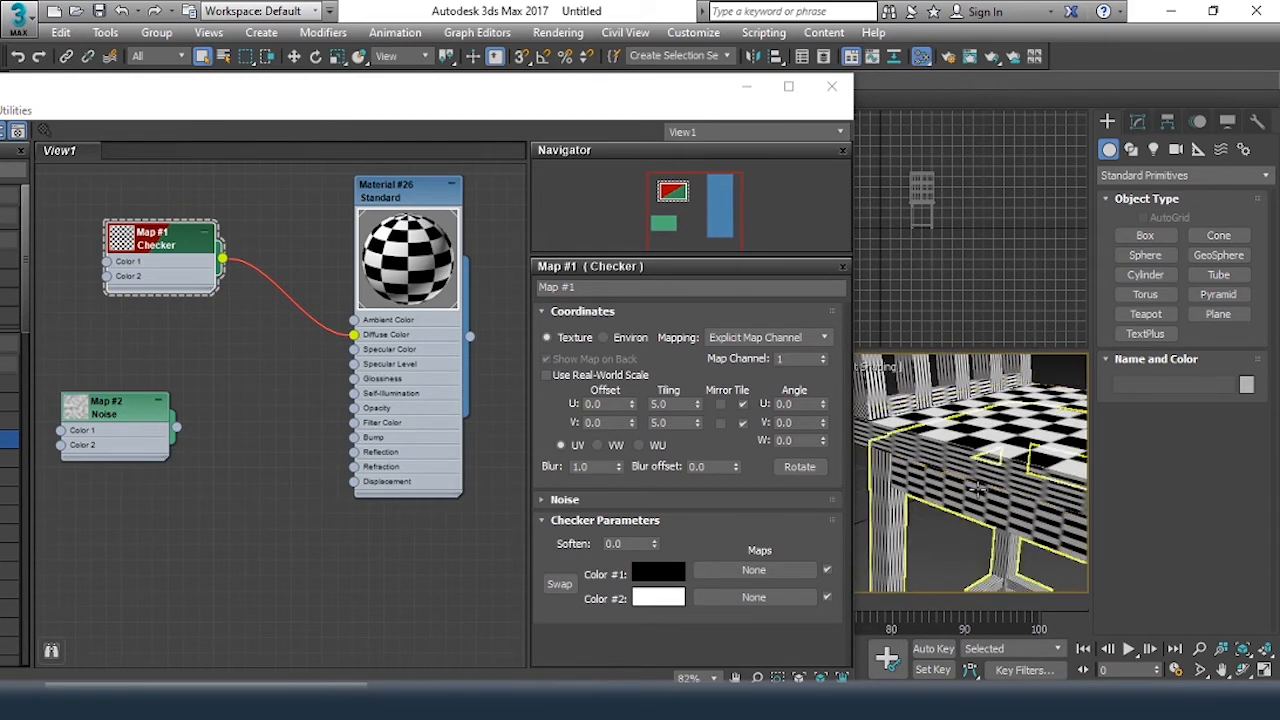
pyautogui.scroll(-6, 980, 488)
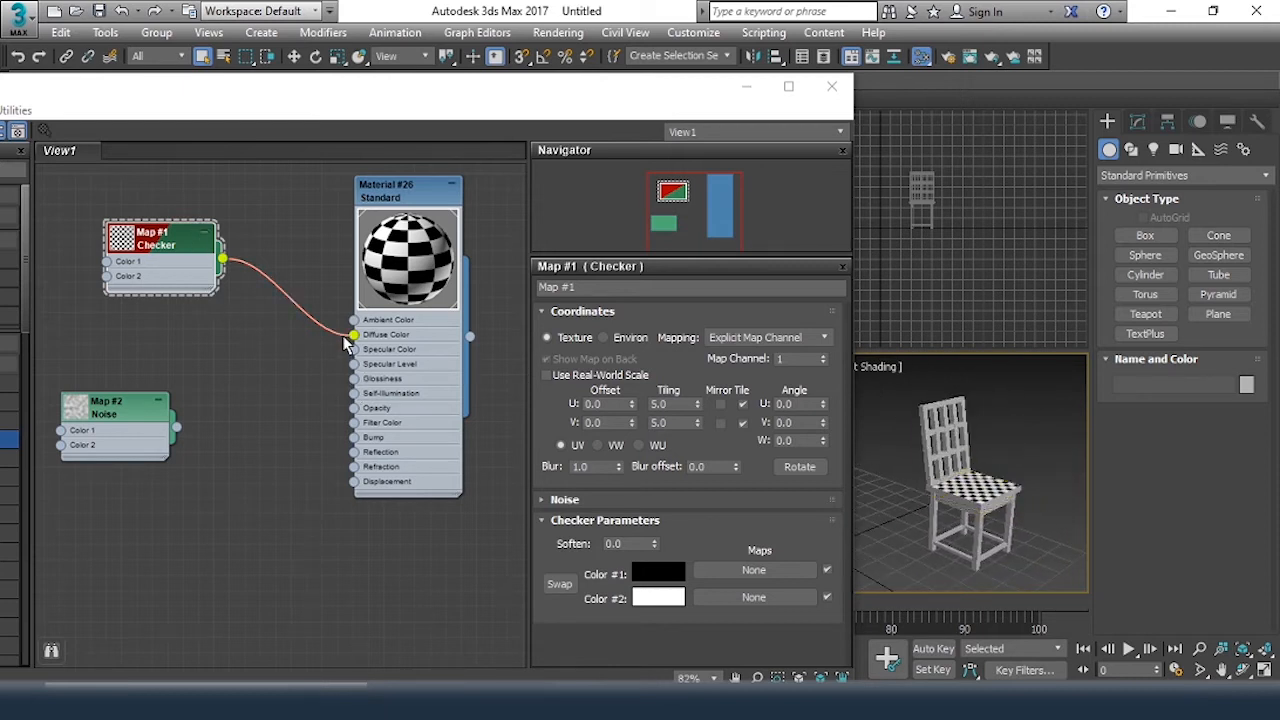
# Disconnect and delete the Checker map, and wire a new Wood map into Material #26's Diffuse Color slot
pyautogui.moveTo(355, 334); pyautogui.dragTo(252, 362)
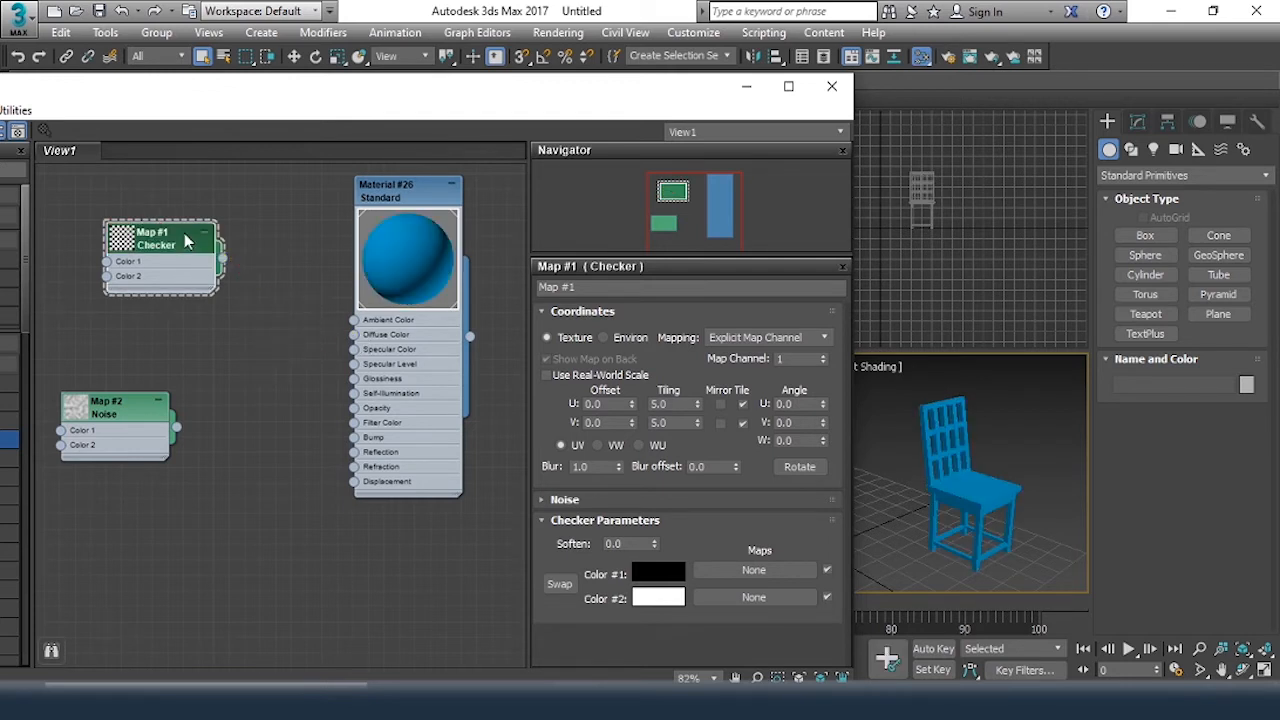
pyautogui.press('Delete')
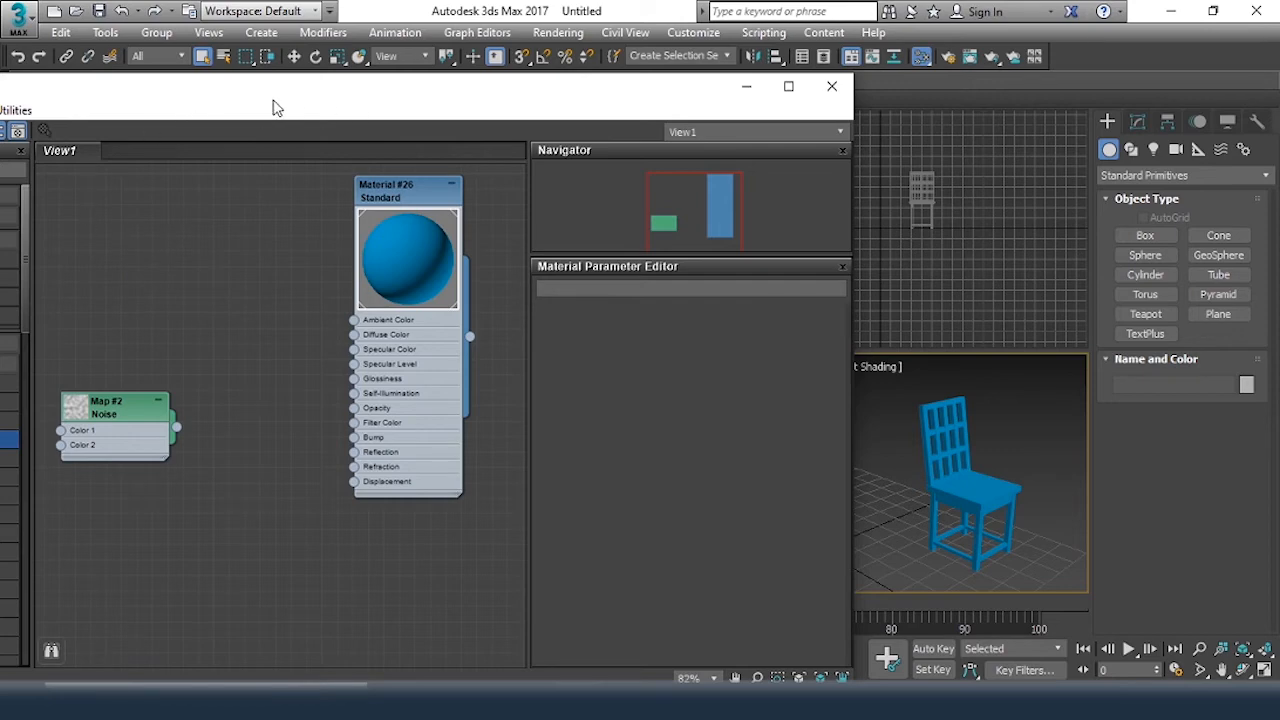
pyautogui.moveTo(274, 109); pyautogui.dragTo(597, 63)
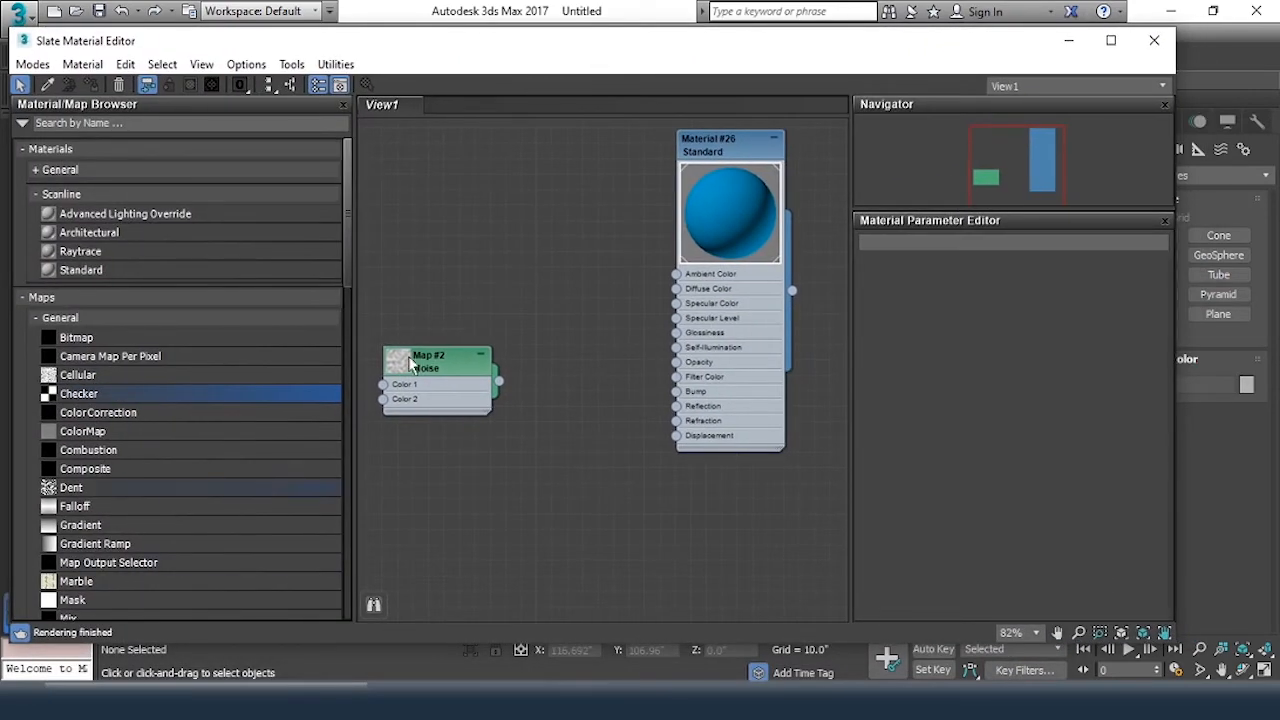
pyautogui.moveTo(349, 280); pyautogui.dragTo(368, 517)
pyautogui.moveTo(72, 325); pyautogui.dragTo(676, 289)
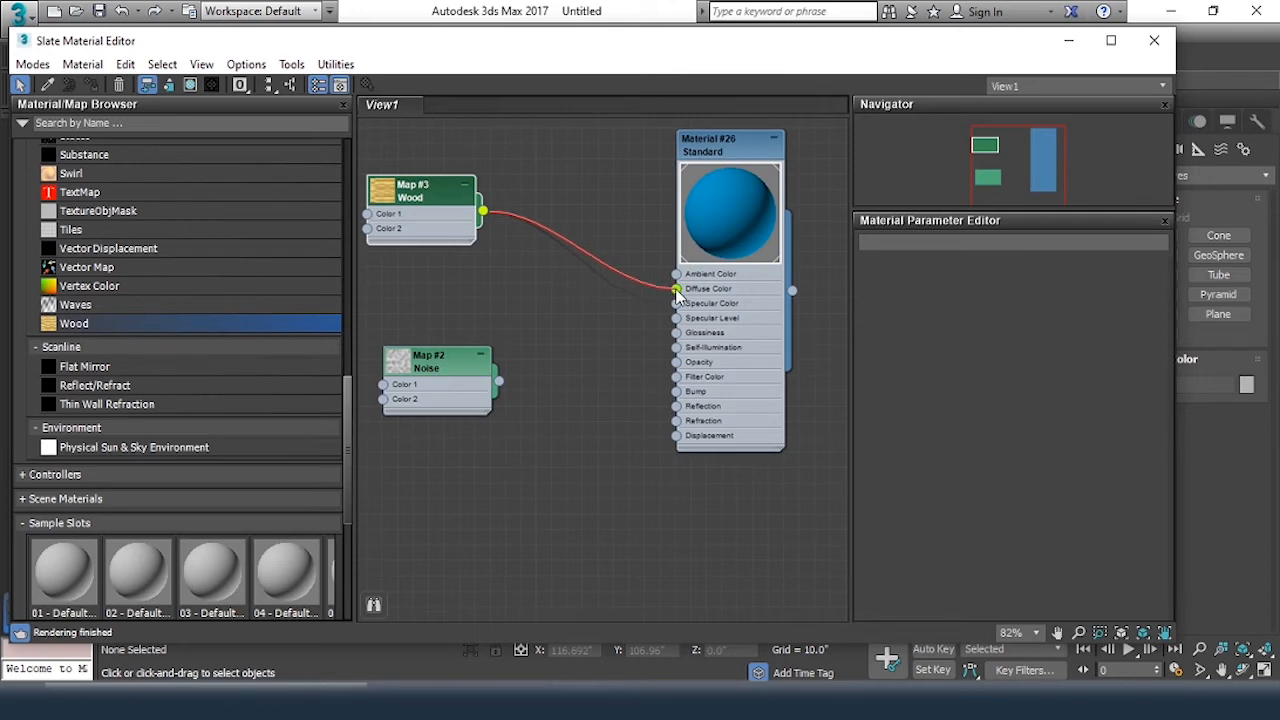
# Turn on Show Shaded Material in Viewport for the Wood map and view the chair
pyautogui.moveTo(995, 55); pyautogui.dragTo(970, 111)
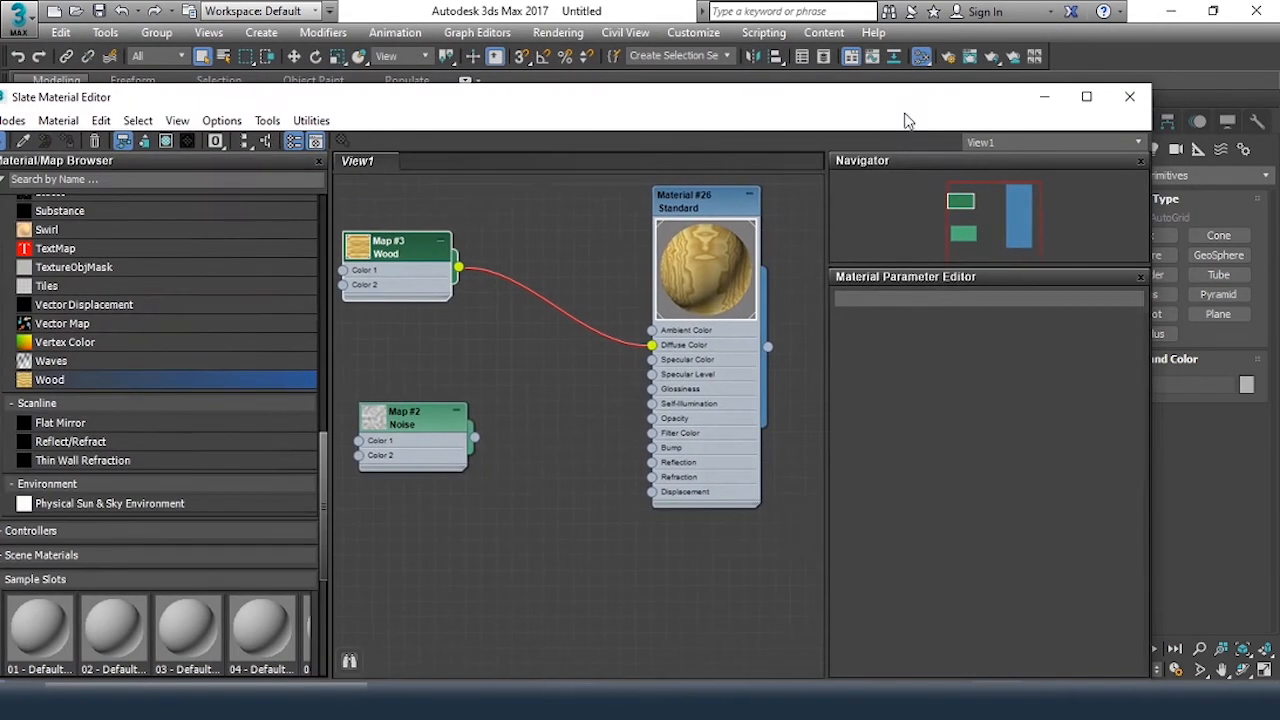
pyautogui.click(167, 145)
pyautogui.moveTo(966, 106)
pyautogui.mouseDown()
pyautogui.moveTo(505, 96)
pyautogui.moveTo(586, 114)
pyautogui.mouseUp()
pyautogui.scroll(5, 994, 386)
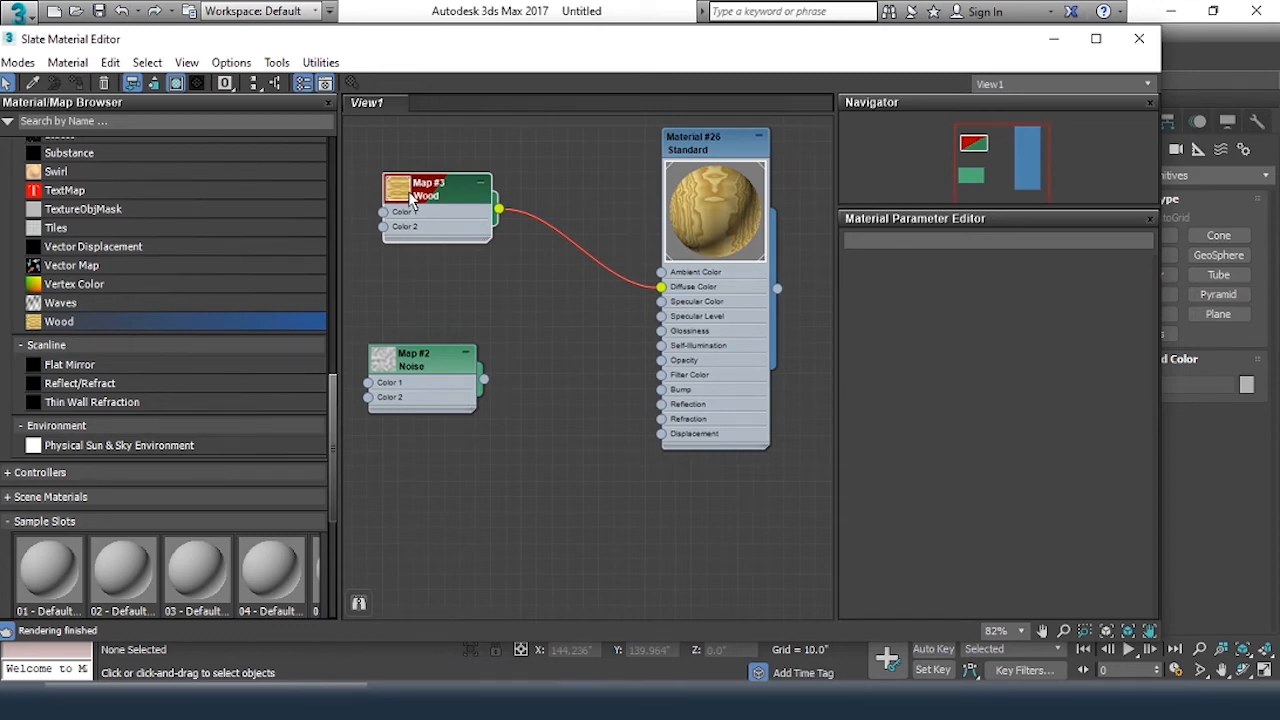
# Connect the Noise map's output to Material #26's Specular Color slot and shift the Noise node slightly closer to the Wood node
pyautogui.moveTo(957, 45); pyautogui.dragTo(766, 106)
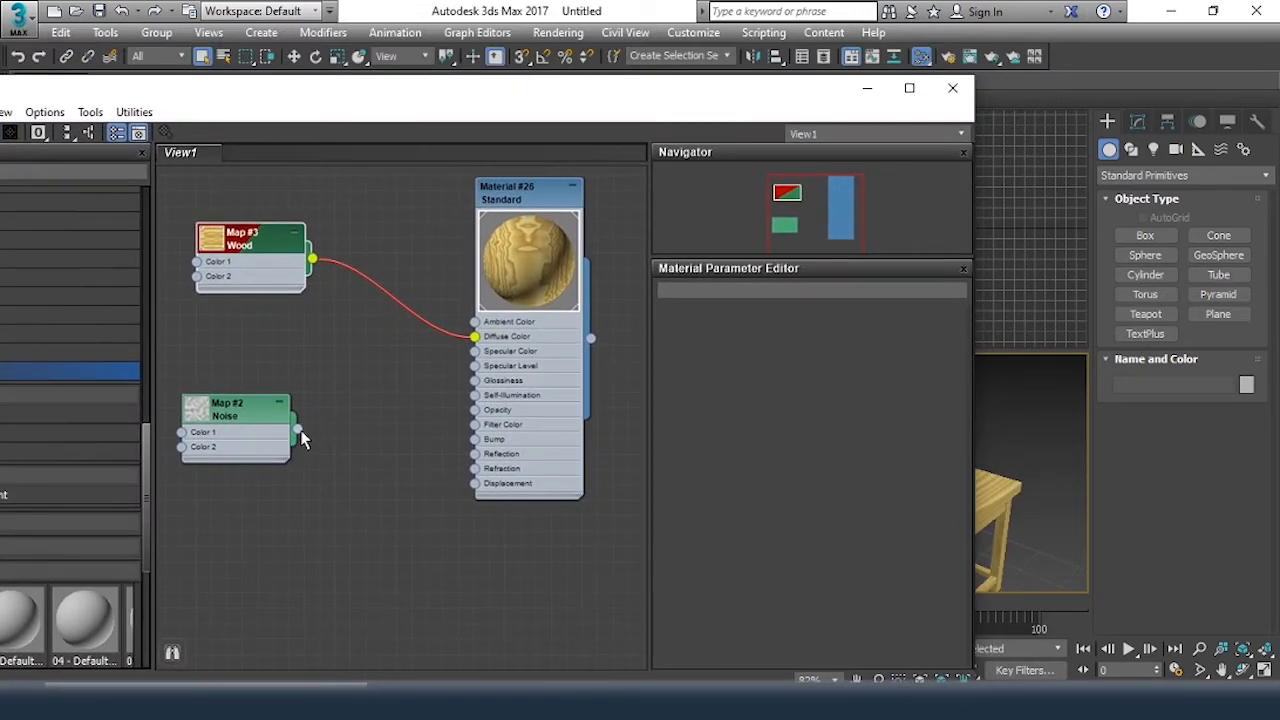
pyautogui.moveTo(299, 430); pyautogui.dragTo(475, 351)
pyautogui.moveTo(260, 416); pyautogui.dragTo(289, 400)
pyautogui.moveTo(643, 101); pyautogui.dragTo(520, 103)
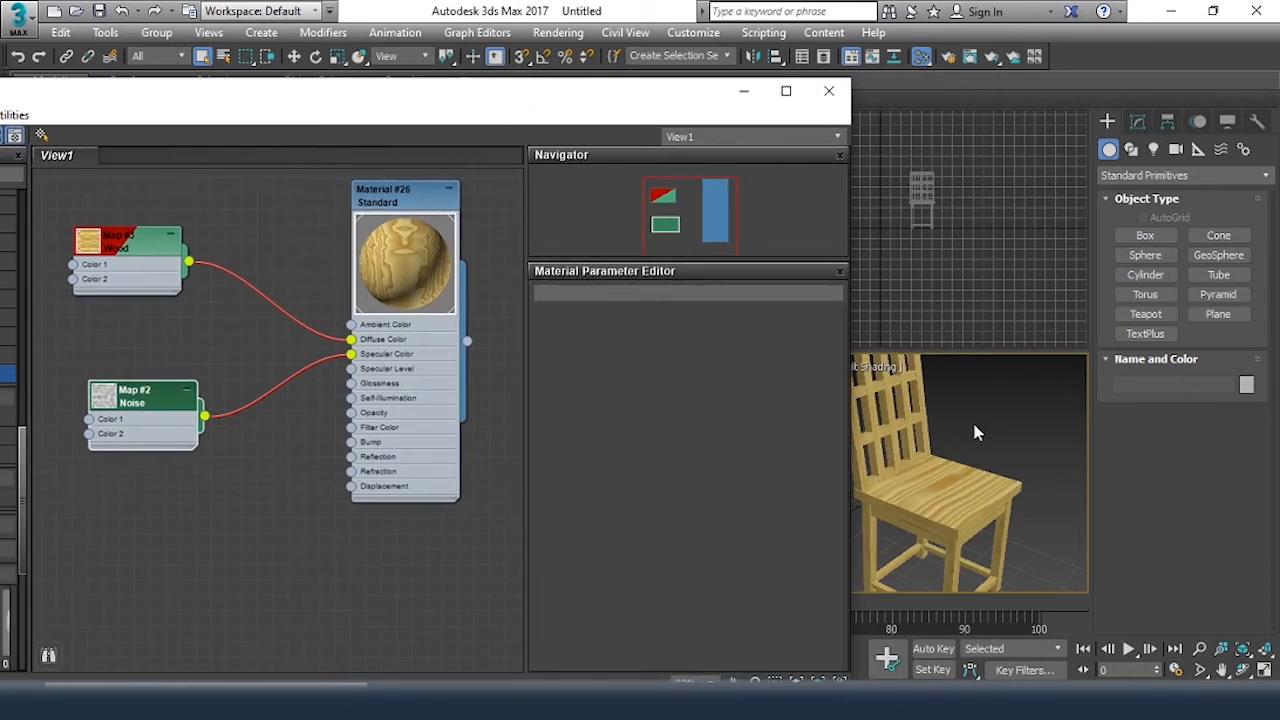
# Open the Noise map's parameters and turn on Show Shaded Material in Viewport for it, viewing the chair's seat
pyautogui.doubleClick(163, 401)
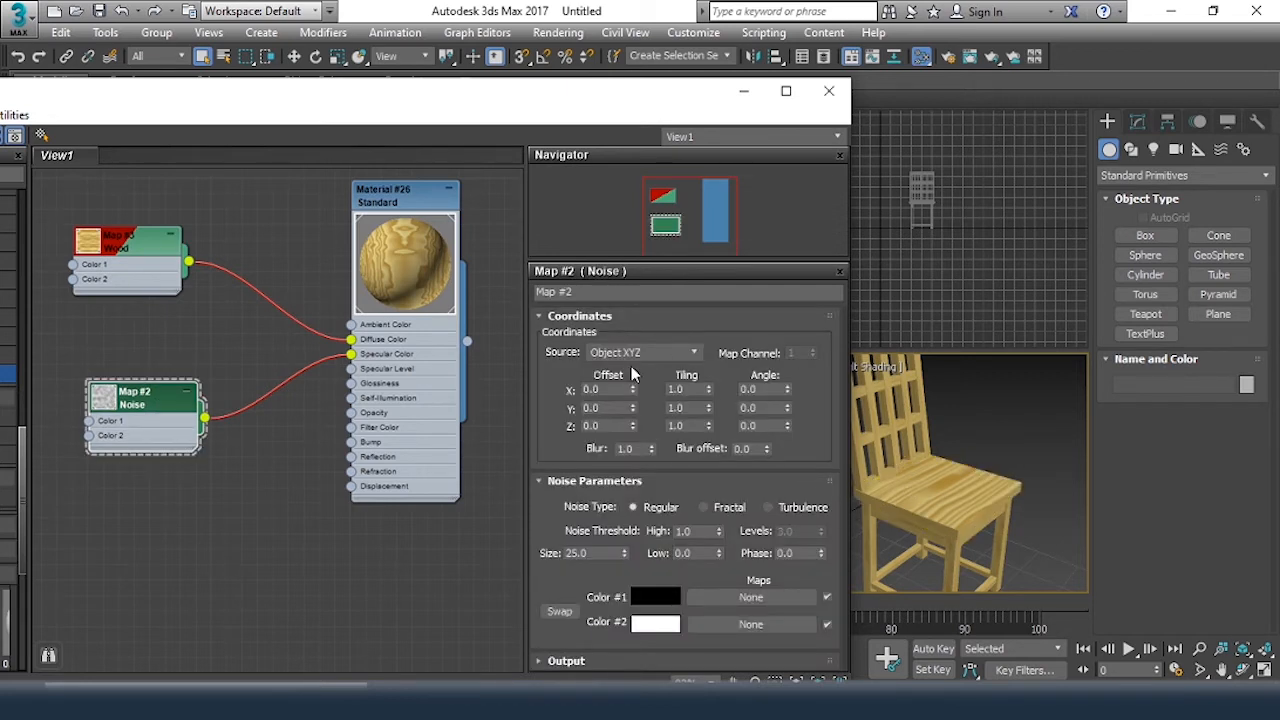
pyautogui.moveTo(999, 469); pyautogui.dragTo(1033, 463, button='middle')
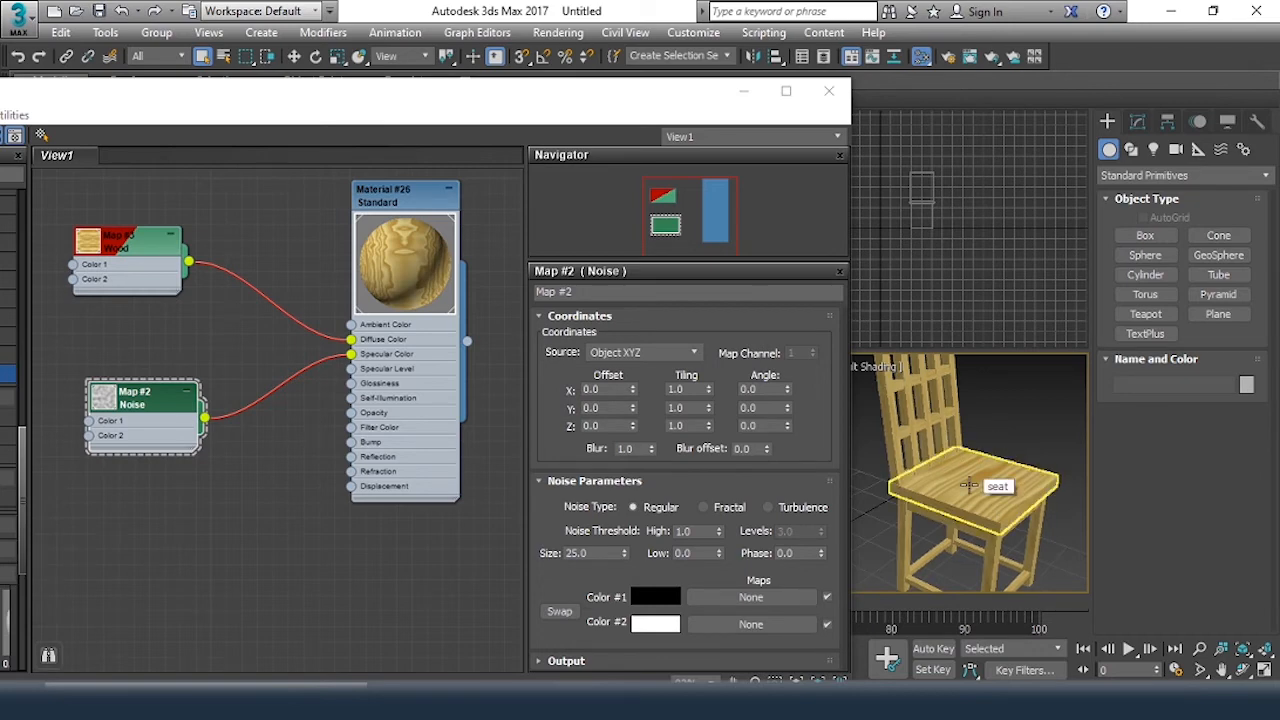
pyautogui.moveTo(286, 108); pyautogui.dragTo(461, 89)
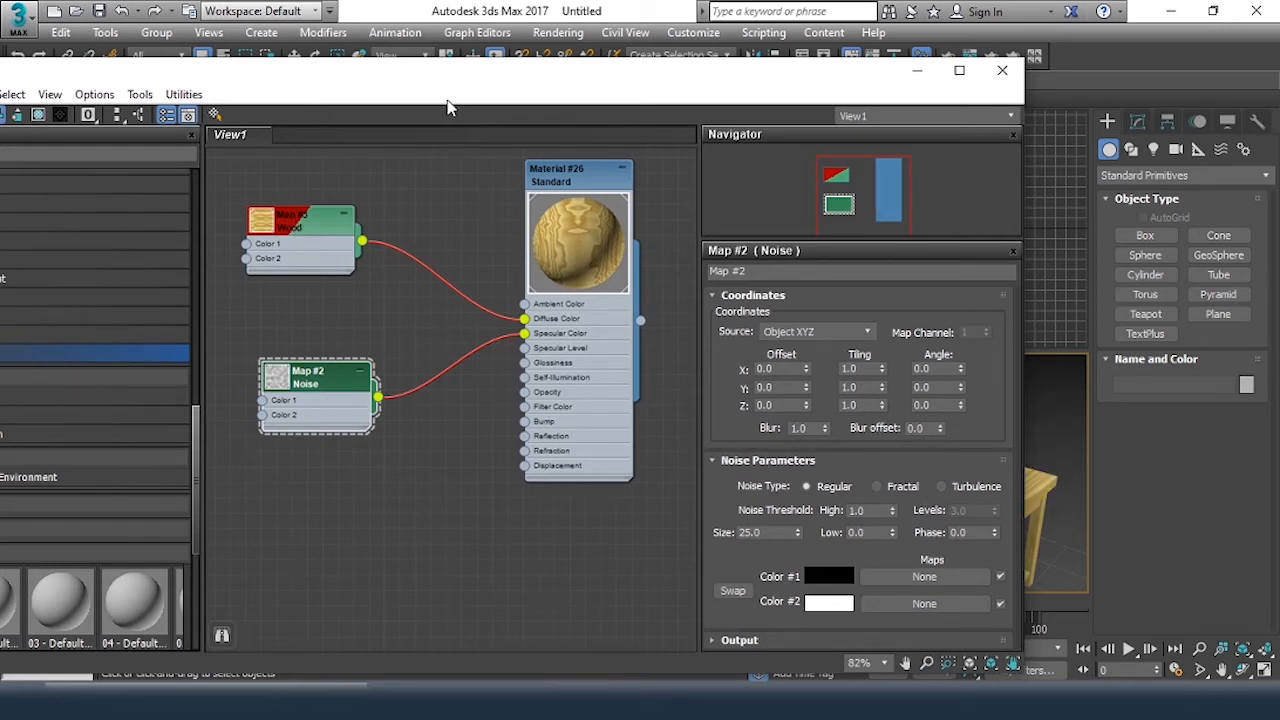
pyautogui.moveTo(410, 82); pyautogui.dragTo(622, 78)
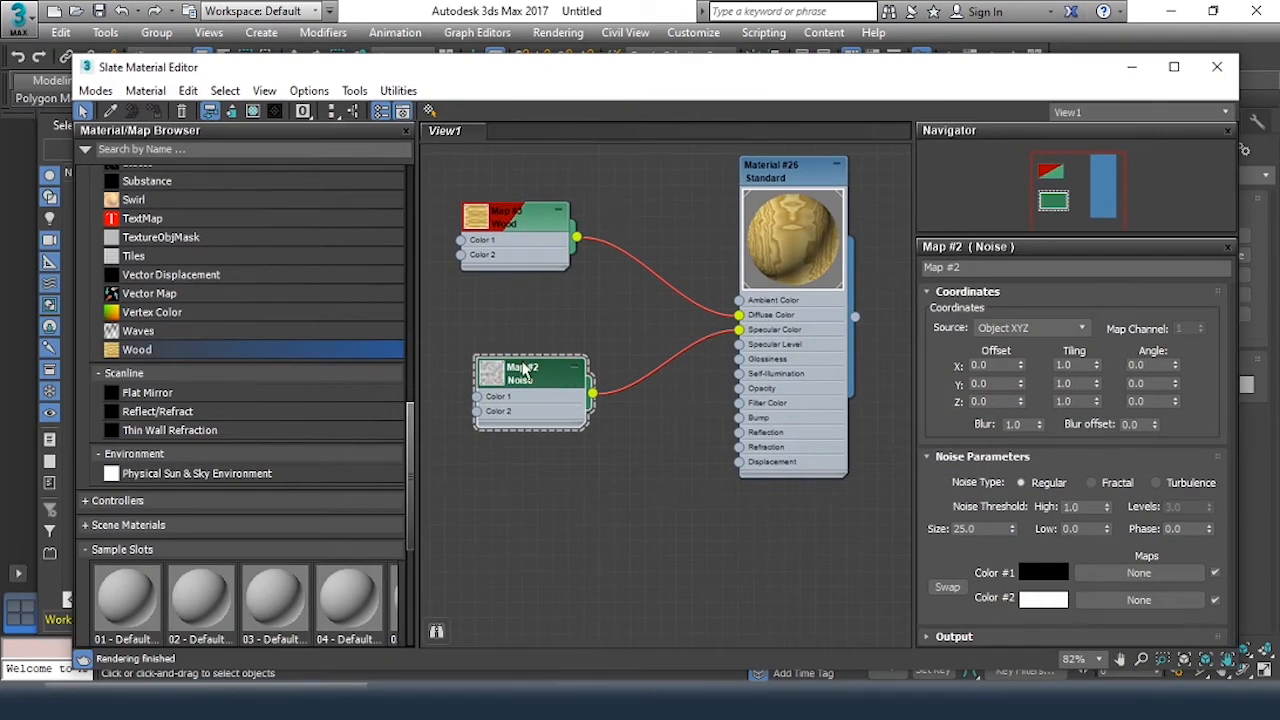
pyautogui.click(254, 112)
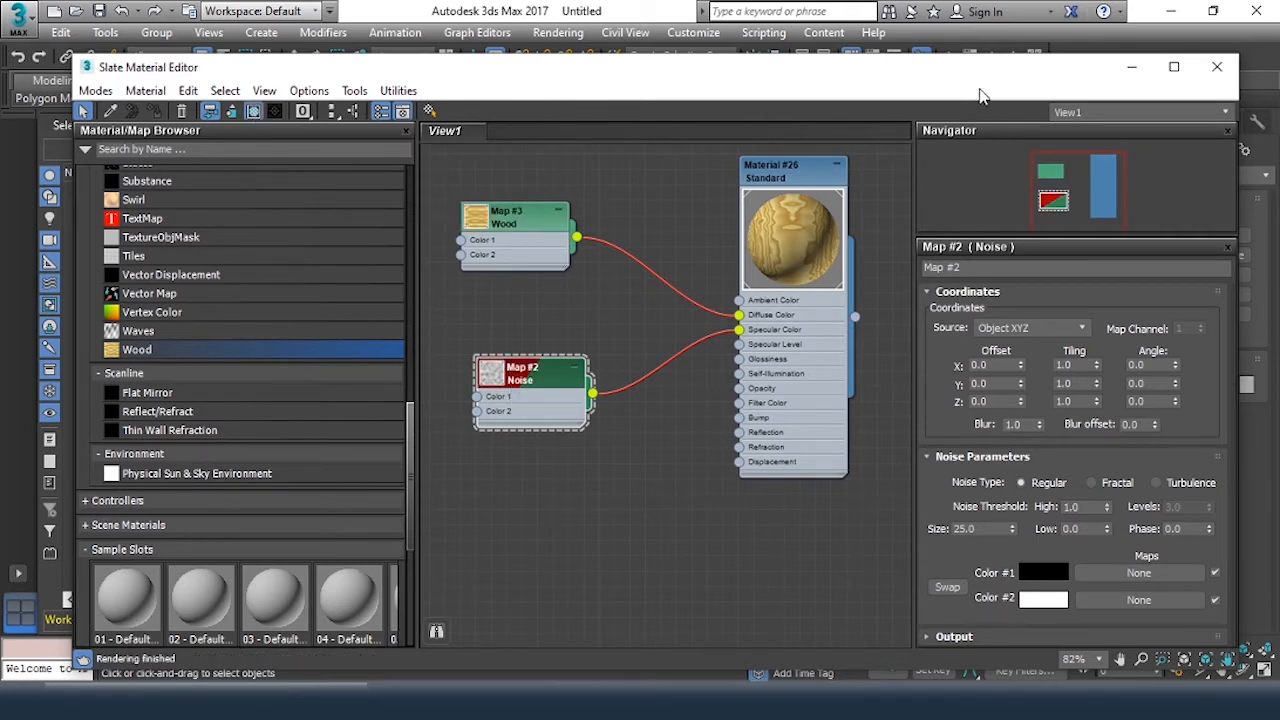
pyautogui.moveTo(957, 80); pyautogui.dragTo(619, 85)
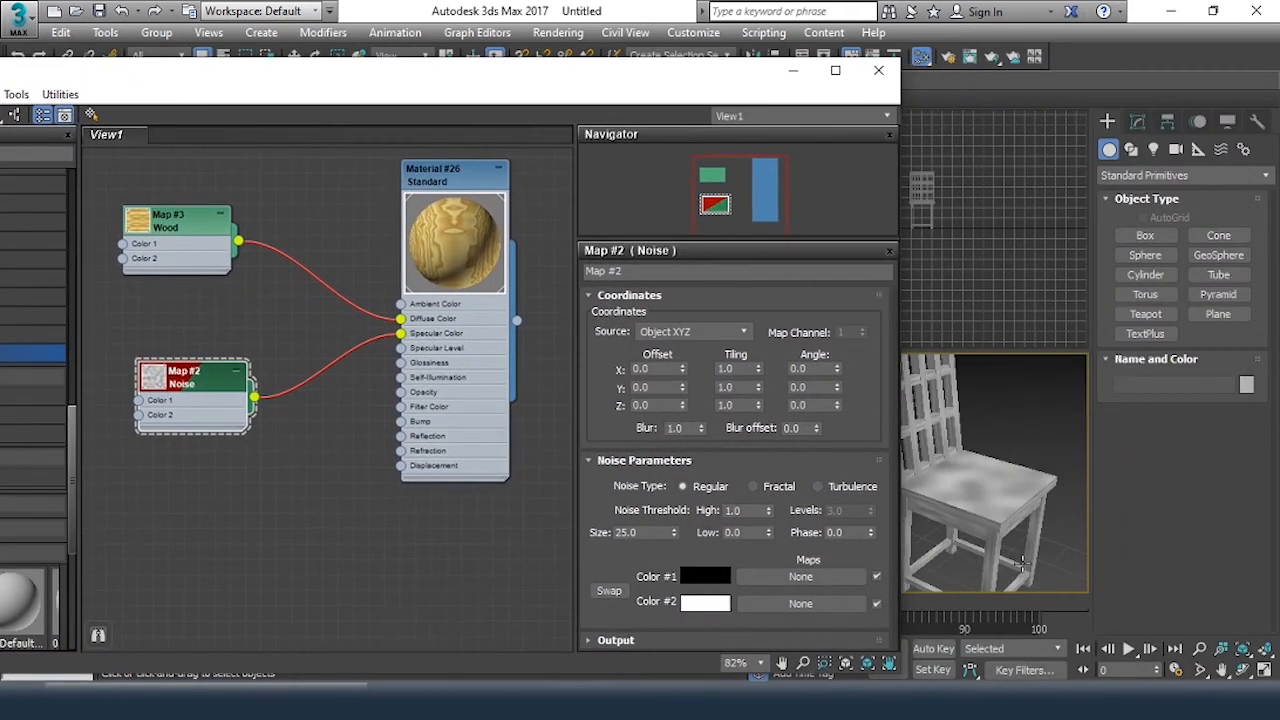
pyautogui.click(955, 505)
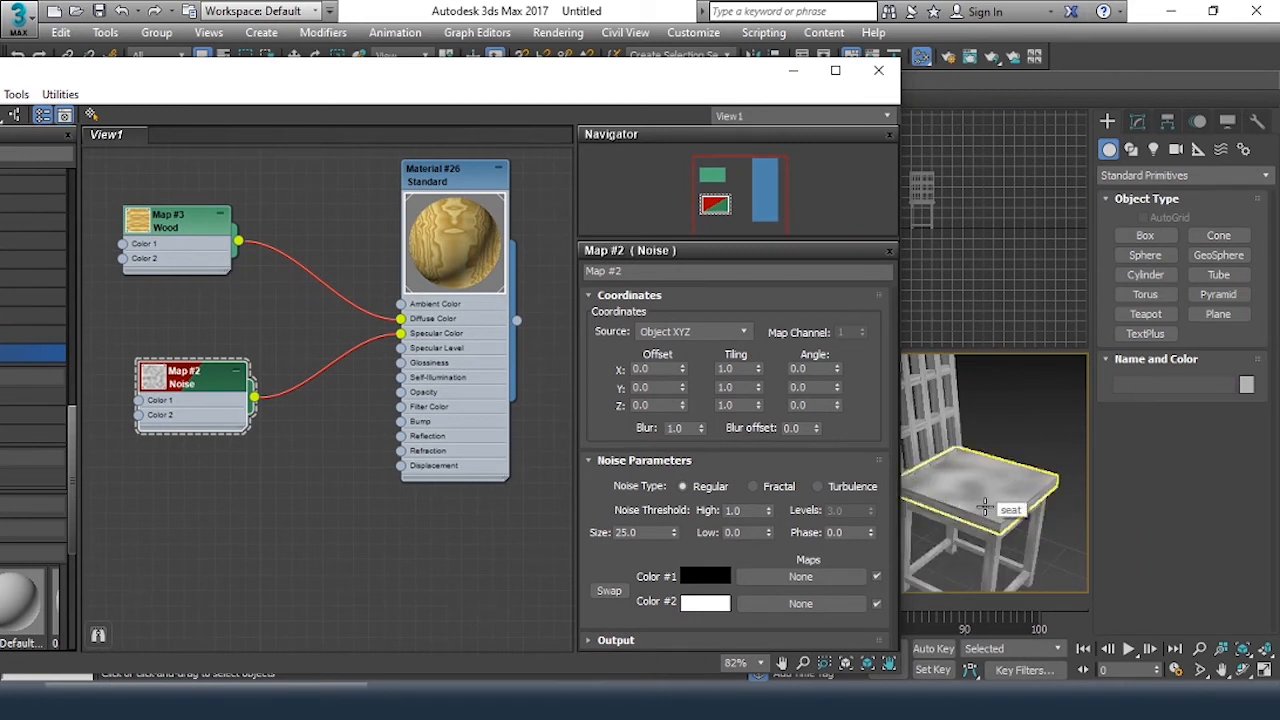
pyautogui.scroll(4, 975, 506)
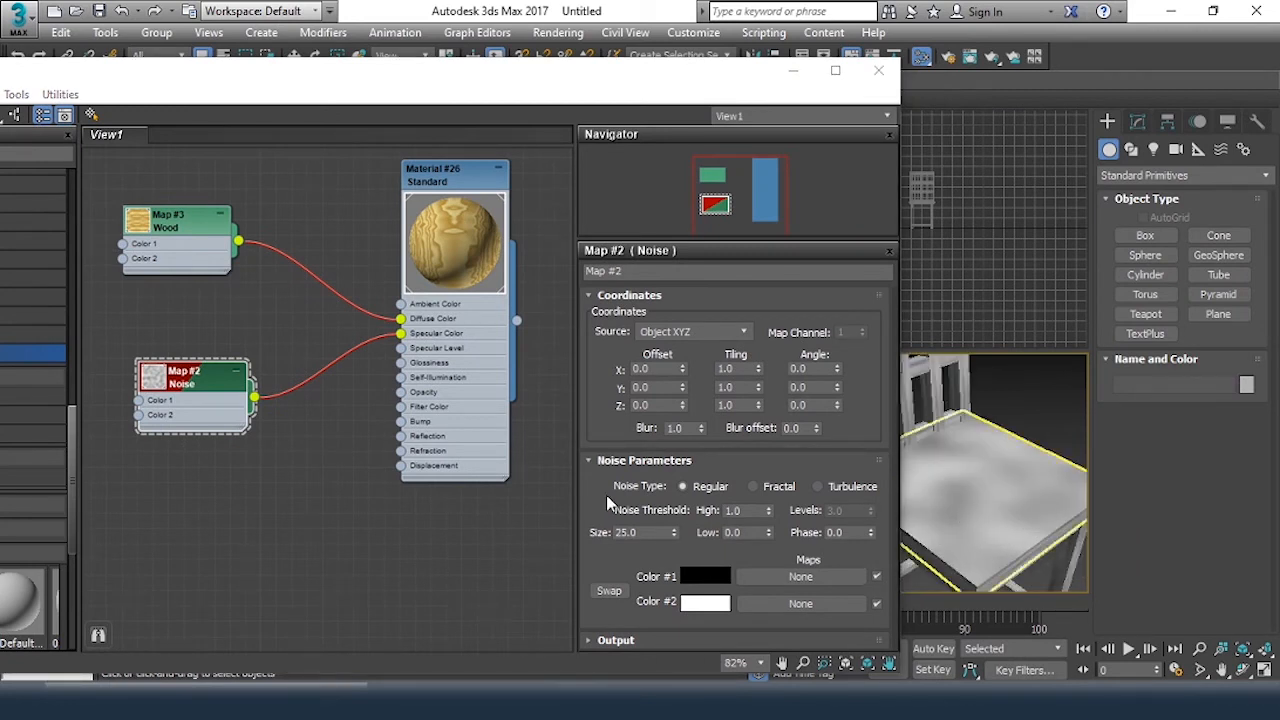
# Set the Noise map's type to Turbulence and its size to 1, and inspect the grain on the seat
pyautogui.click(852, 488)
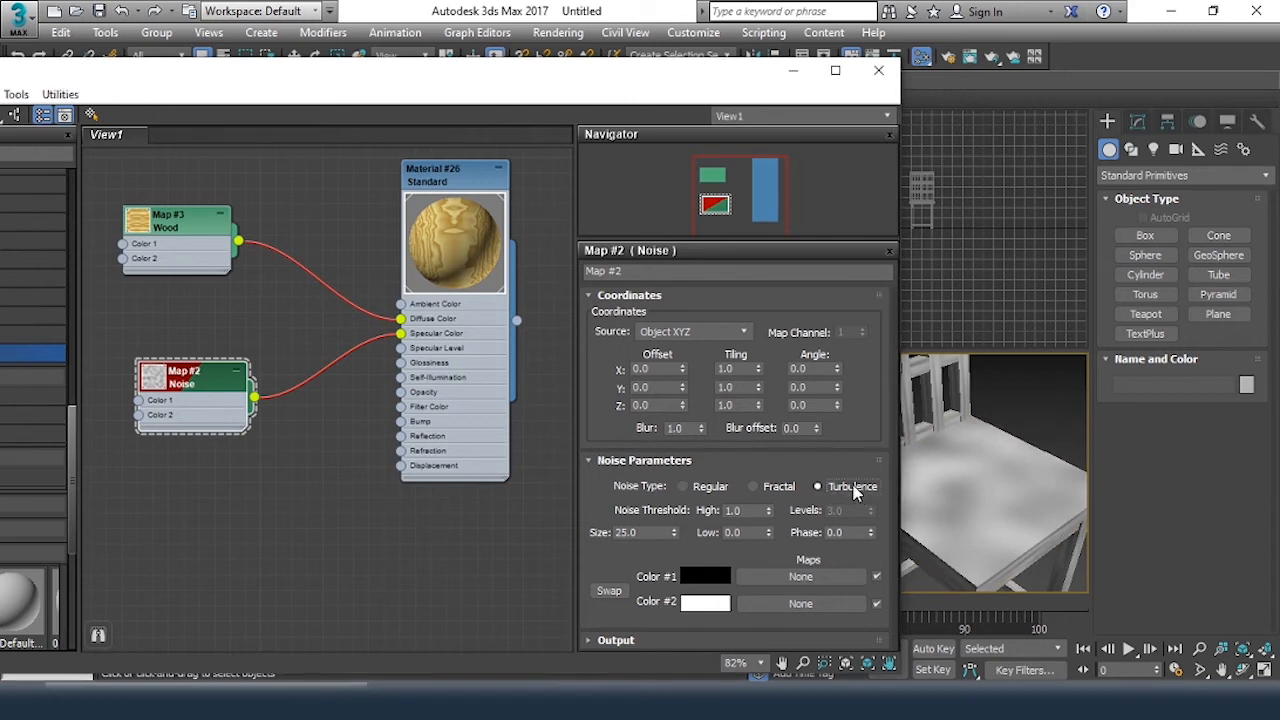
pyautogui.moveTo(642, 533); pyautogui.dragTo(588, 538)
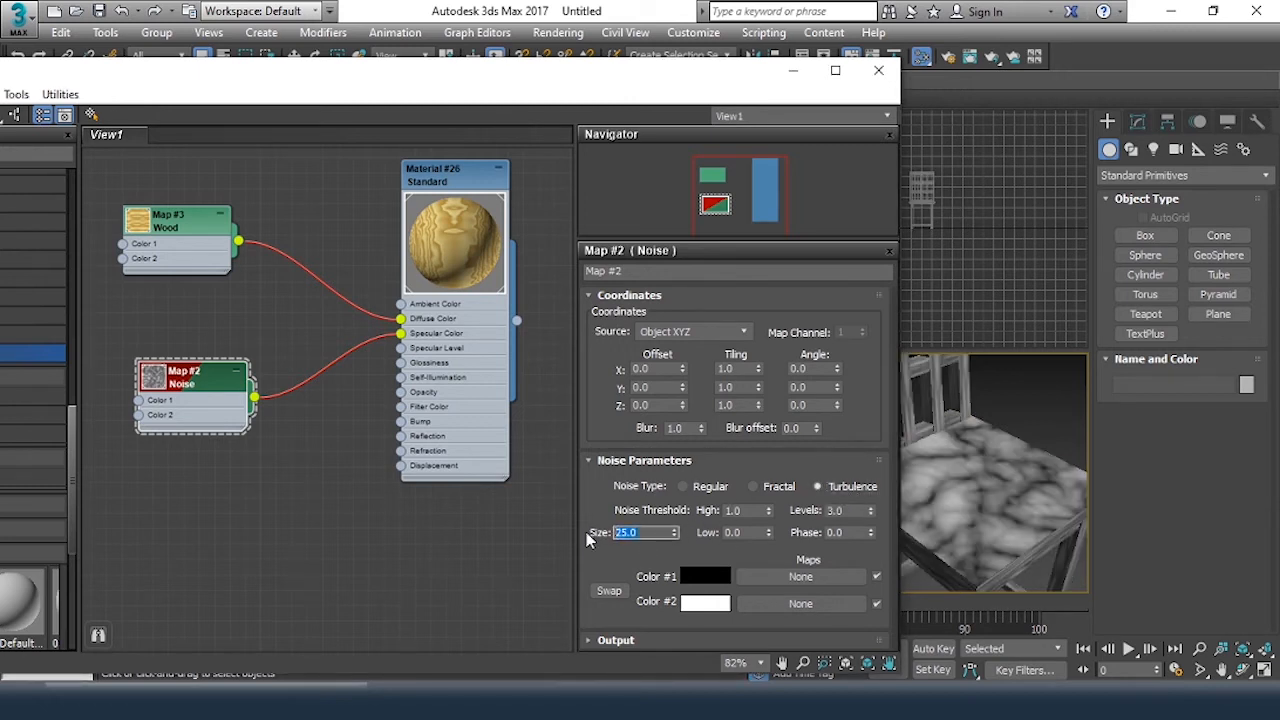
pyautogui.write('1')
pyautogui.press('Return')
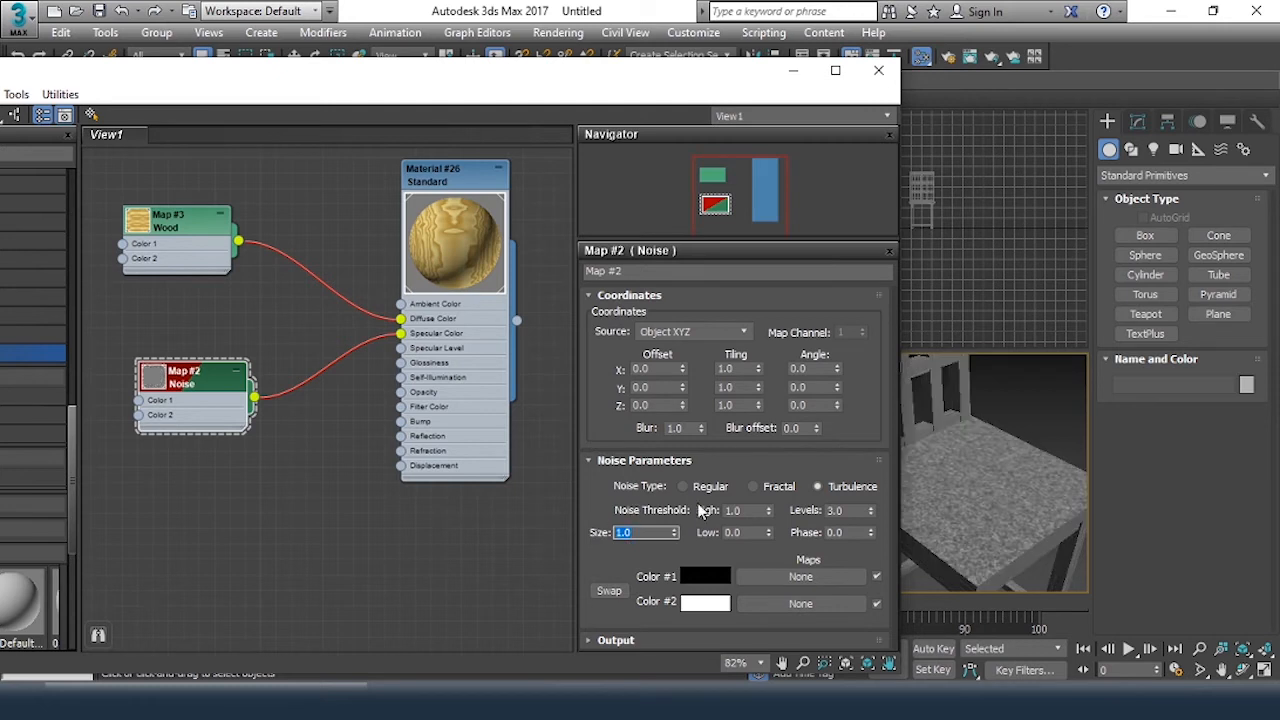
pyautogui.scroll(5, 982, 480)
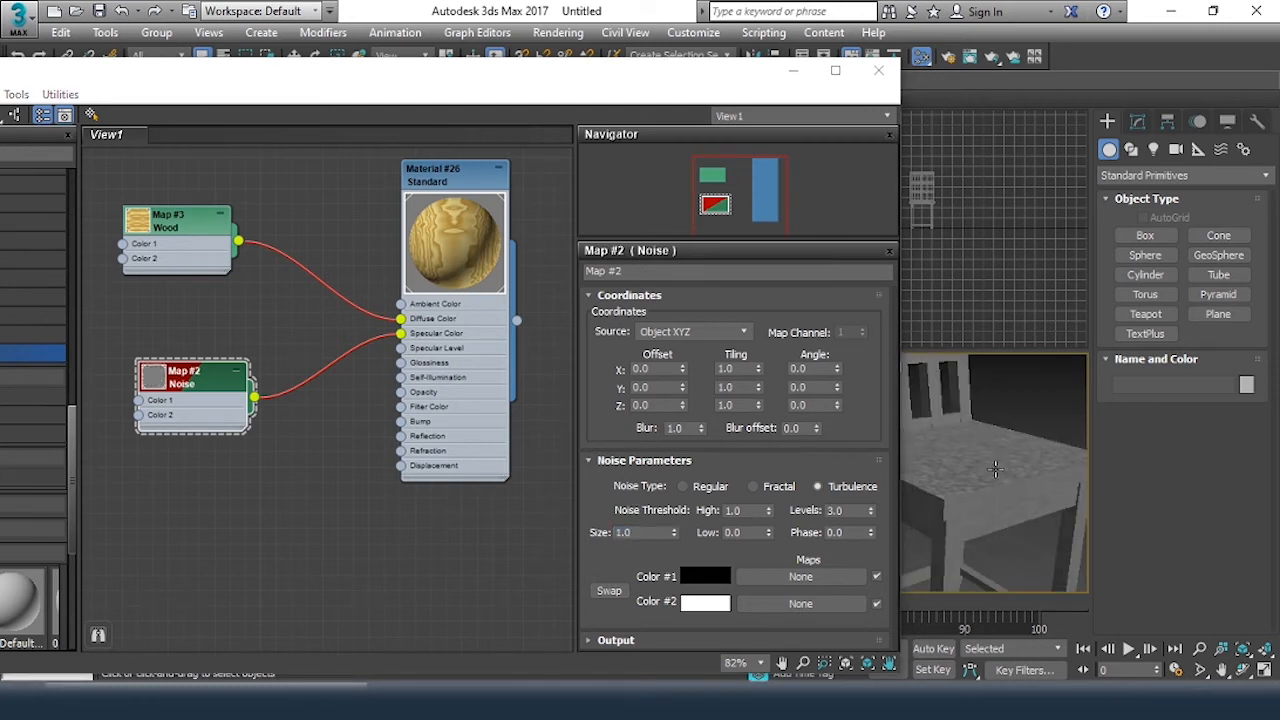
pyautogui.moveTo(982, 480)
pyautogui.keyDown('alt'); pyautogui.mouseDown(button='middle')
pyautogui.moveTo(986, 490)
pyautogui.moveTo(996, 470)
pyautogui.mouseUp(button='middle'); pyautogui.keyUp('alt')
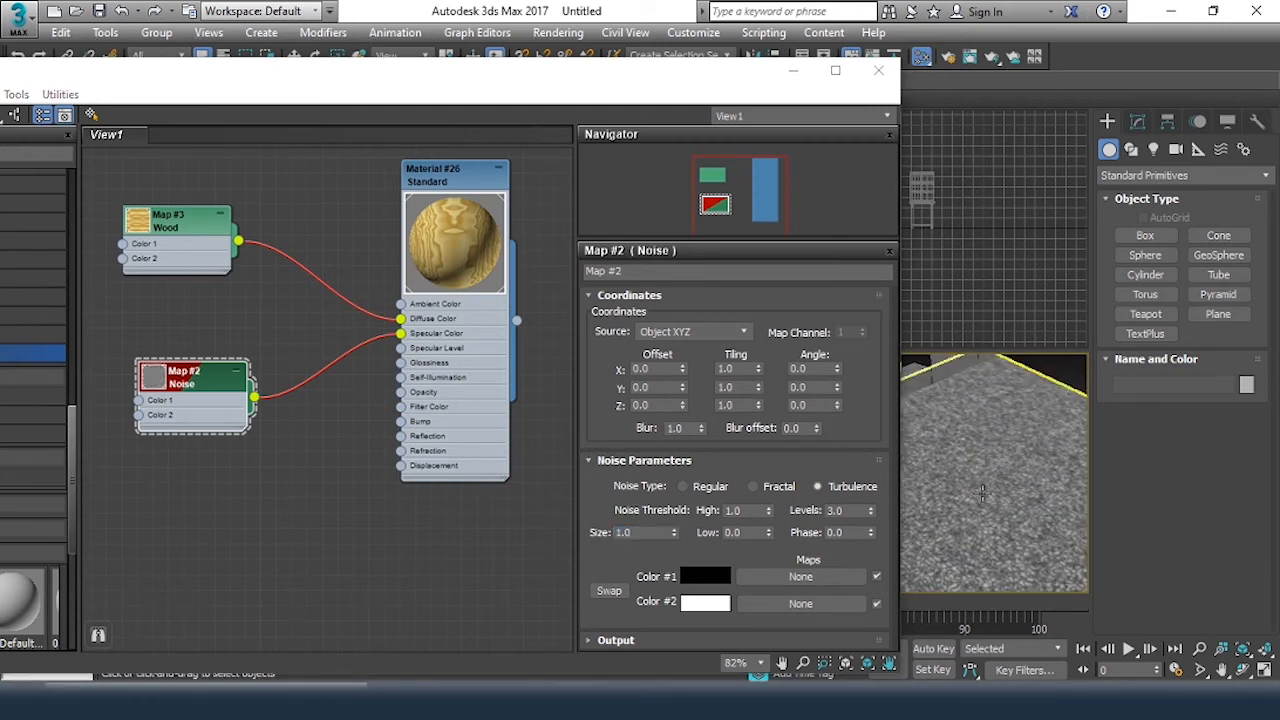
pyautogui.scroll(-2, 996, 460)
pyautogui.scroll(-2, 996, 460)
pyautogui.scroll(-3, 1000, 462)
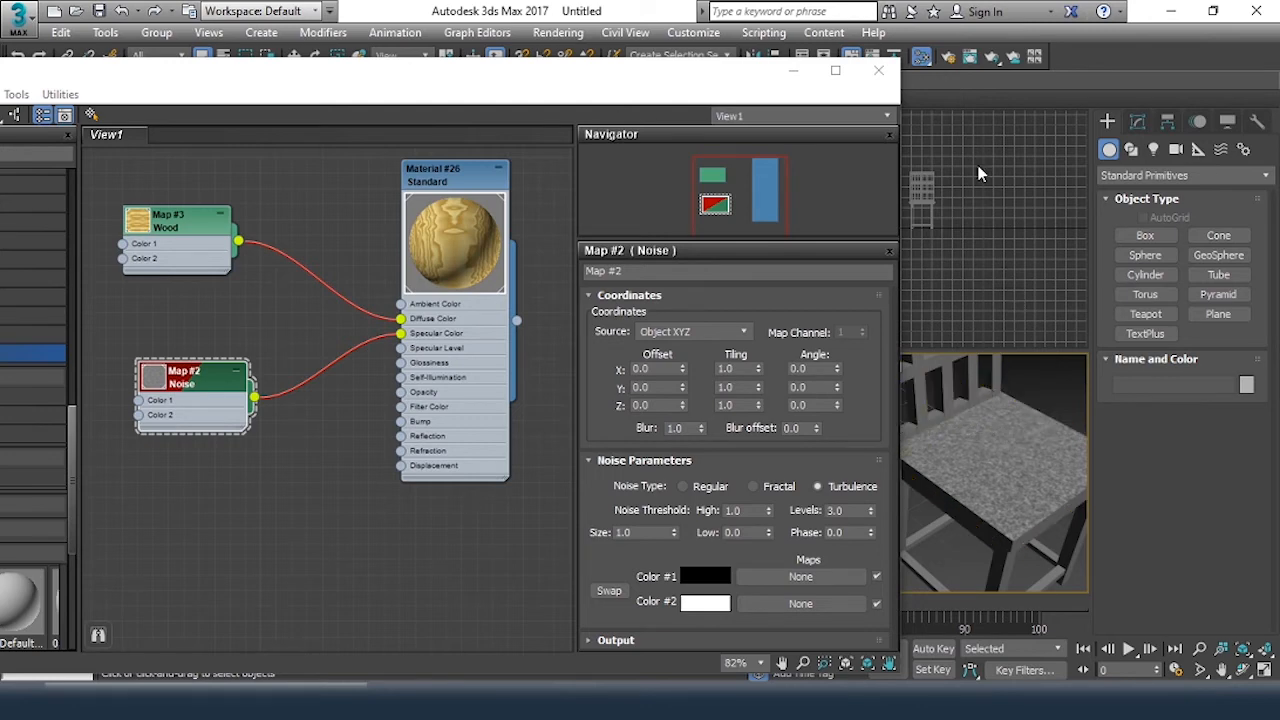
# Render the perspective view, compare the rendered chair with the viewport, and close the render window
pyautogui.click(971, 57)
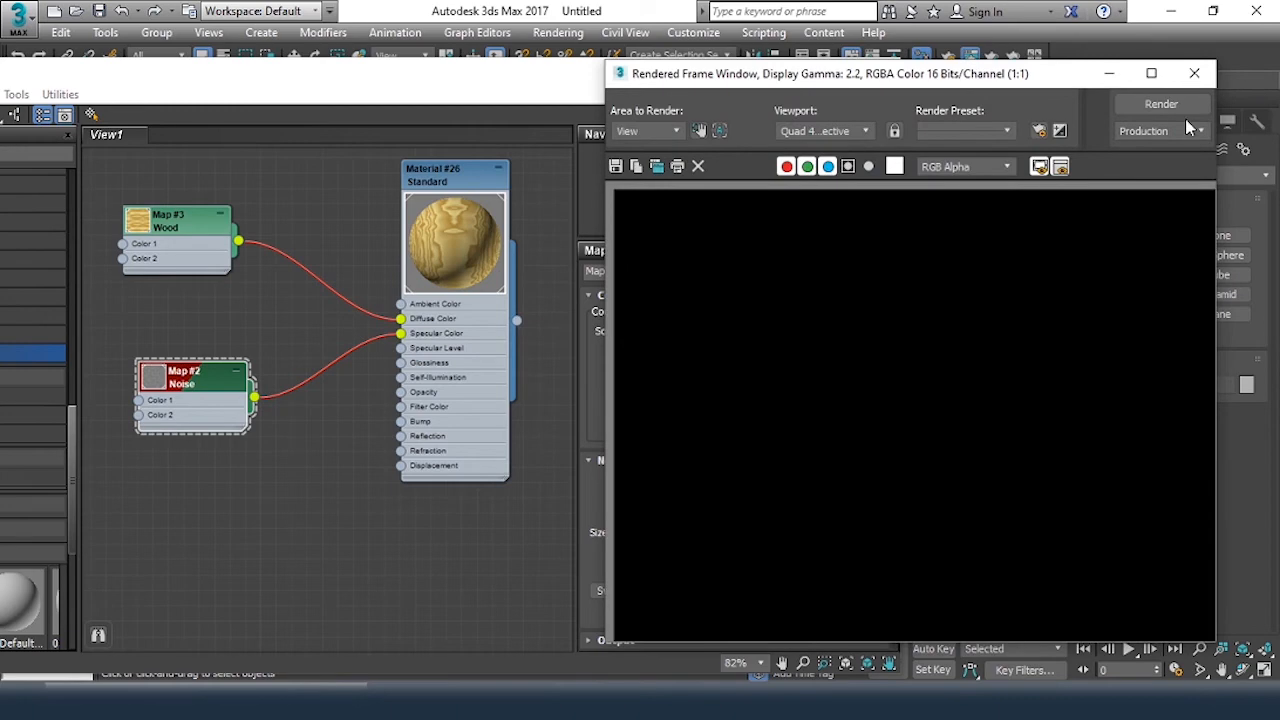
pyautogui.click(1186, 106)
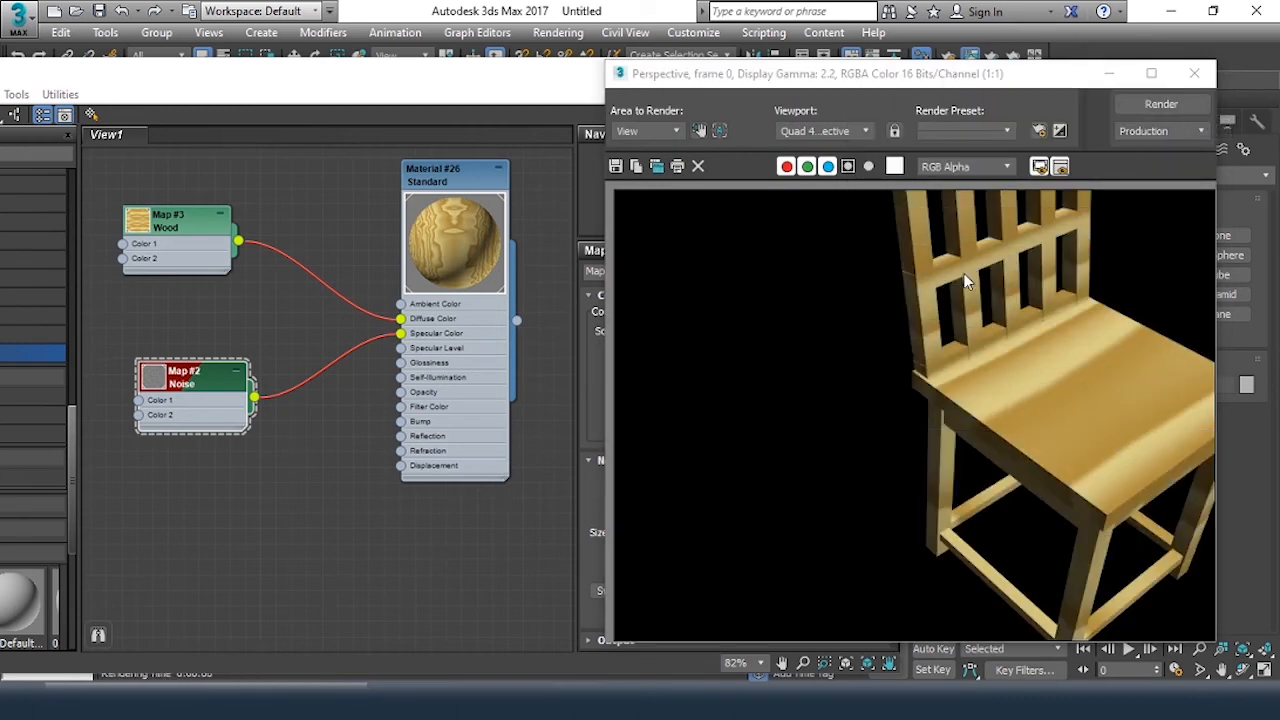
pyautogui.moveTo(940, 80); pyautogui.dragTo(379, 68)
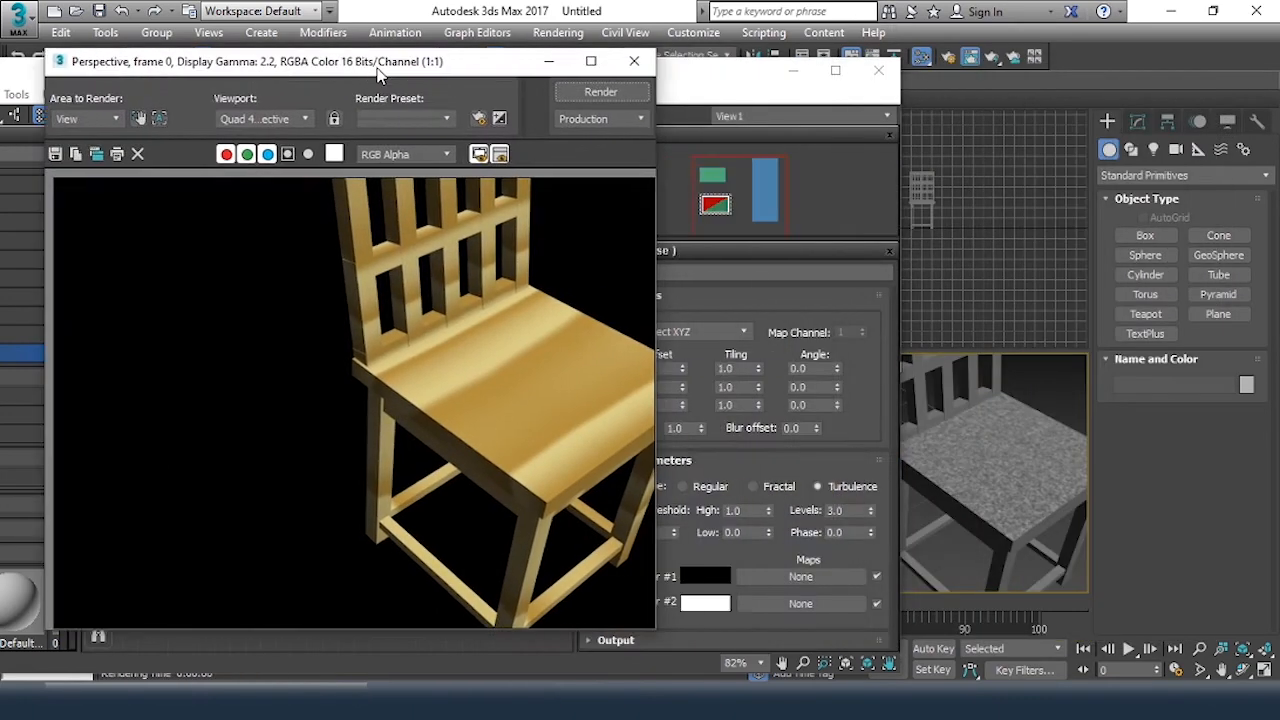
pyautogui.click(1010, 458)
pyautogui.click(634, 61)
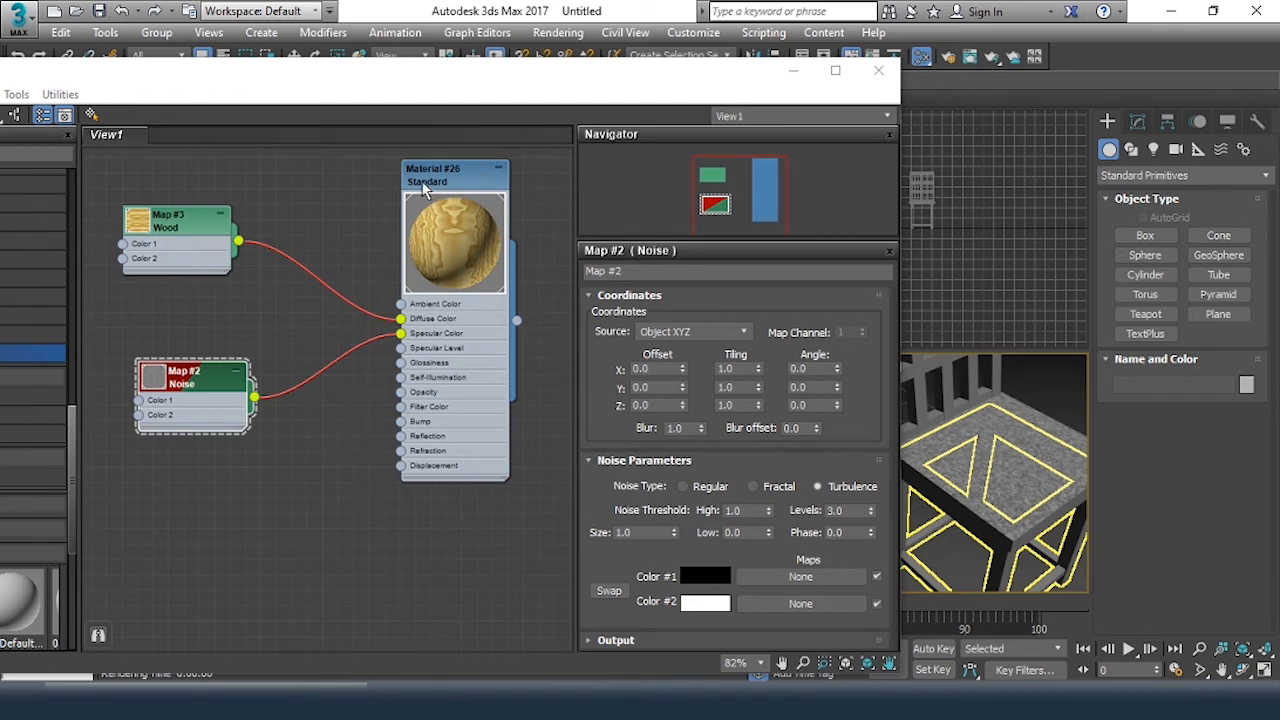
# Open Material #26's parameters and raise its Specular Level to 92
pyautogui.click(436, 177)
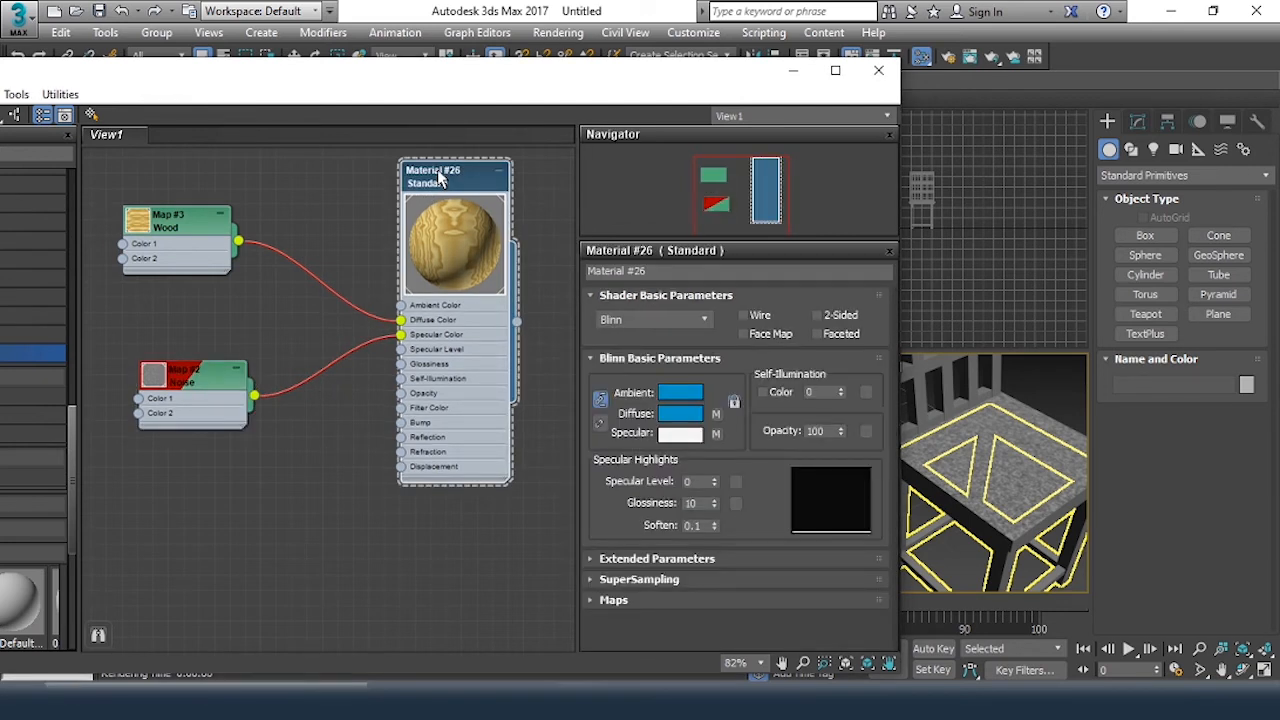
pyautogui.moveTo(714, 484); pyautogui.dragTo(714, 411)
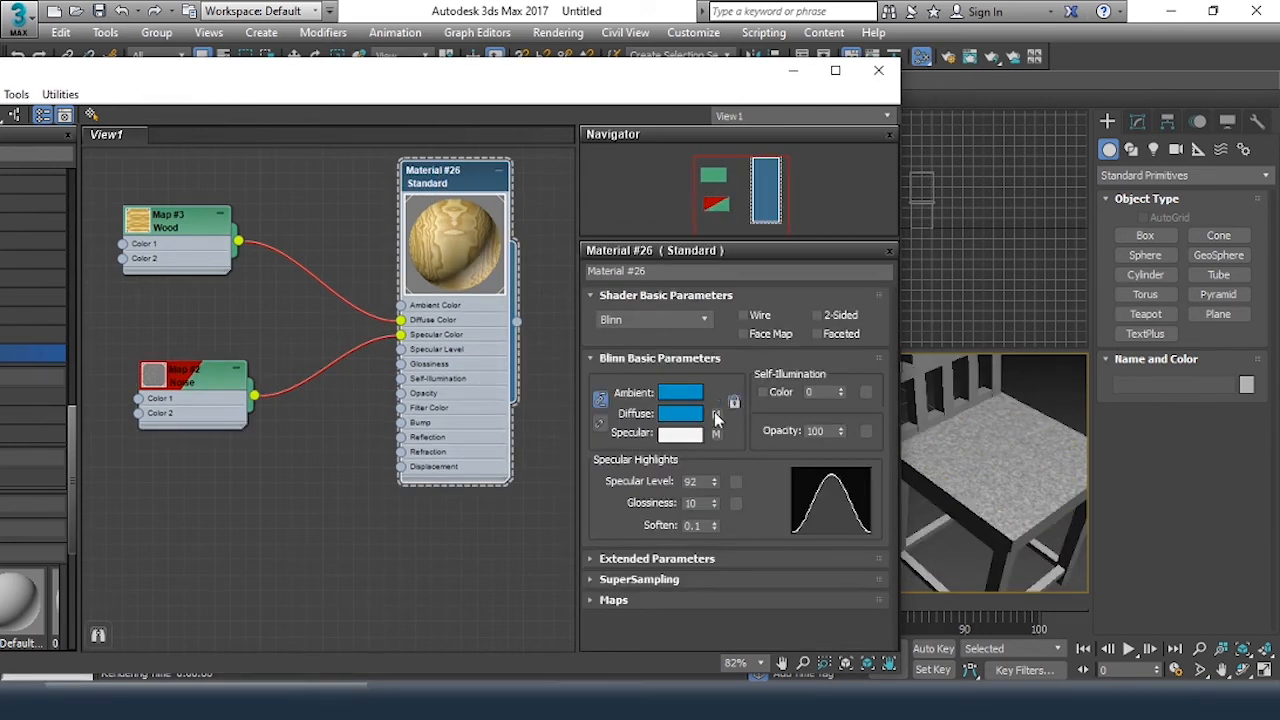
# Set Material #26's Glossiness to 35, render the perspective view to check the chair, and close the render window
pyautogui.moveTo(714, 503); pyautogui.dragTo(729, 466)
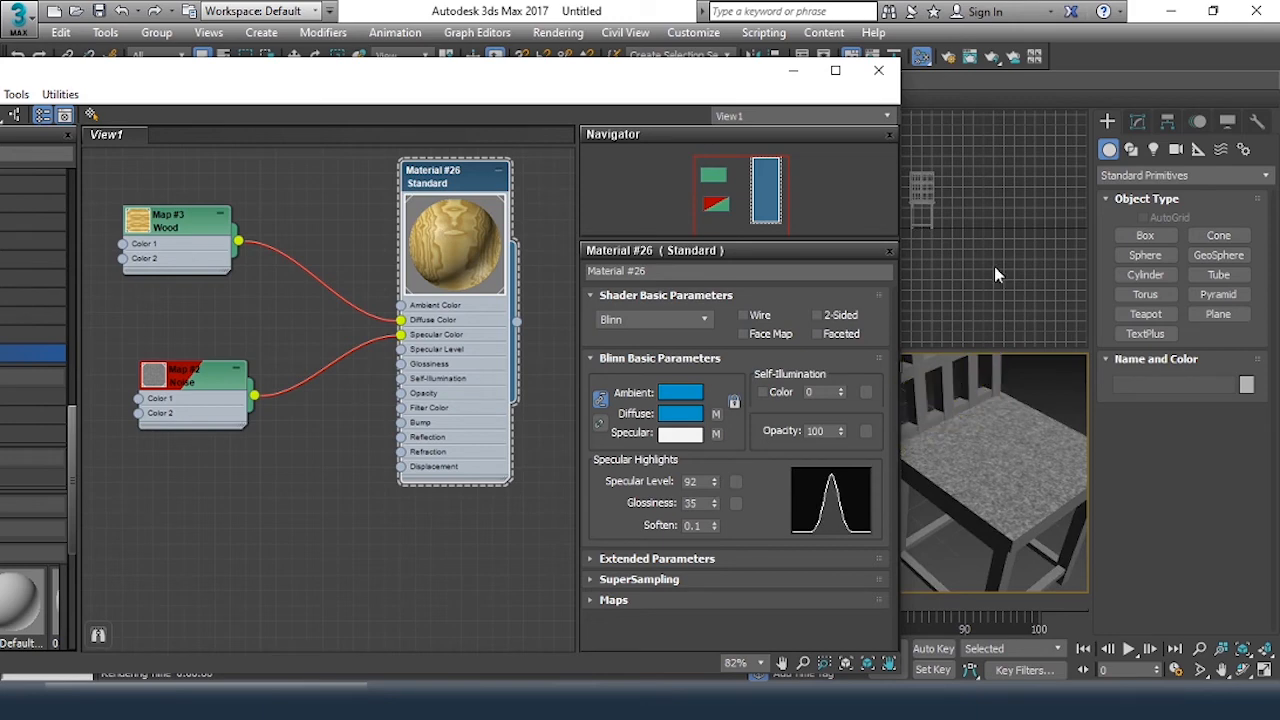
pyautogui.click(970, 58)
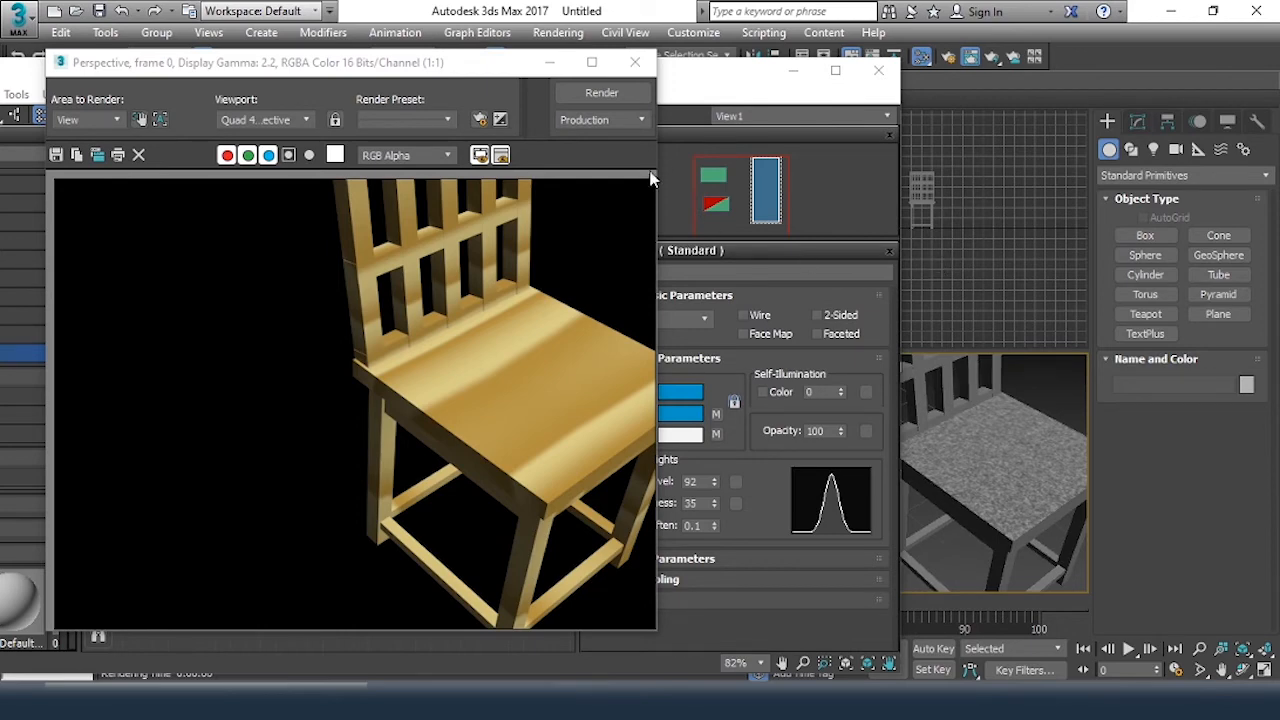
pyautogui.click(635, 63)
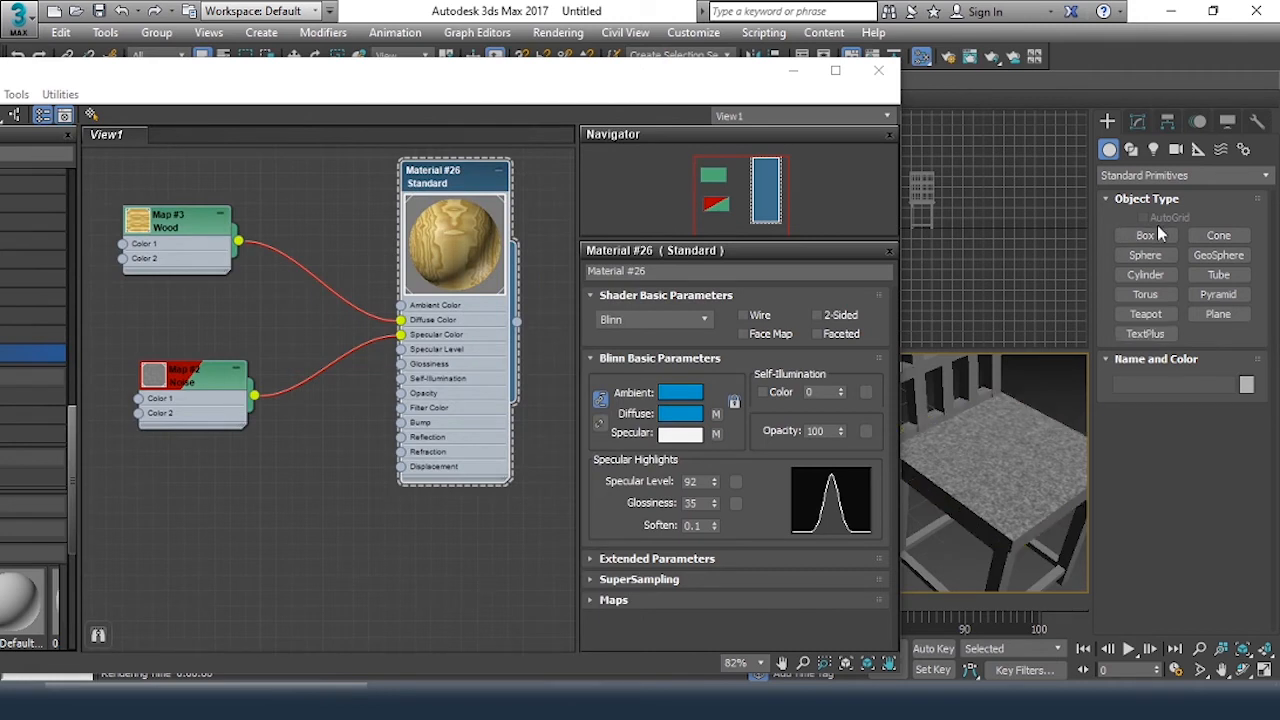
# Create a teapot on the chair's seat using AutoGrid and assign Material #26 to it
pyautogui.click(1148, 314)
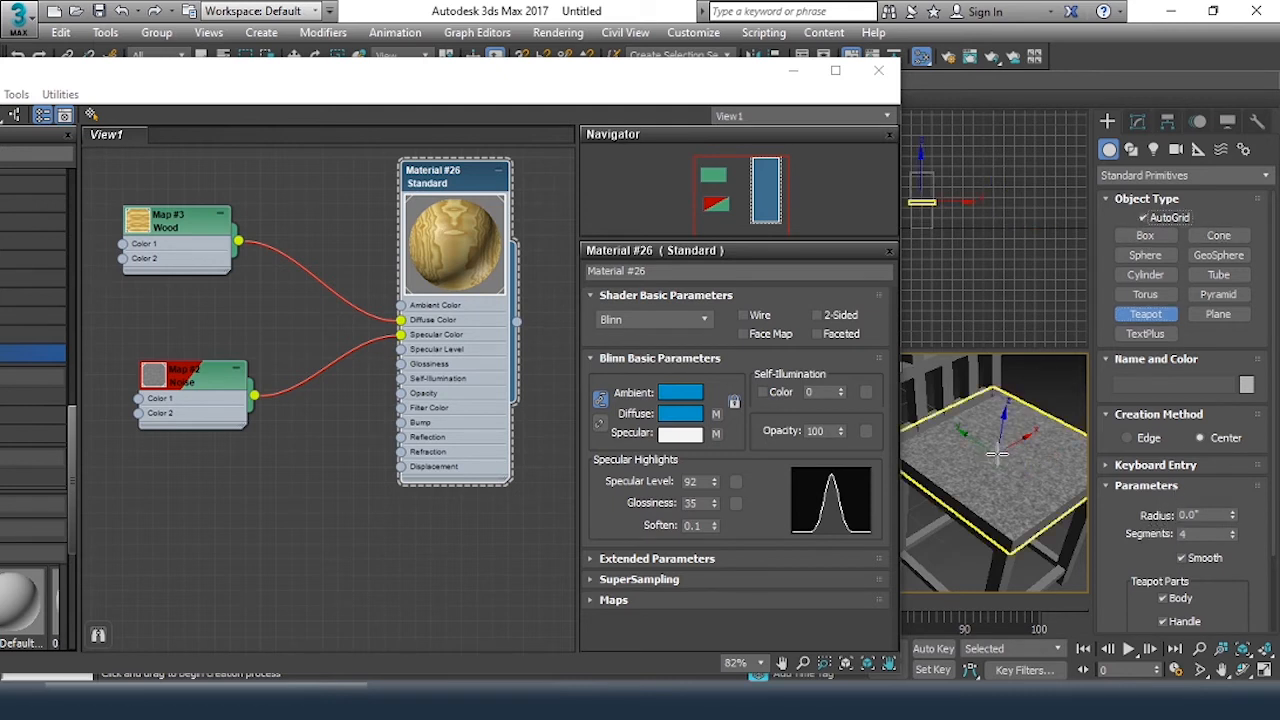
pyautogui.moveTo(1000, 453); pyautogui.dragTo(1030, 400)
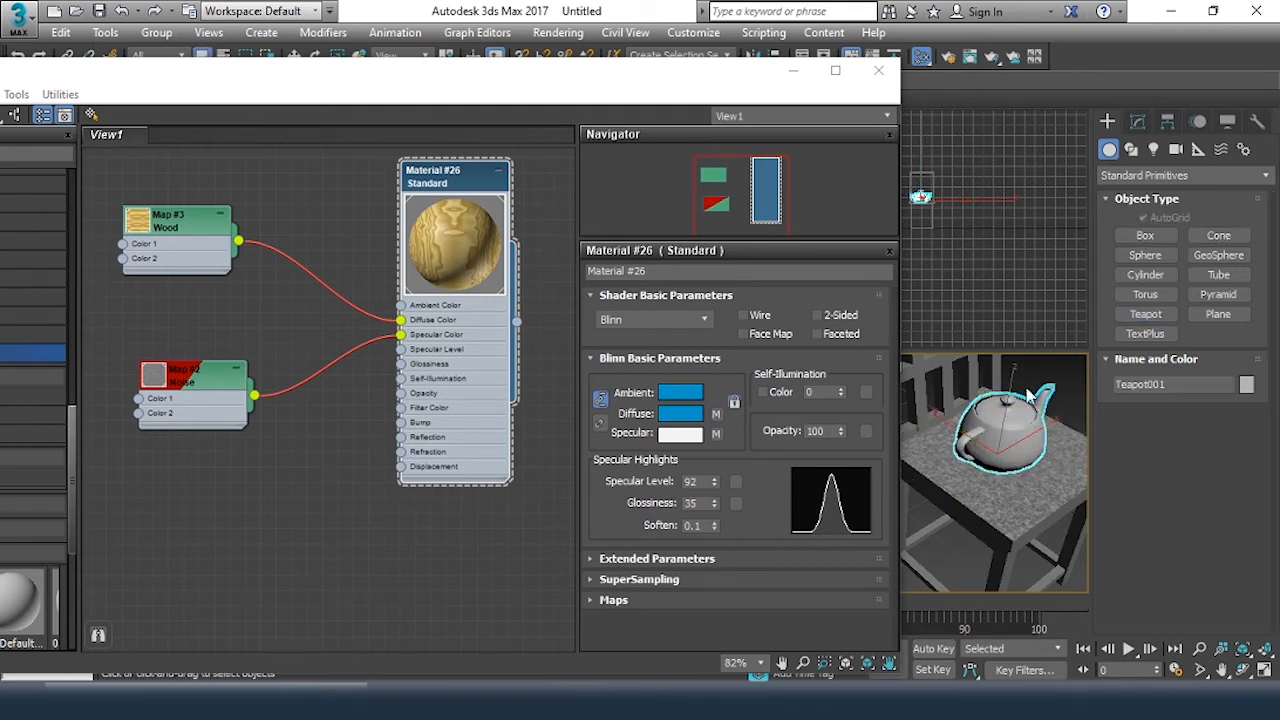
pyautogui.rightClick(463, 174)
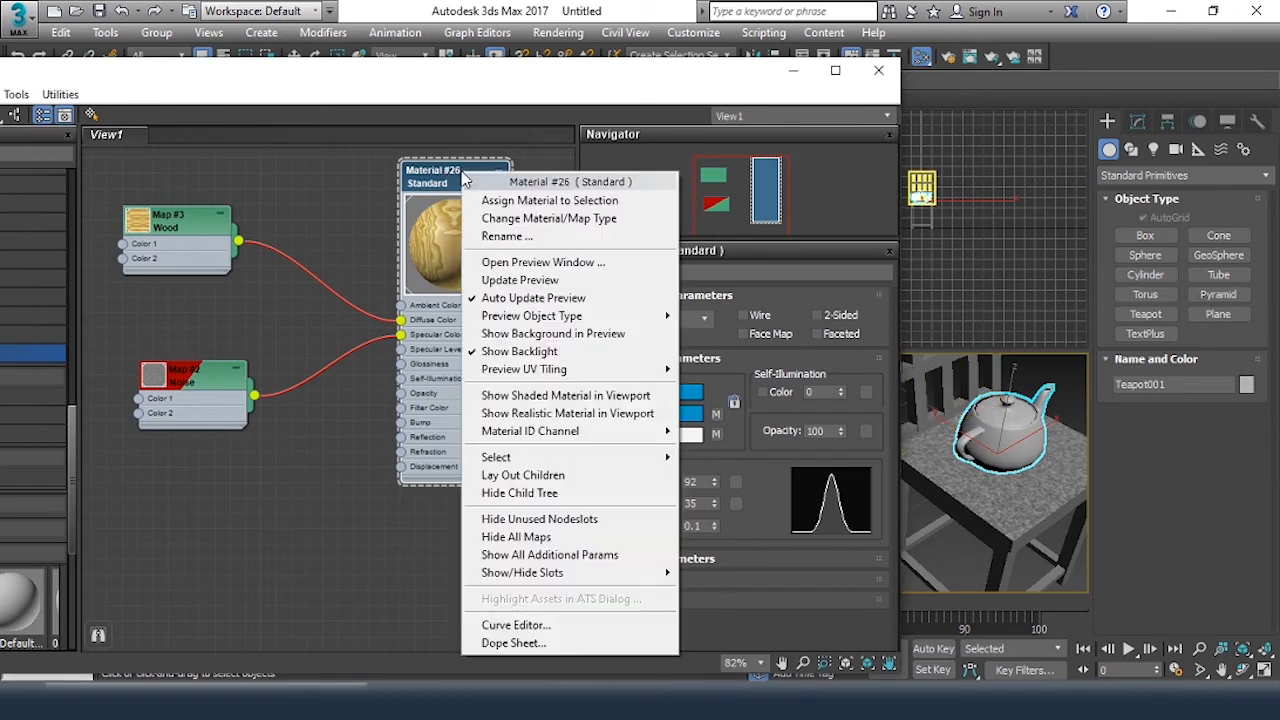
pyautogui.click(517, 203)
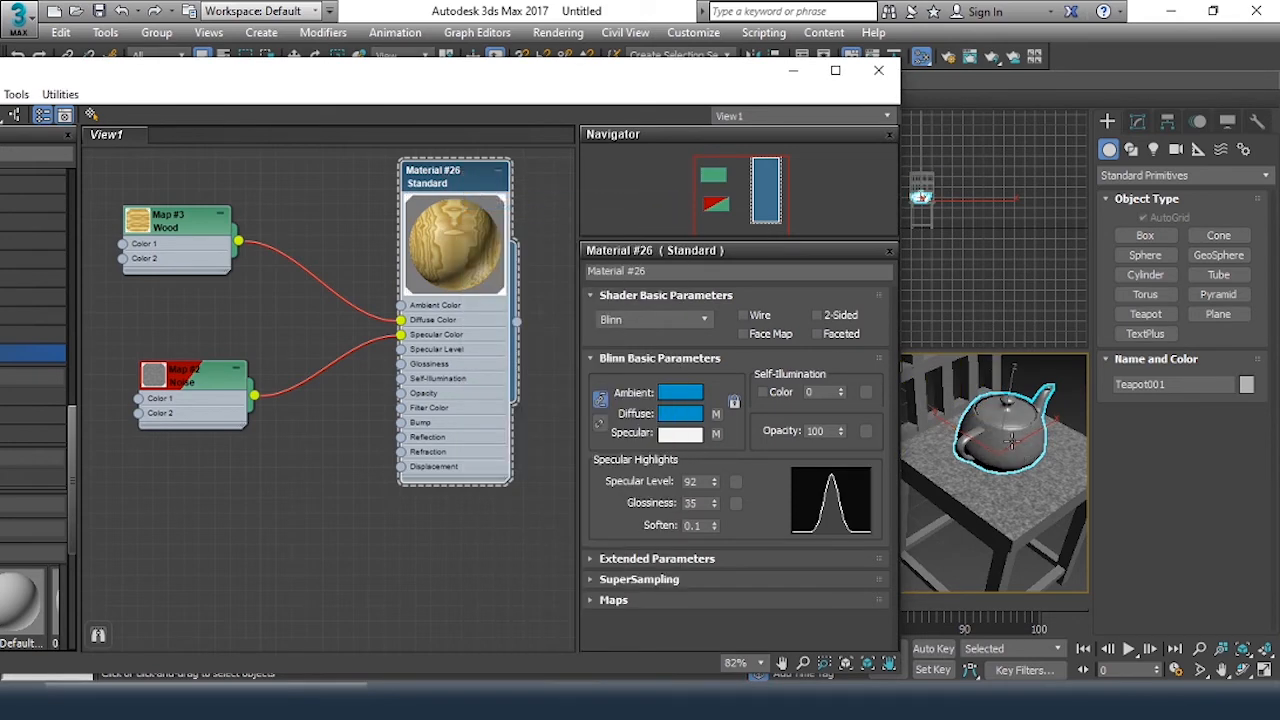
# Render the teapot on the chair, render it again from close up to examine its surface, and close the render window
pyautogui.scroll(3, 998, 428)
pyautogui.moveTo(998, 428); pyautogui.dragTo(965, 445, button='middle')
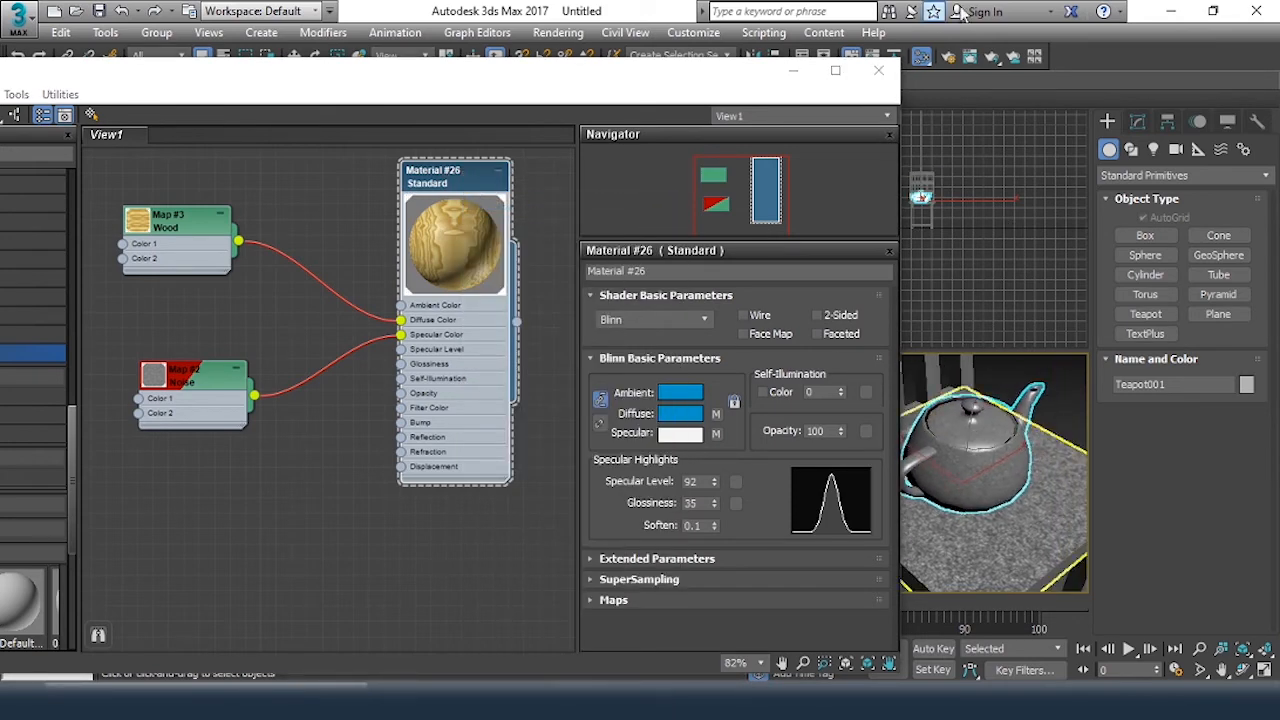
pyautogui.click(972, 58)
pyautogui.click(603, 93)
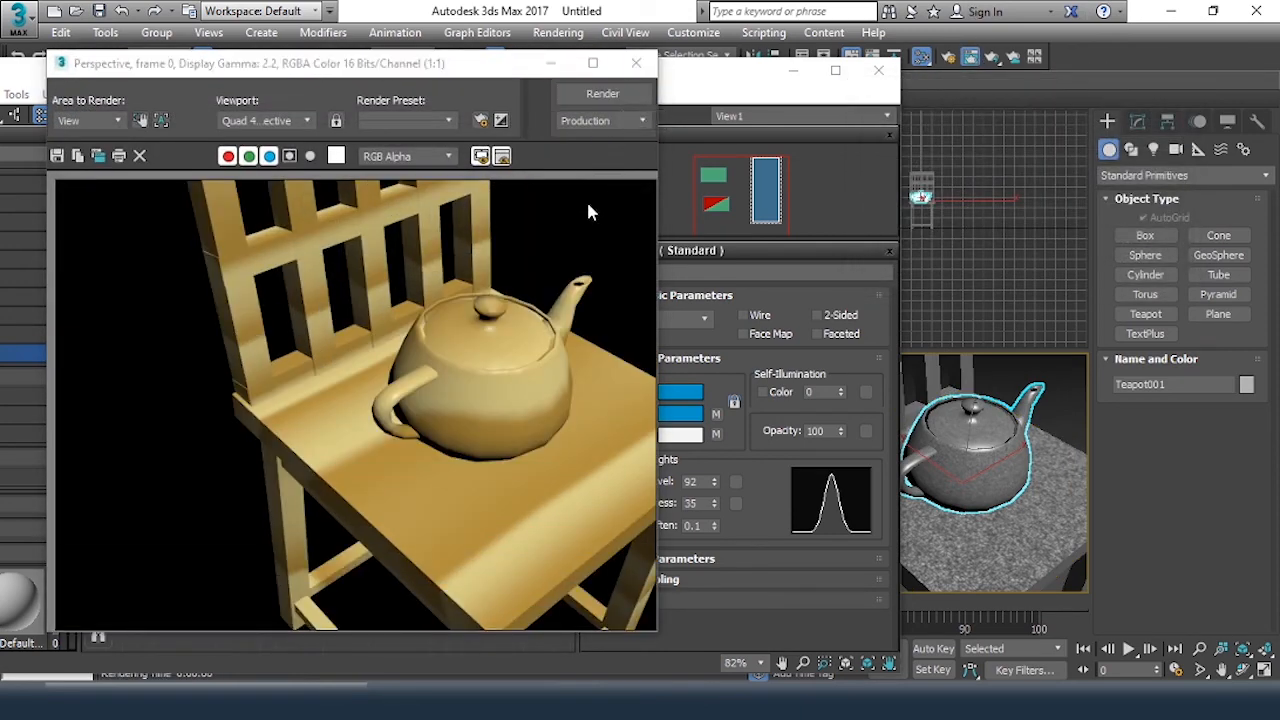
pyautogui.scroll(6, 969, 500)
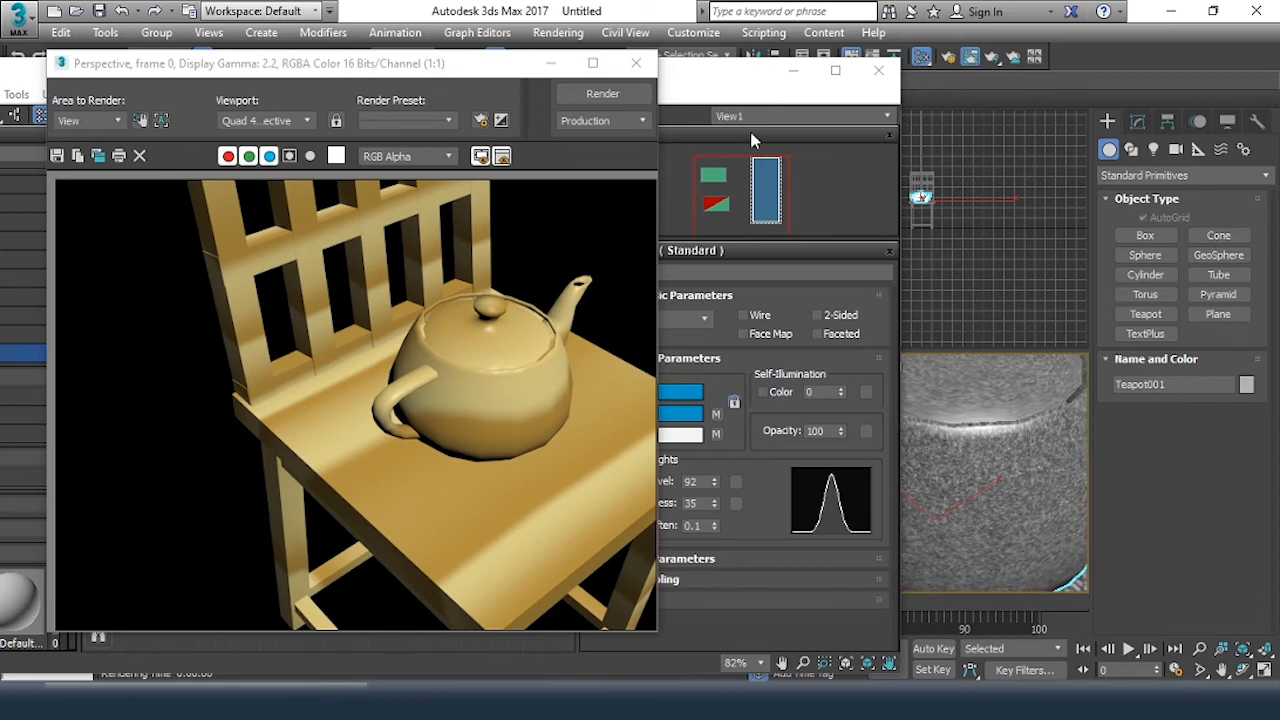
pyautogui.click(602, 93)
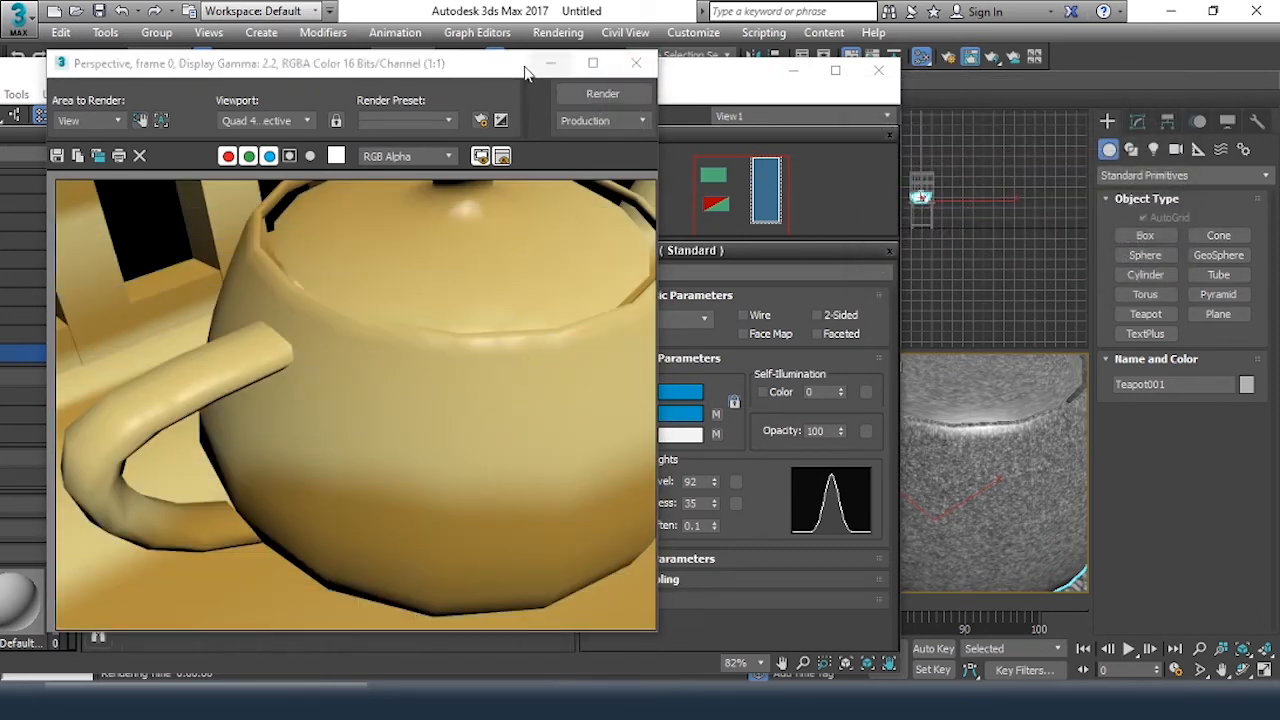
pyautogui.click(636, 63)
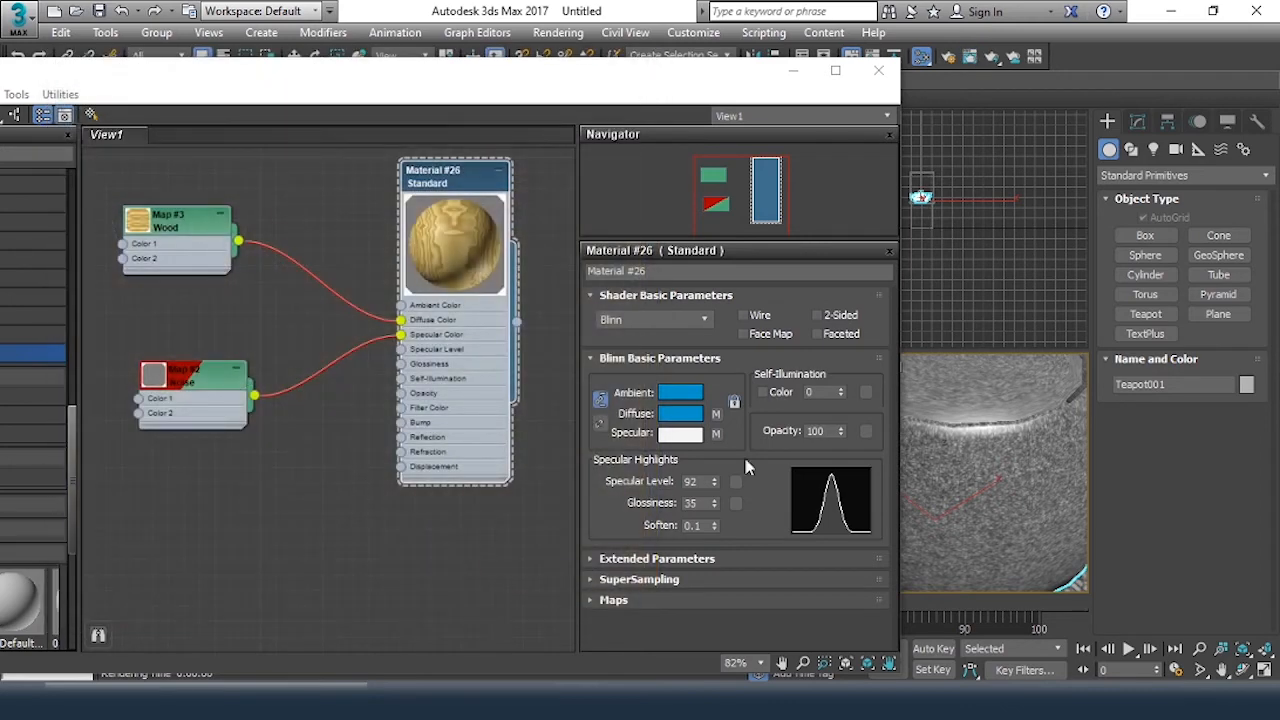
# Set Material #26's Specular Level to 192 and Glossiness to 17, and check the teapot in a new render
pyautogui.moveTo(715, 481); pyautogui.dragTo(728, 392)
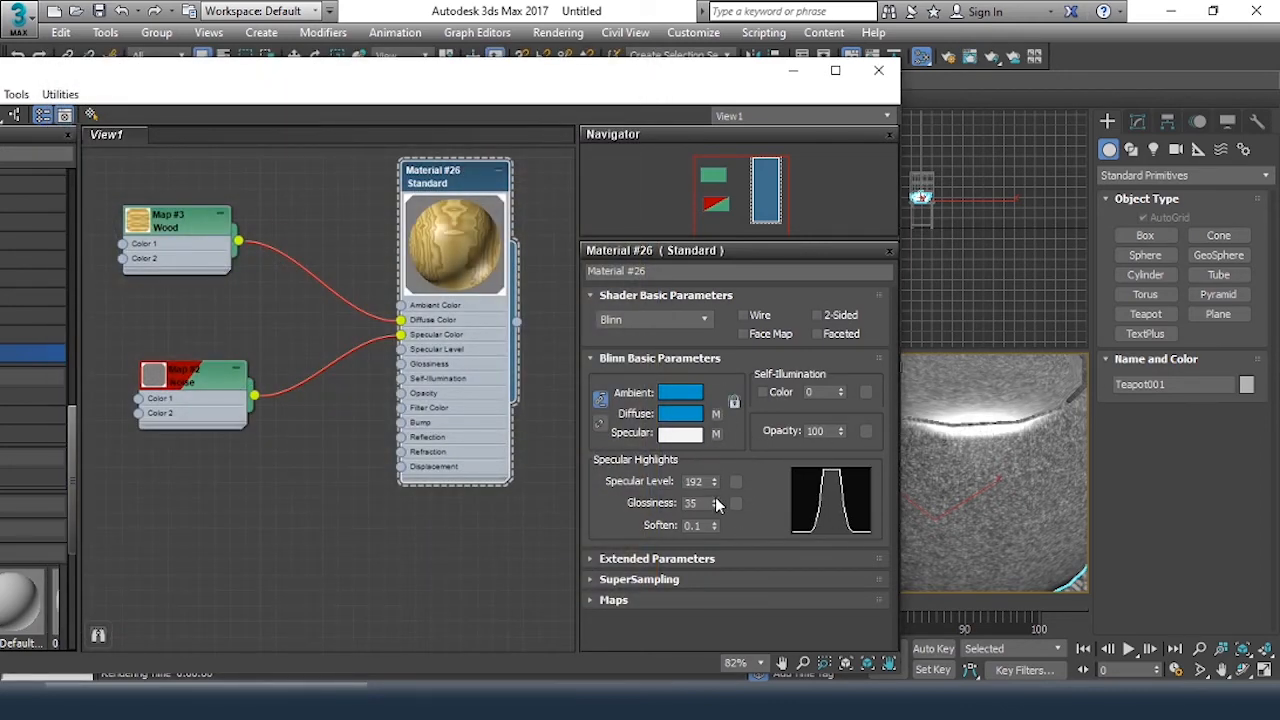
pyautogui.moveTo(717, 507); pyautogui.dragTo(737, 521)
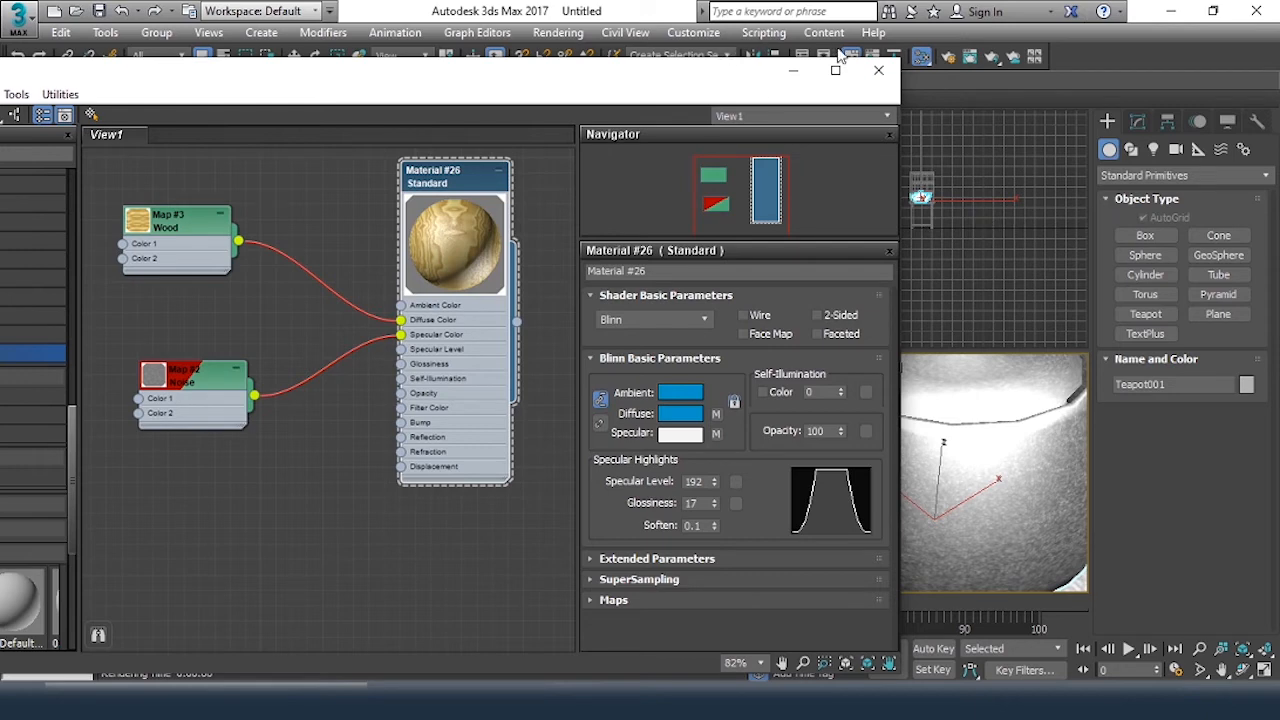
pyautogui.click(971, 58)
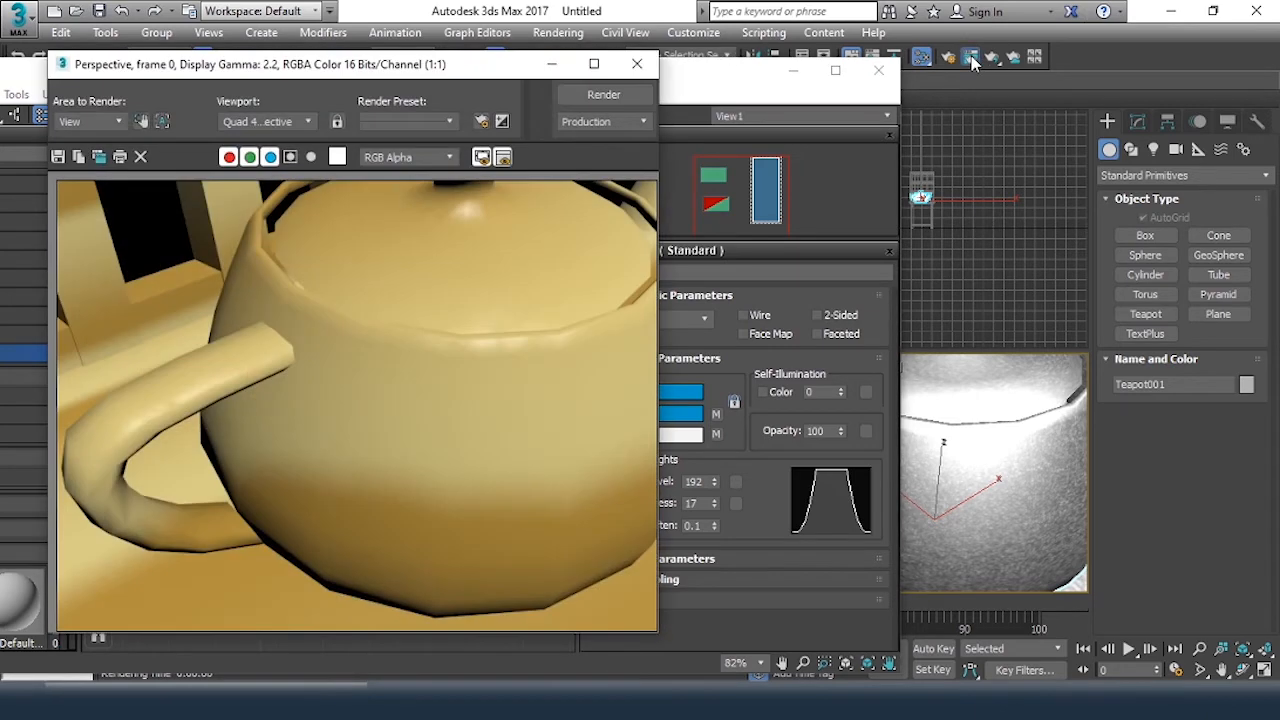
pyautogui.click(588, 97)
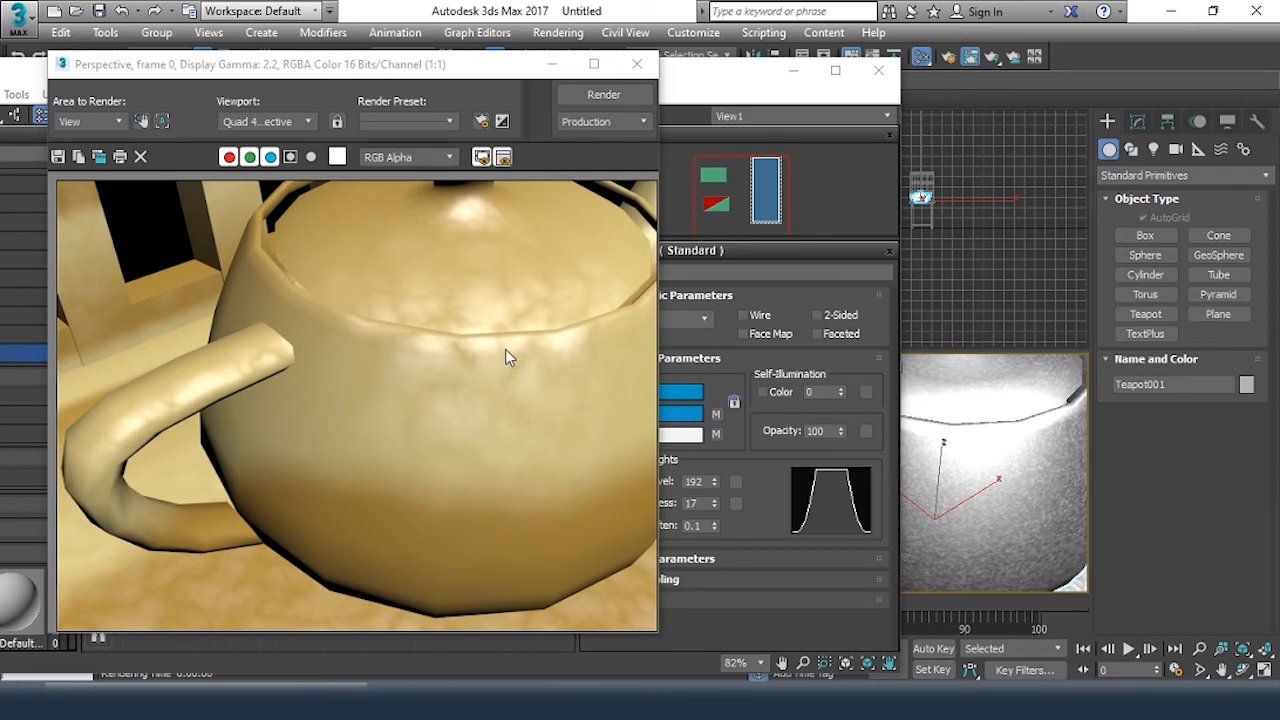
pyautogui.click(637, 64)
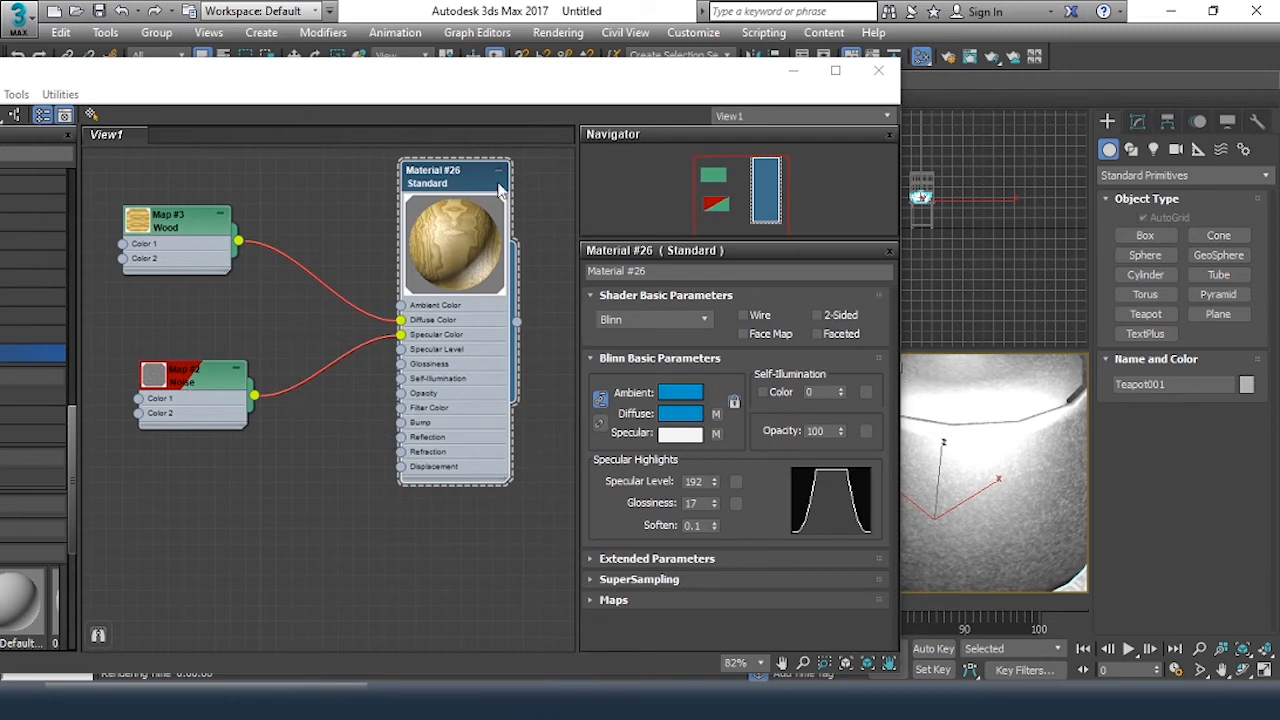
# Turn on Show Shaded Material in Viewport for Material #26, inspect the teapot and chair in the perspective view, and activate the Move tool
pyautogui.moveTo(462, 88); pyautogui.dragTo(612, 80)
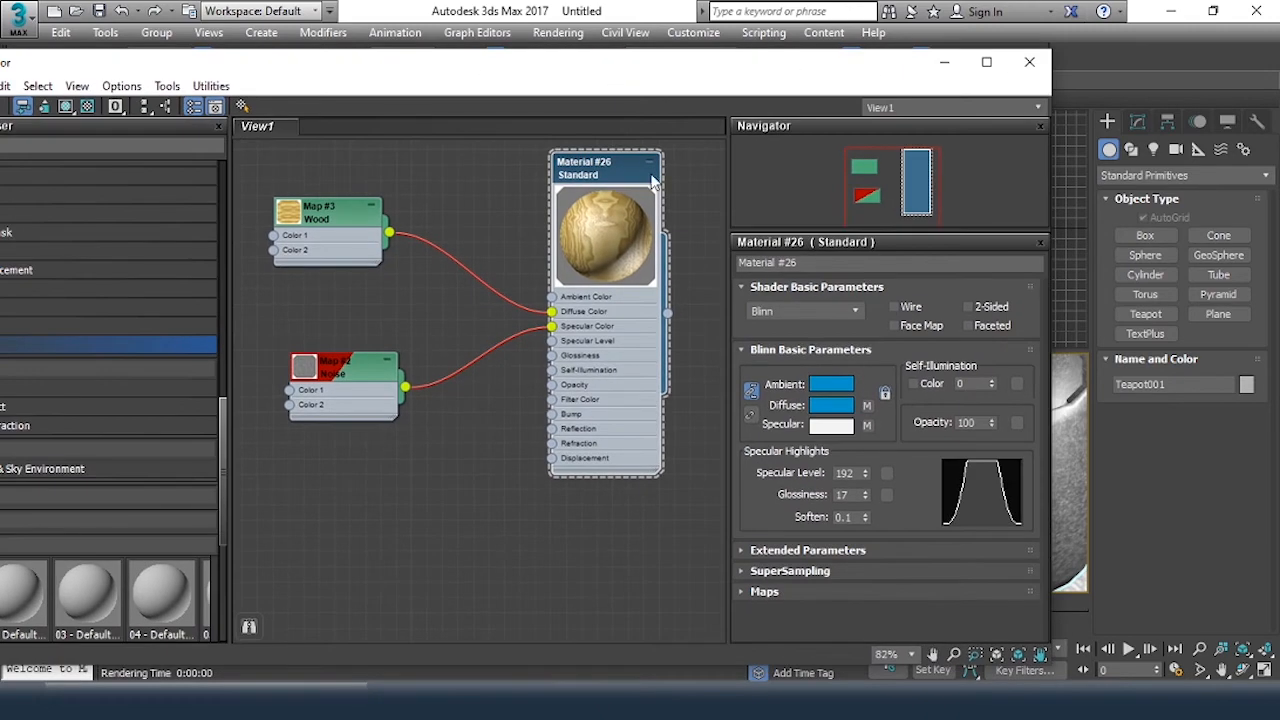
pyautogui.click(67, 107)
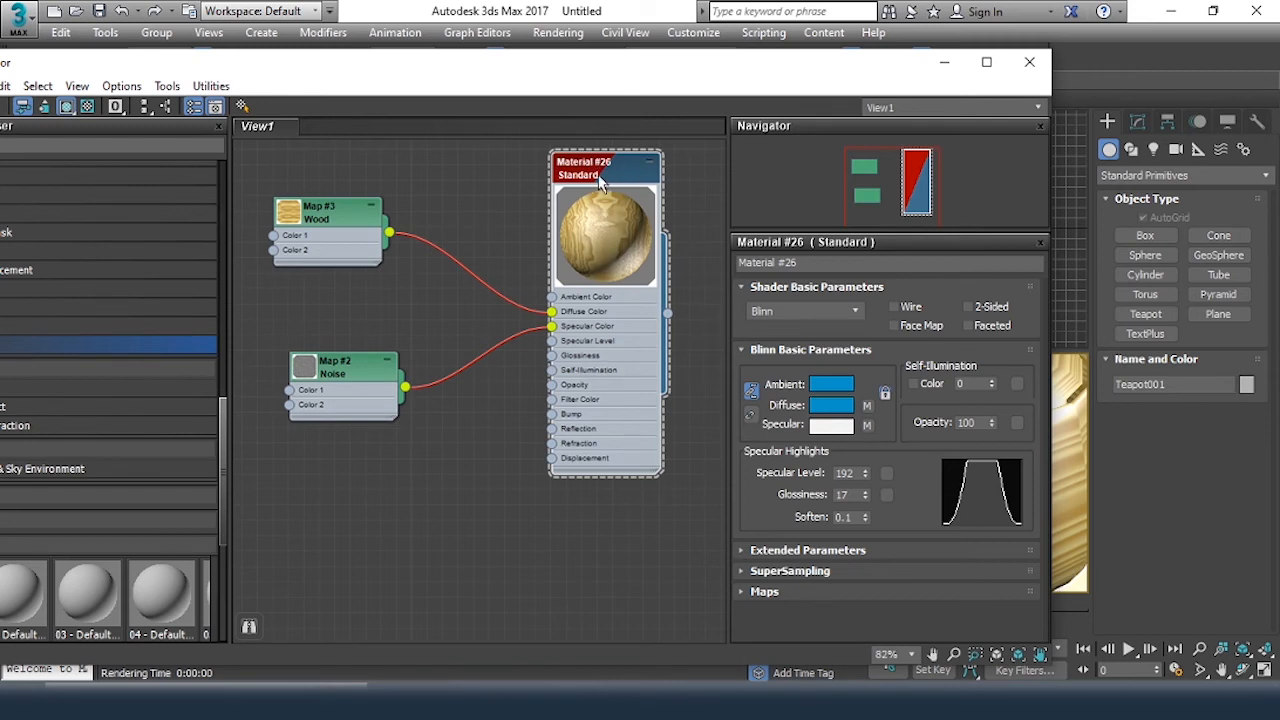
pyautogui.moveTo(813, 70); pyautogui.dragTo(577, 130)
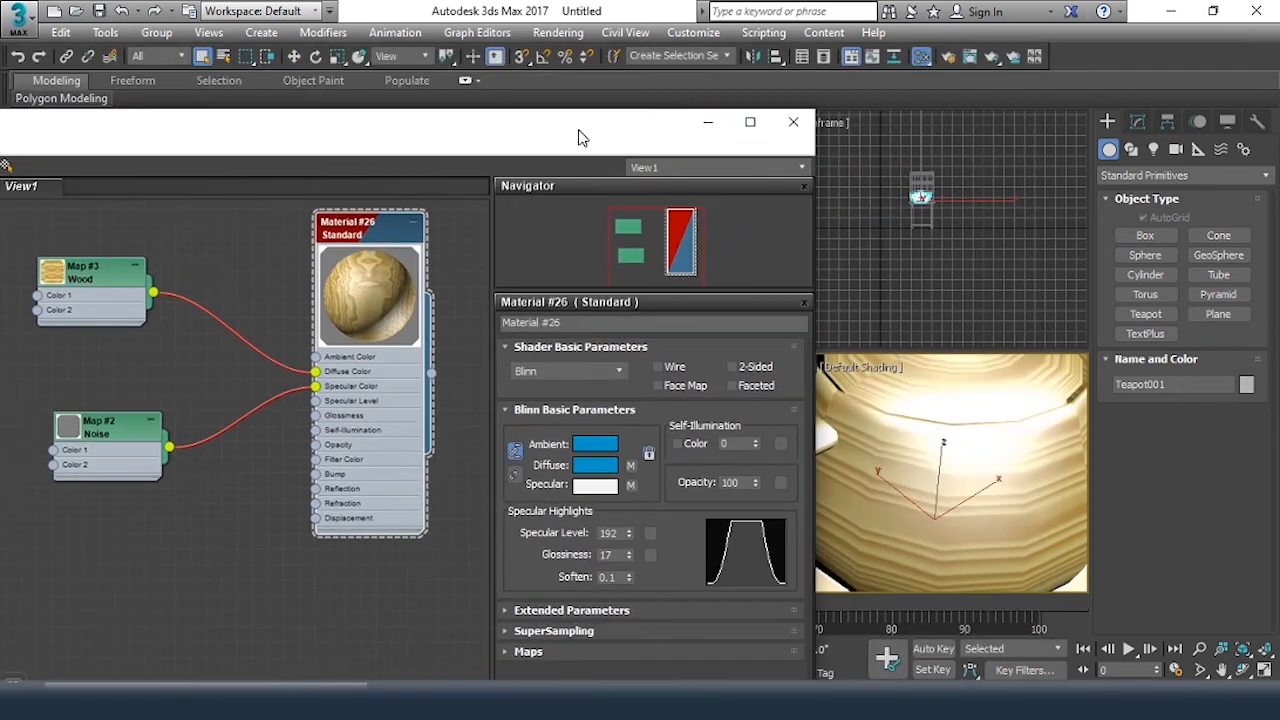
pyautogui.scroll(-3, 998, 457)
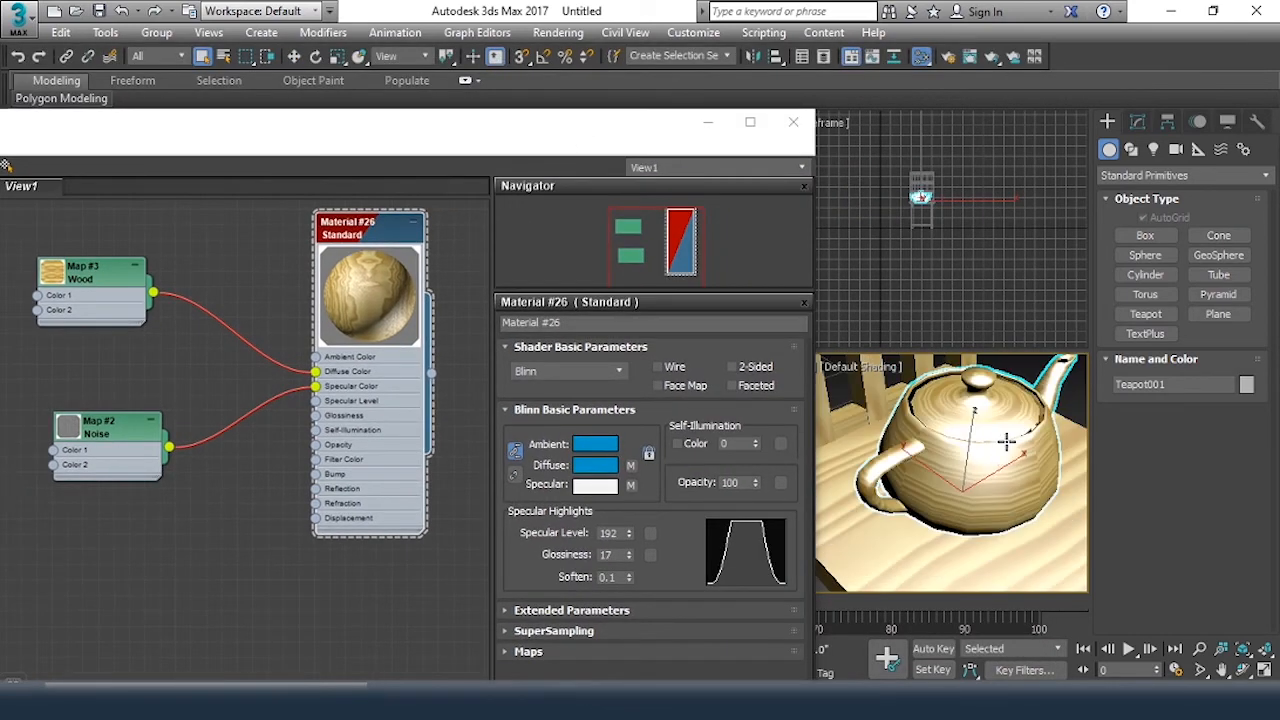
pyautogui.moveTo(1006, 443); pyautogui.dragTo(964, 489, button='middle')
pyautogui.scroll(-3, 964, 489)
pyautogui.rightClick(1047, 425)
pyautogui.click(1080, 436)
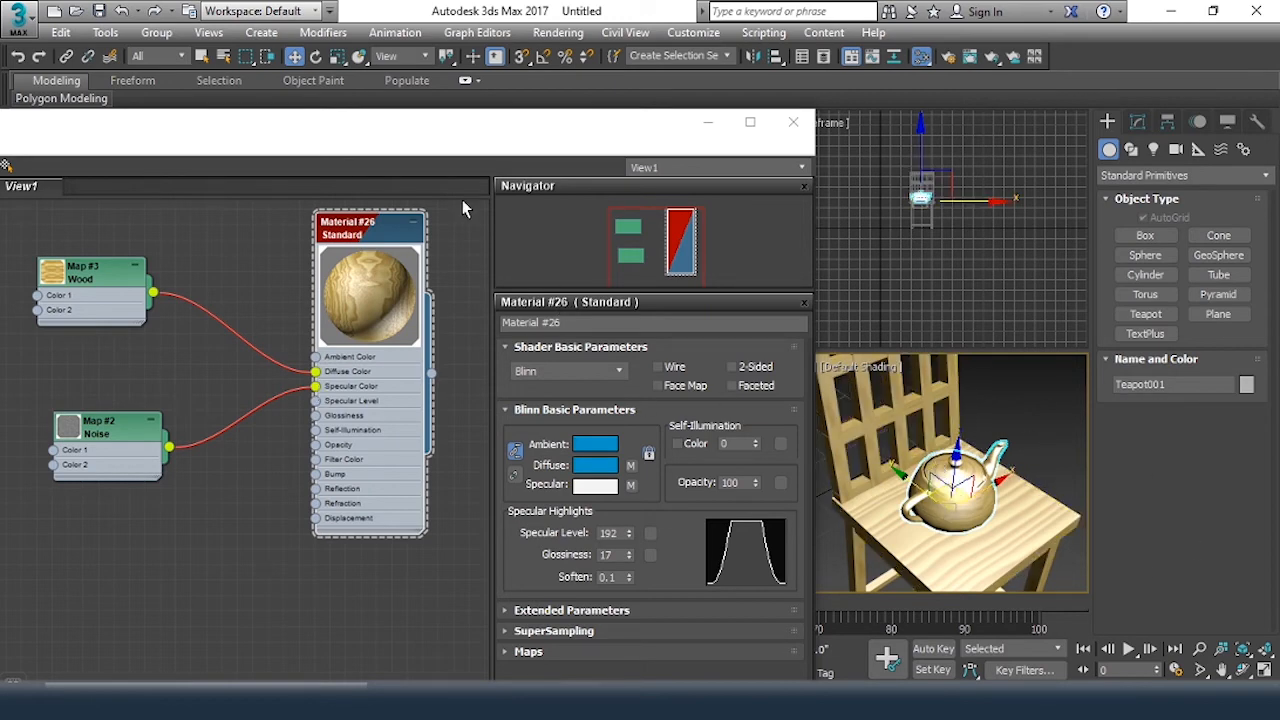
# Move the Material #26 node with its child maps, and with Move Children off reposition the material, Wood and Noise nodes individually
pyautogui.moveTo(465, 135); pyautogui.dragTo(828, 52)
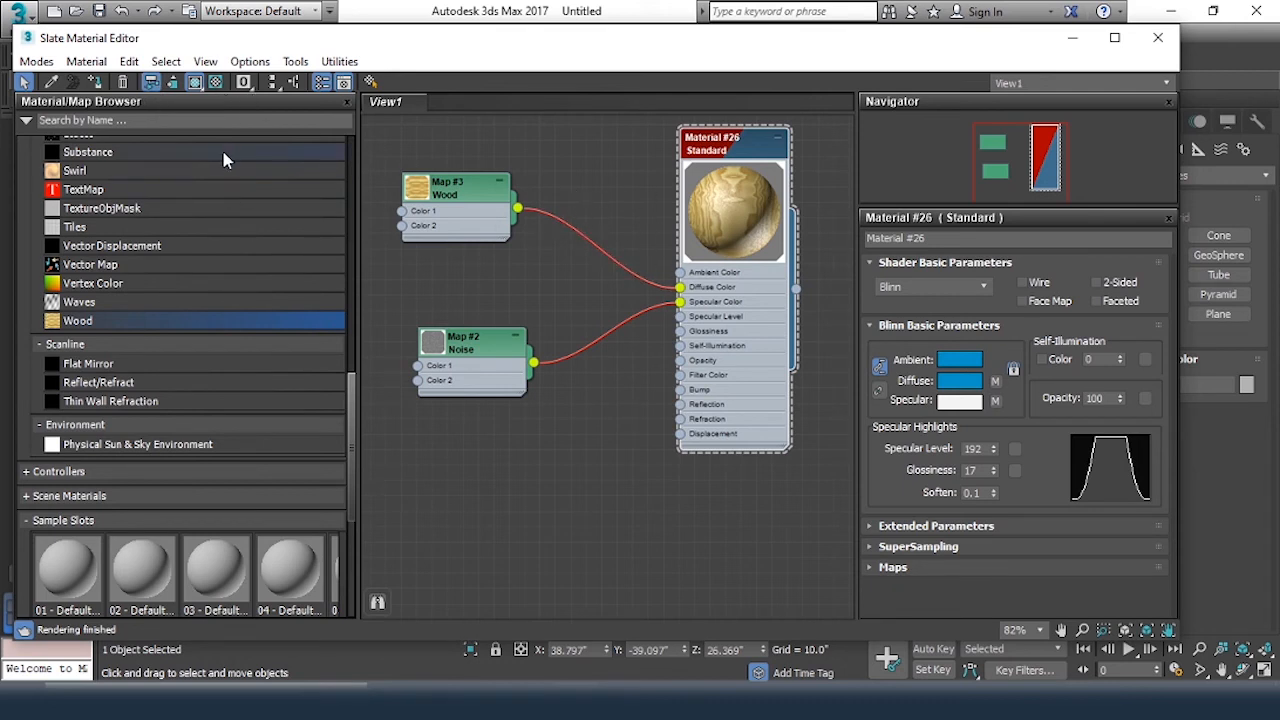
pyautogui.click(588, 169)
pyautogui.moveTo(752, 148); pyautogui.dragTo(767, 241, button='middle')
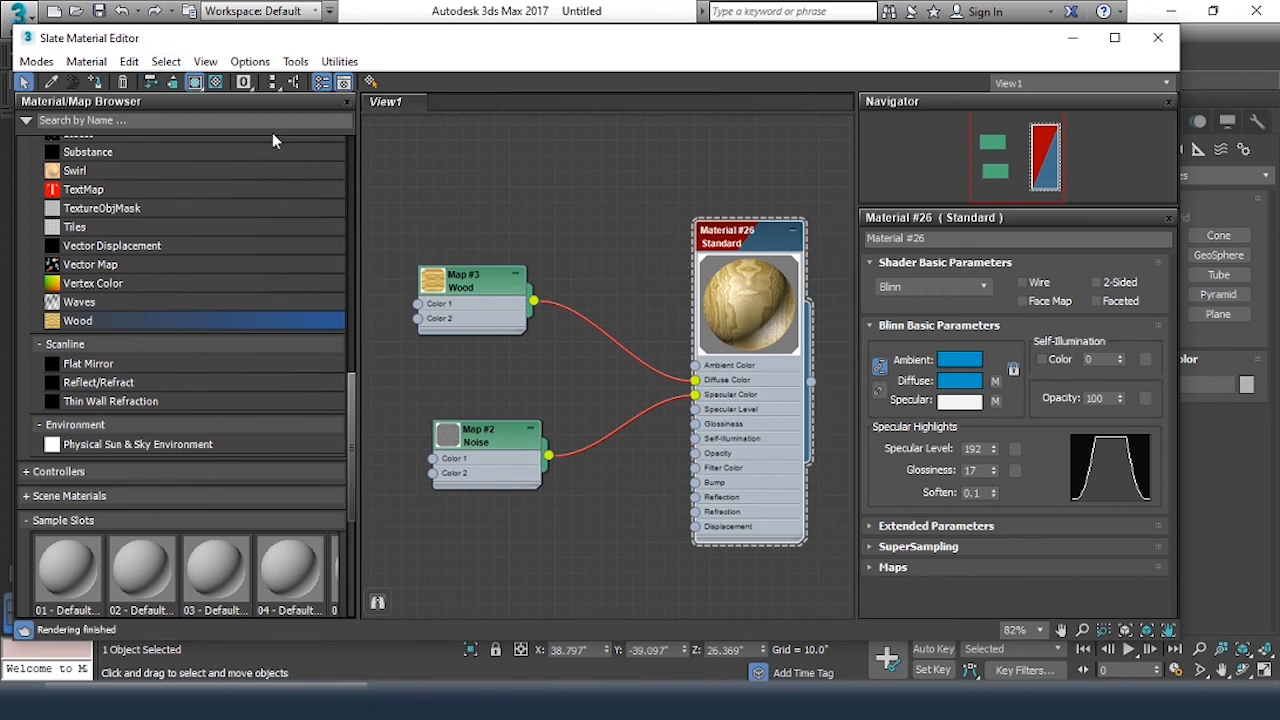
pyautogui.moveTo(771, 237); pyautogui.dragTo(734, 246)
pyautogui.moveTo(455, 262); pyautogui.dragTo(456, 229)
pyautogui.moveTo(503, 452); pyautogui.dragTo(503, 436)
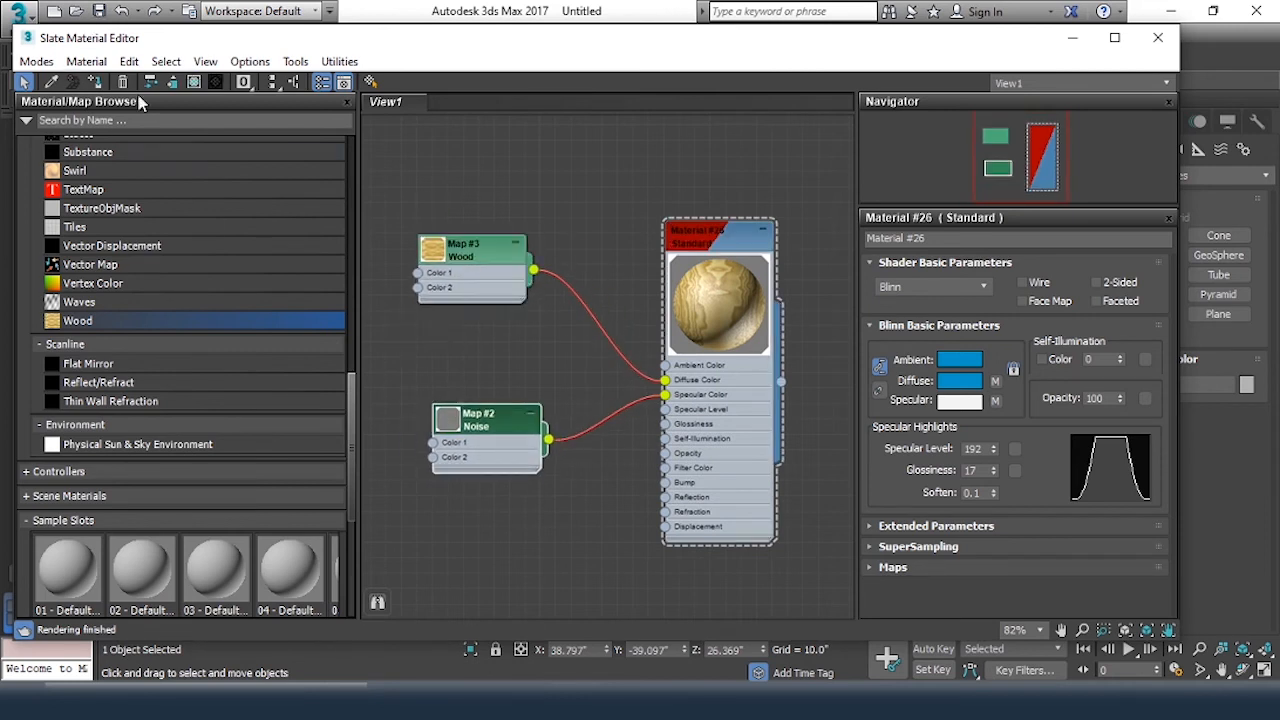
# Hide and restore the Noise node's unused nodeslots, and hide the unused nodeslots on the Material #26 node
pyautogui.click(172, 82)
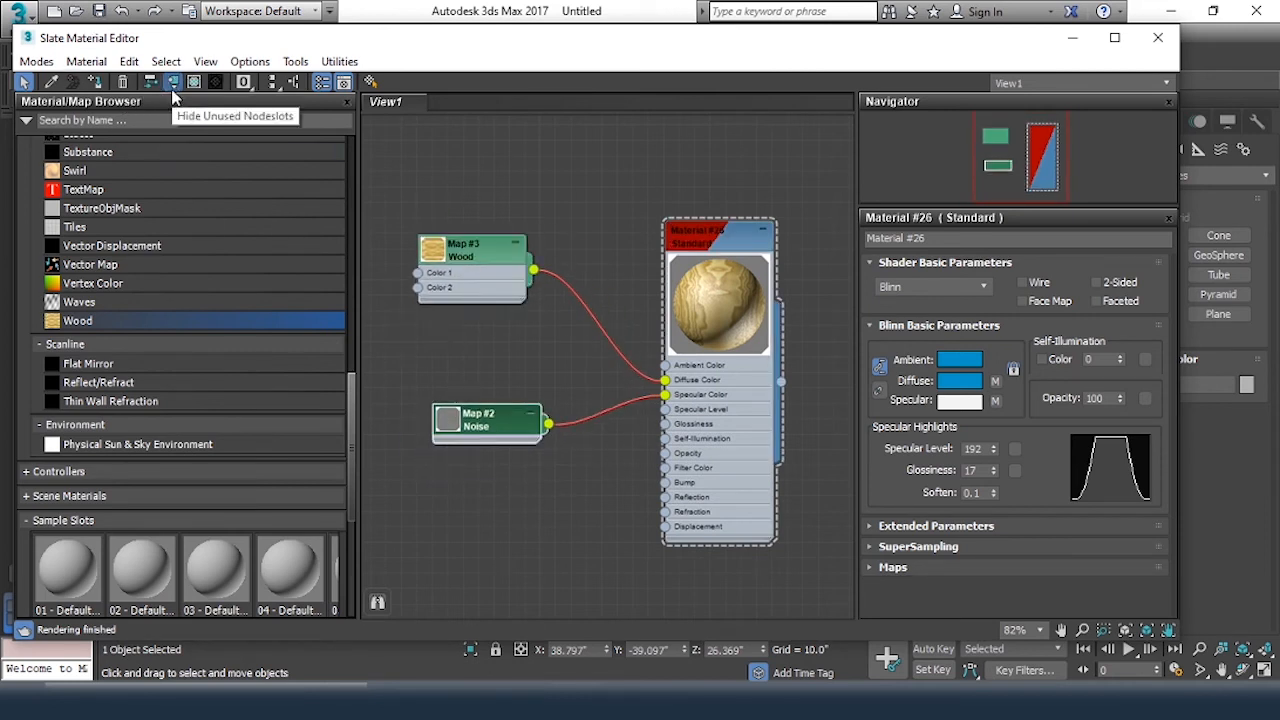
pyautogui.click(172, 84)
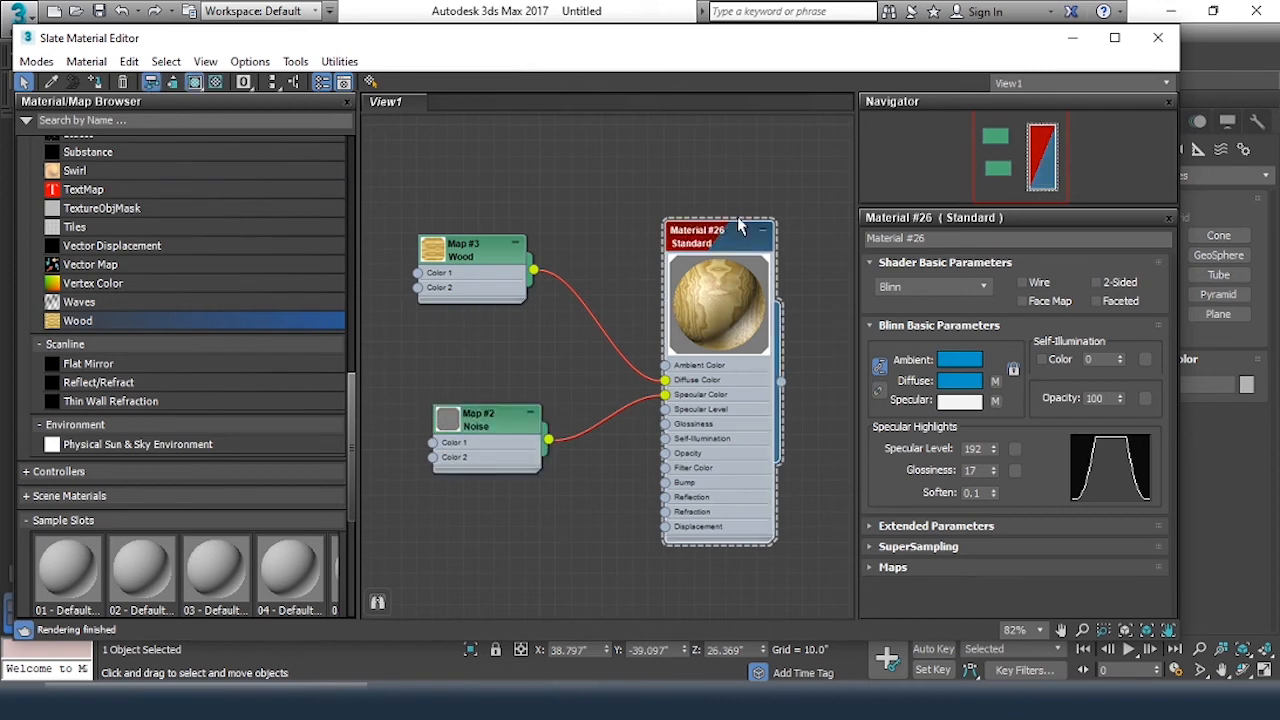
pyautogui.moveTo(738, 224); pyautogui.dragTo(736, 198, button='middle')
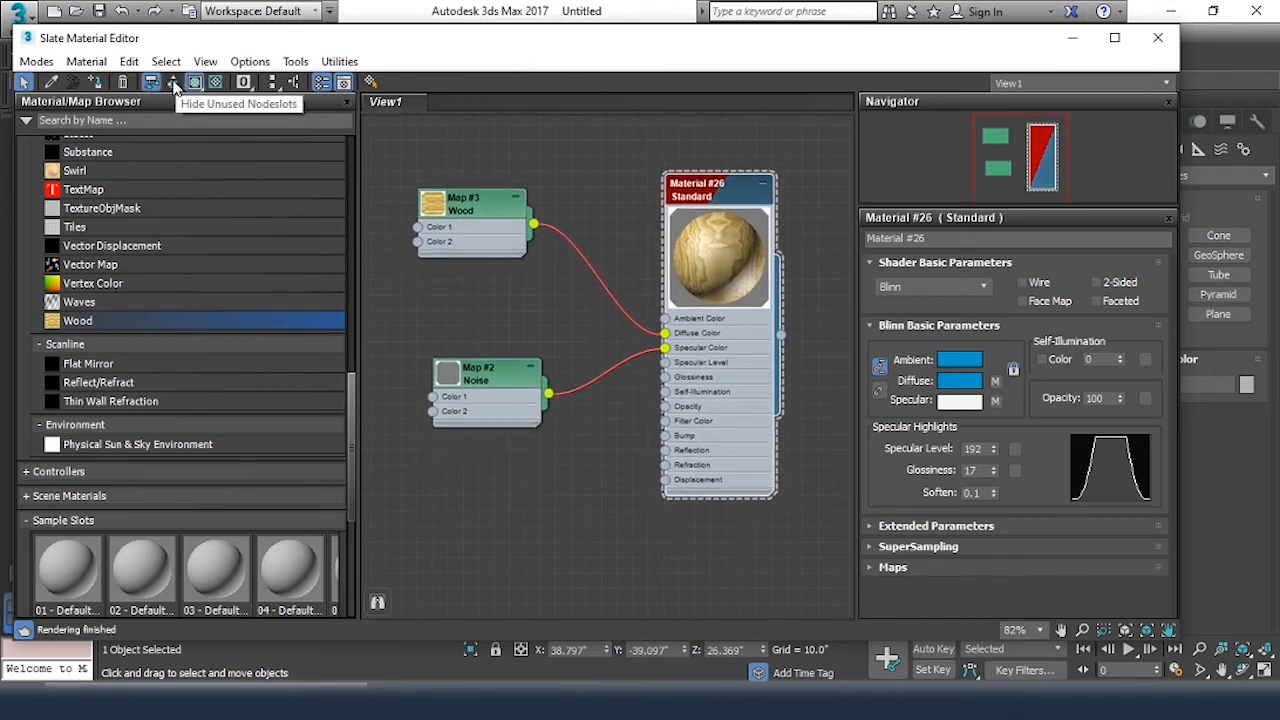
pyautogui.click(172, 82)
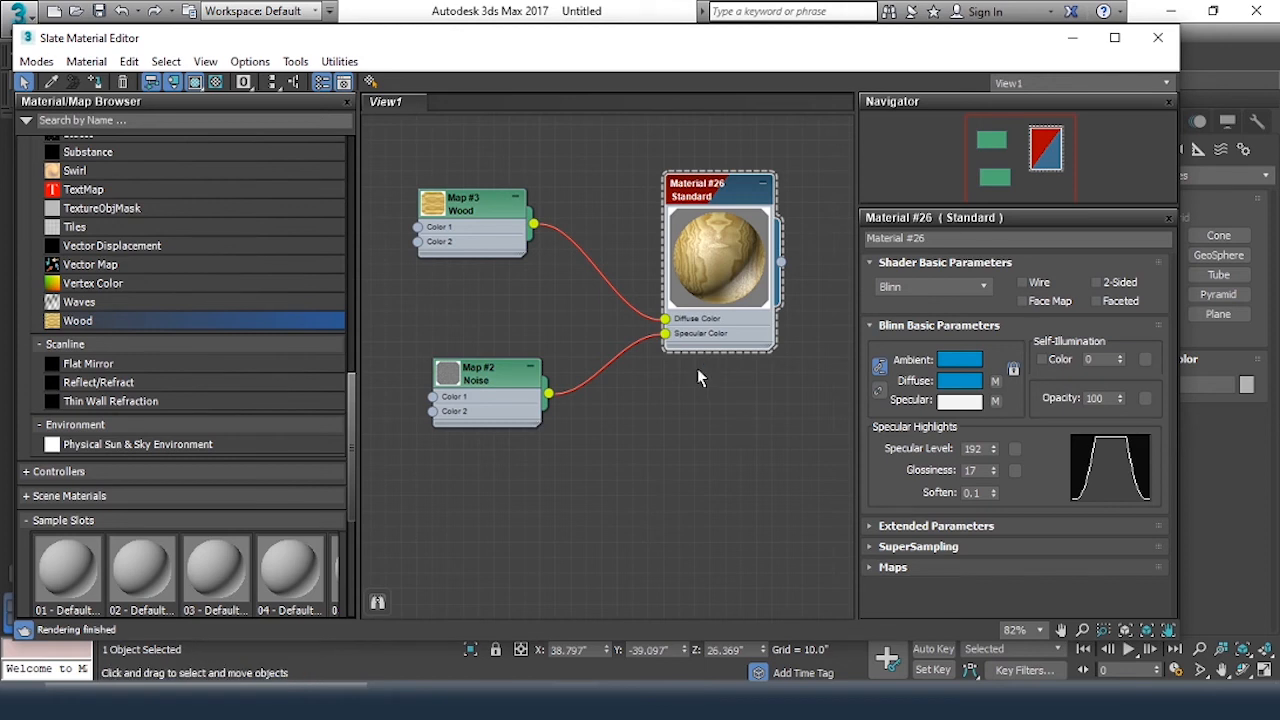
# Connect the Noise map's output to Material #26's Bump channel as well
pyautogui.moveTo(550, 396); pyautogui.dragTo(702, 446)
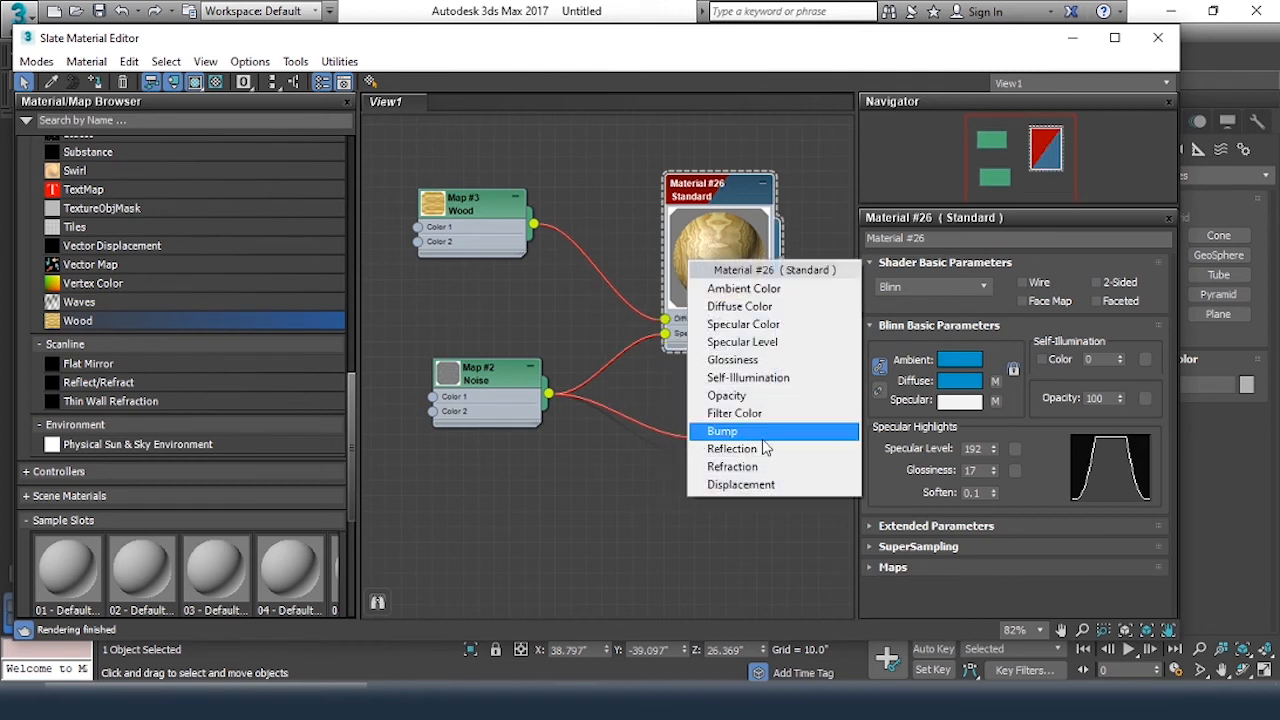
pyautogui.click(710, 433)
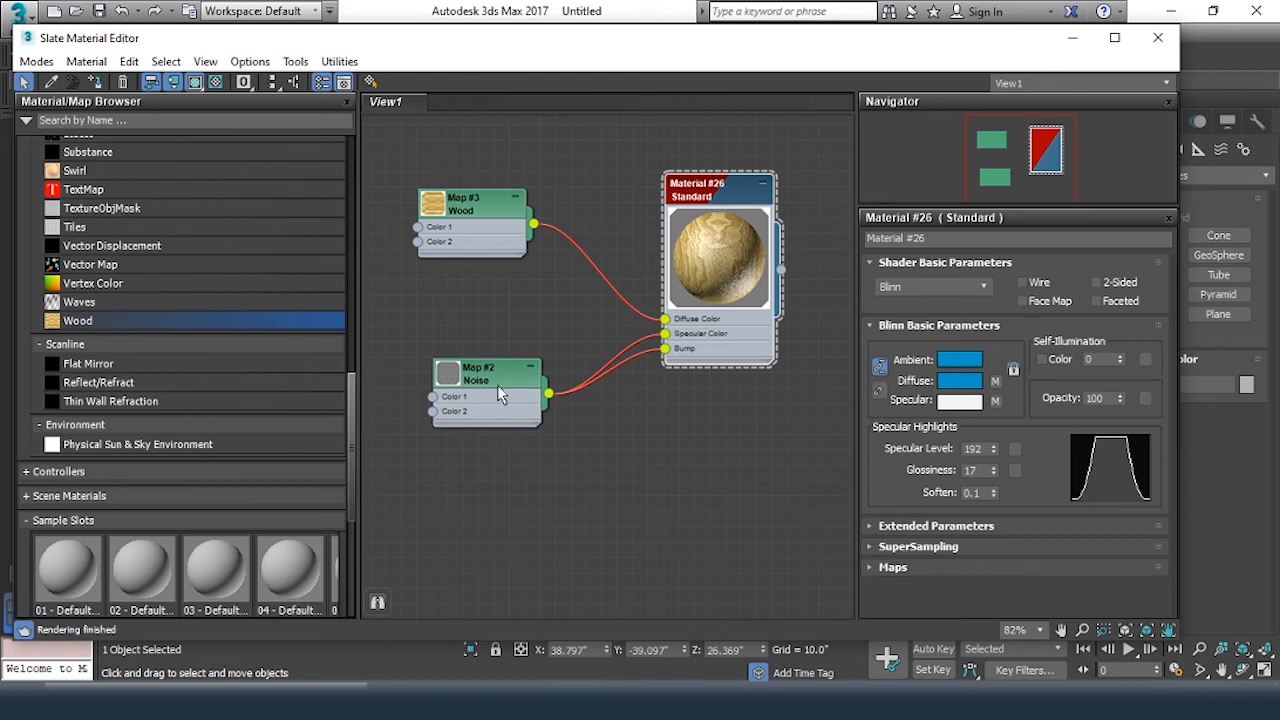
pyautogui.scroll(-4, 643, 490)
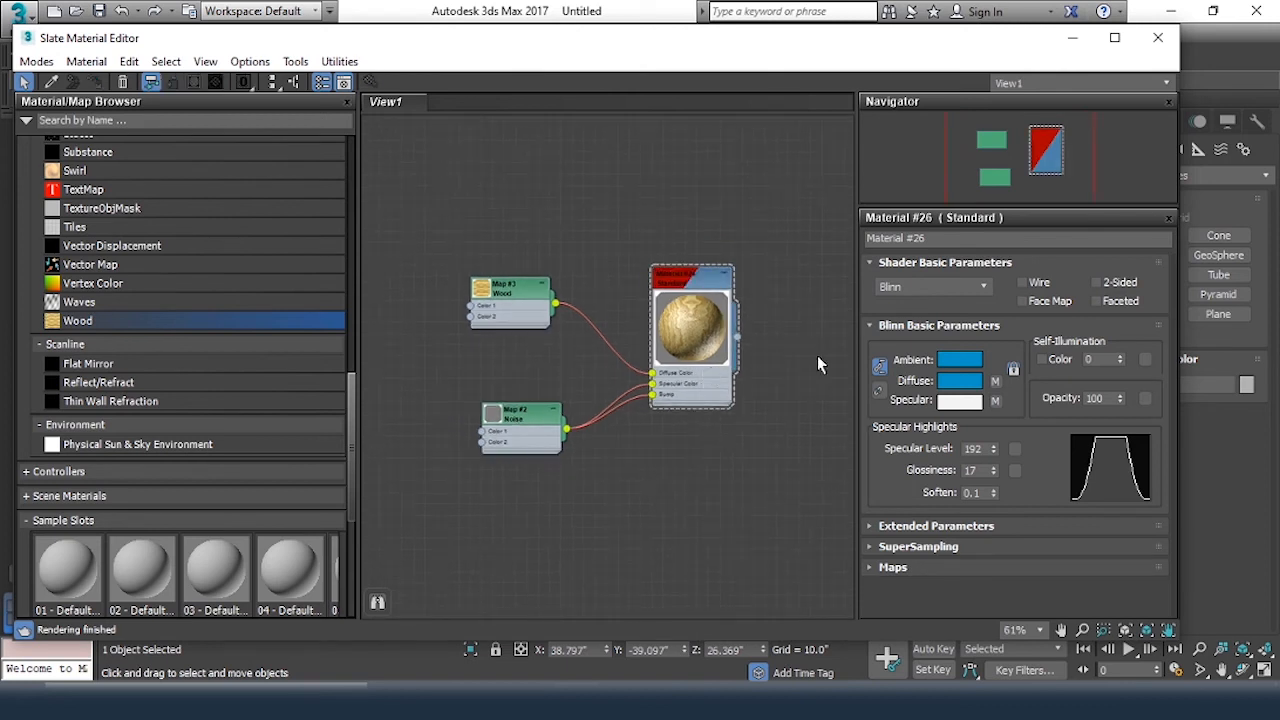
# Duplicate the Material #26 node in the view and delete the upper of the two material nodes
pyautogui.click(710, 276)
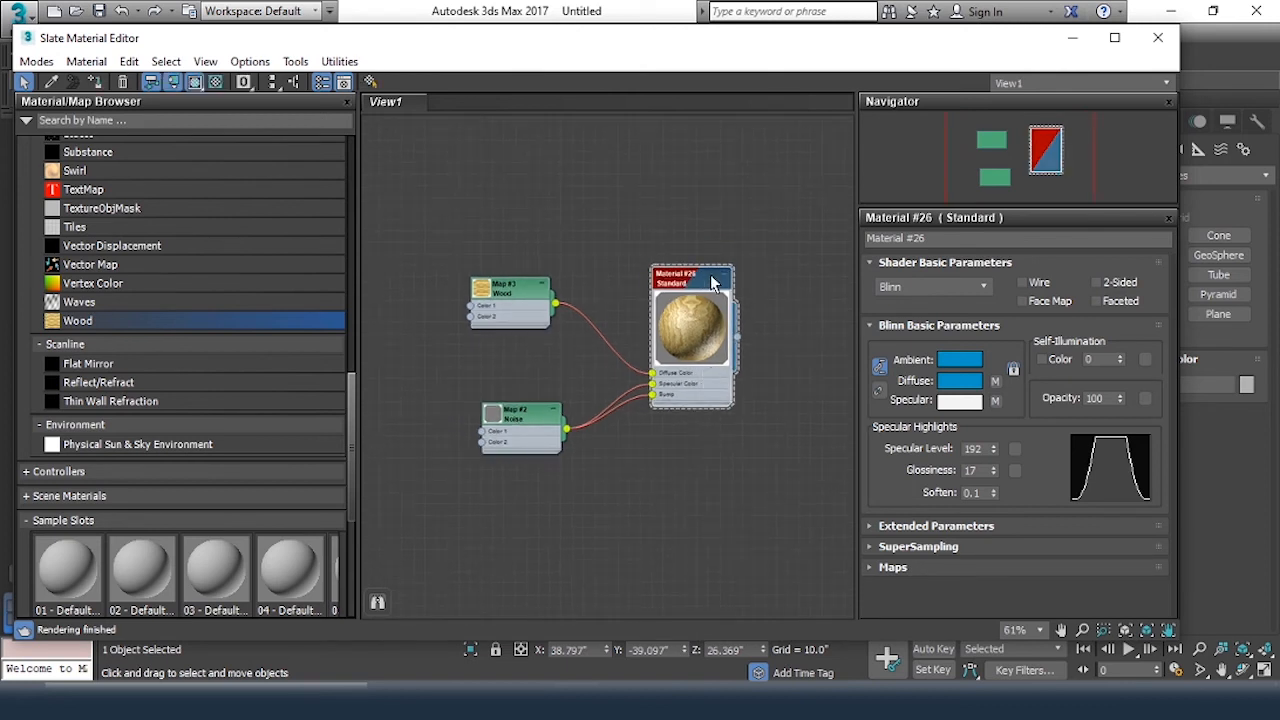
pyautogui.keyDown('shift'); pyautogui.moveTo(710, 274); pyautogui.dragTo(700, 110); pyautogui.keyUp('shift')
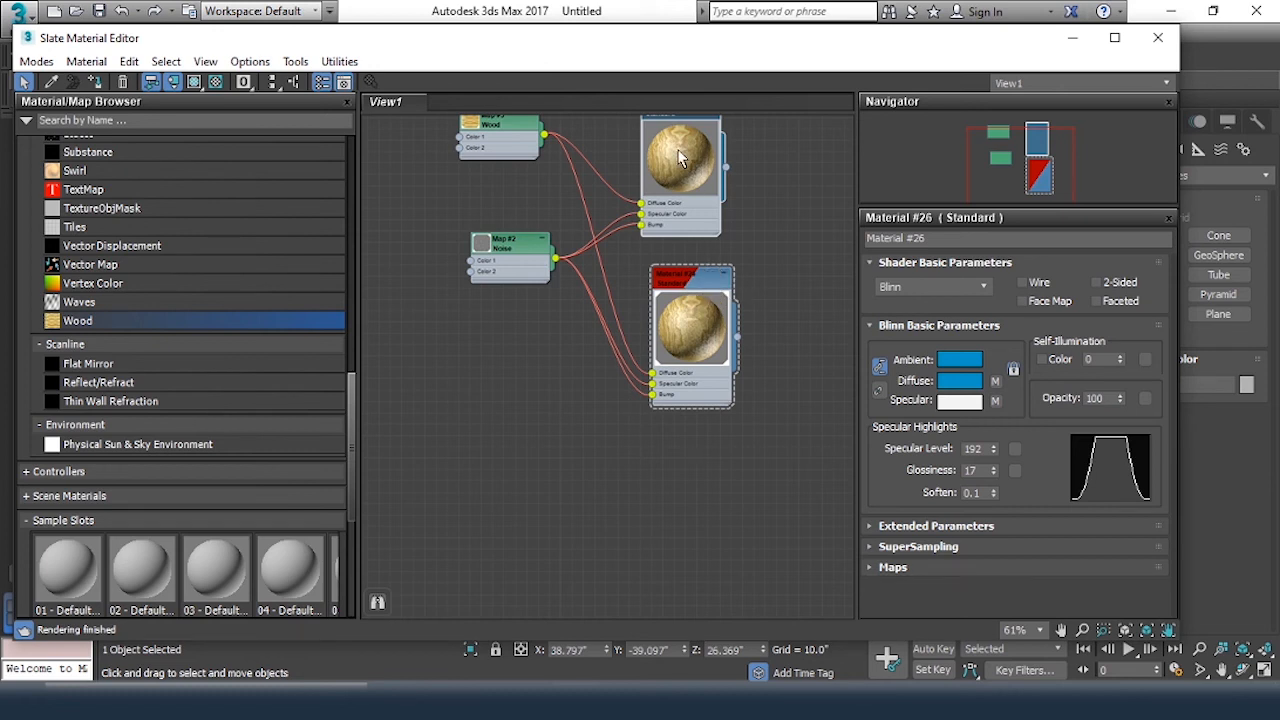
pyautogui.press('Delete')
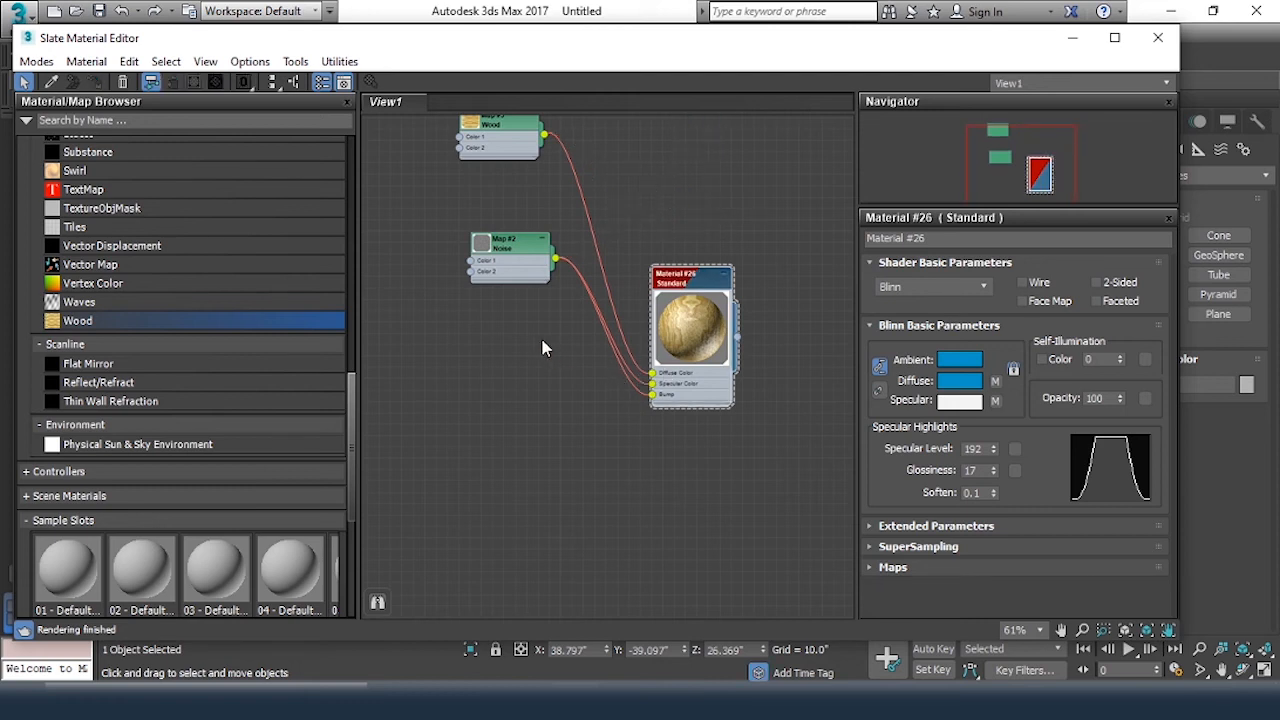
# Duplicate the Material #26 node with its Wood and Noise maps, placing the copied tree above the original
pyautogui.scroll(-3, 546, 386)
pyautogui.moveTo(572, 274); pyautogui.dragTo(571, 400, button='middle')
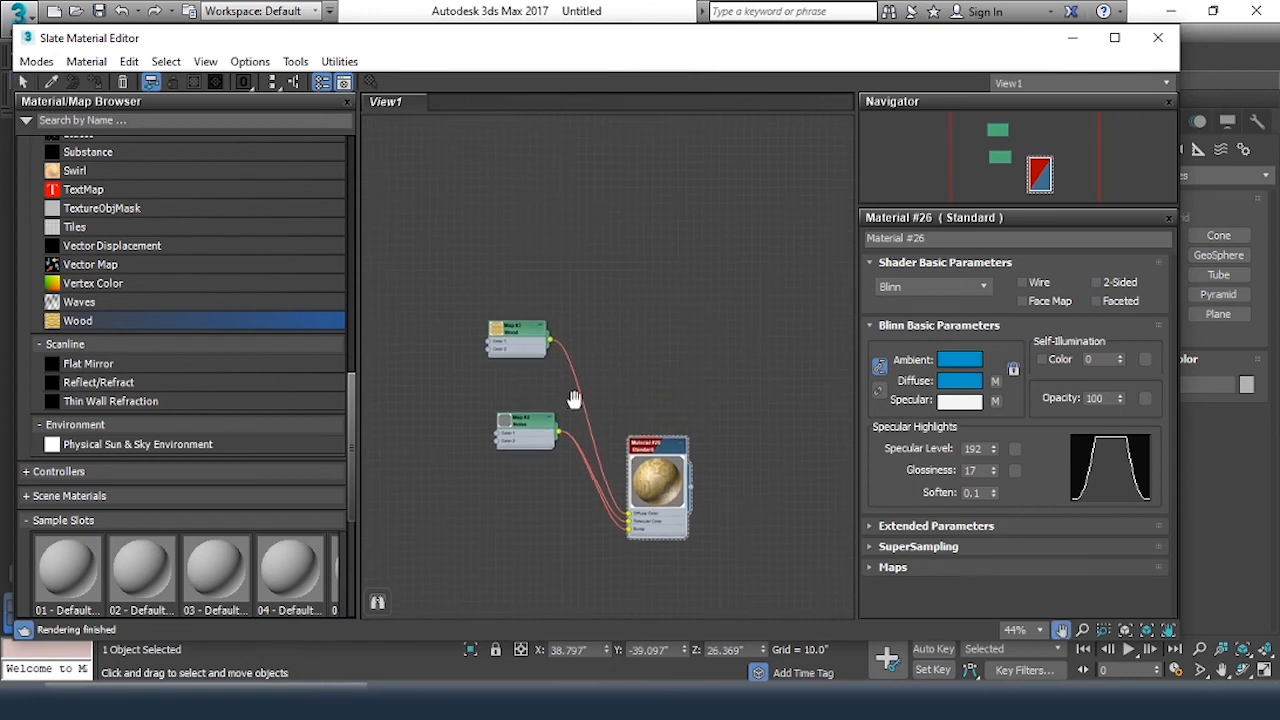
pyautogui.moveTo(433, 294); pyautogui.dragTo(762, 620)
pyautogui.moveTo(678, 444)
pyautogui.keyDown('shift'); pyautogui.mouseDown()
pyautogui.moveTo(703, 227)
pyautogui.moveTo(733, 265)
pyautogui.moveTo(684, 282)
pyautogui.mouseUp(); pyautogui.keyUp('shift')
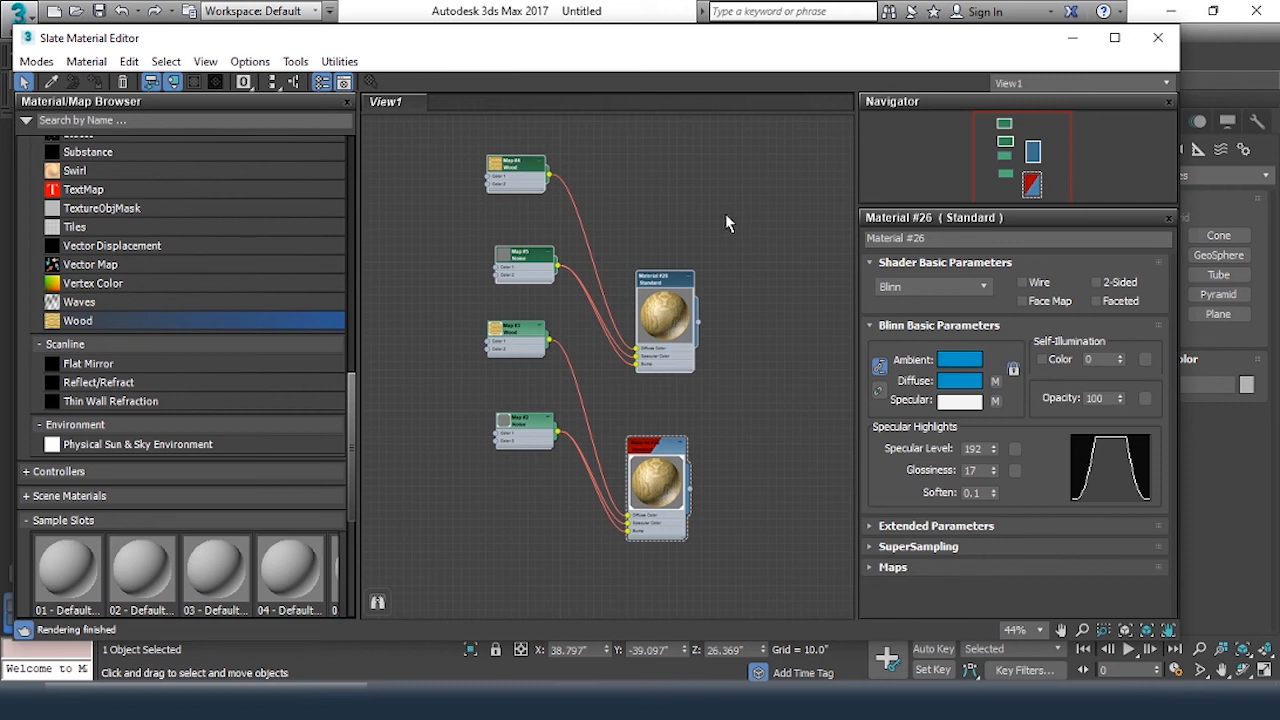
# Lay out the child Wood and Noise maps neatly beside each of the two Standard material nodes
pyautogui.click(293, 84)
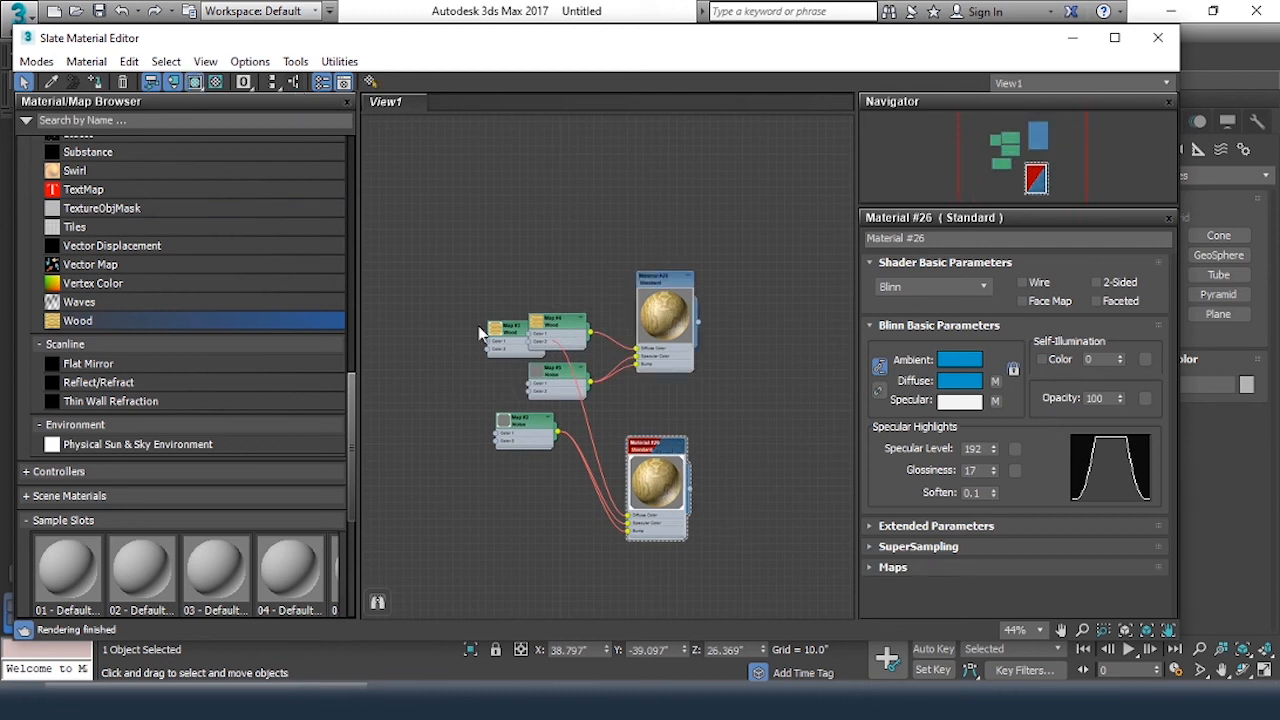
pyautogui.click(293, 86)
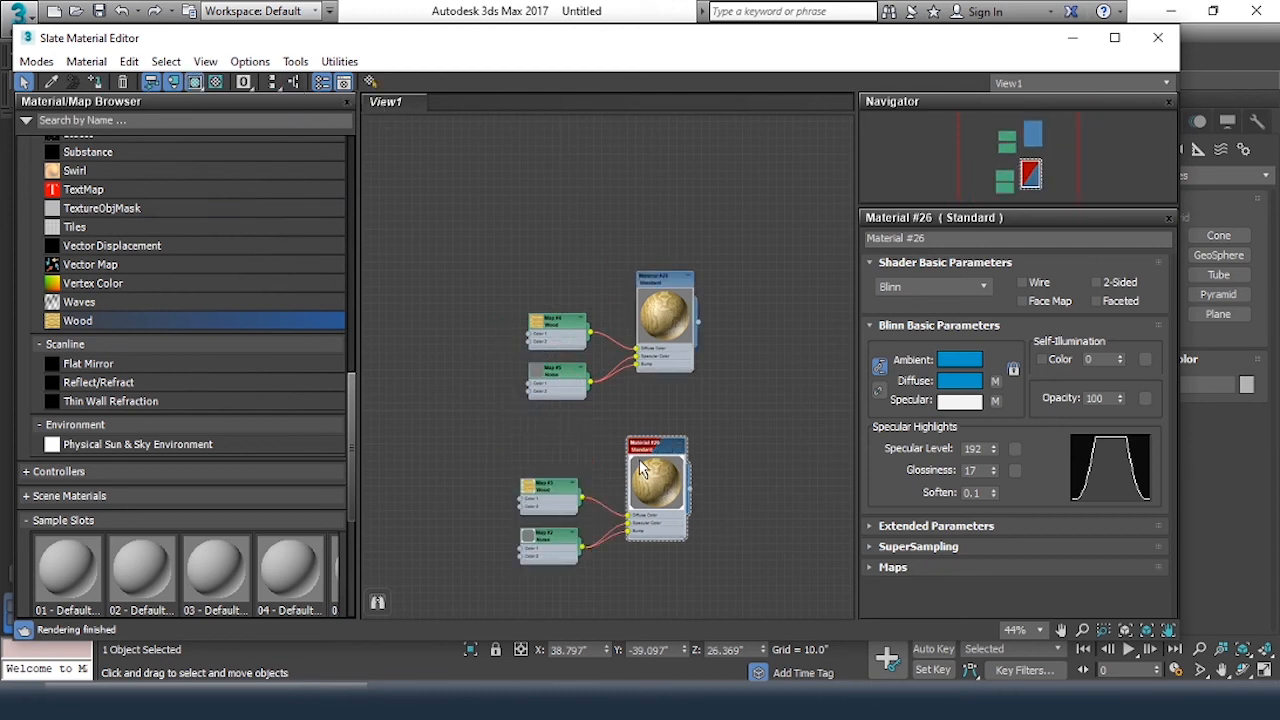
pyautogui.click(741, 433)
# Select all nodes of both material trees and lay them out vertically in the view
pyautogui.moveTo(389, 195); pyautogui.dragTo(811, 631)
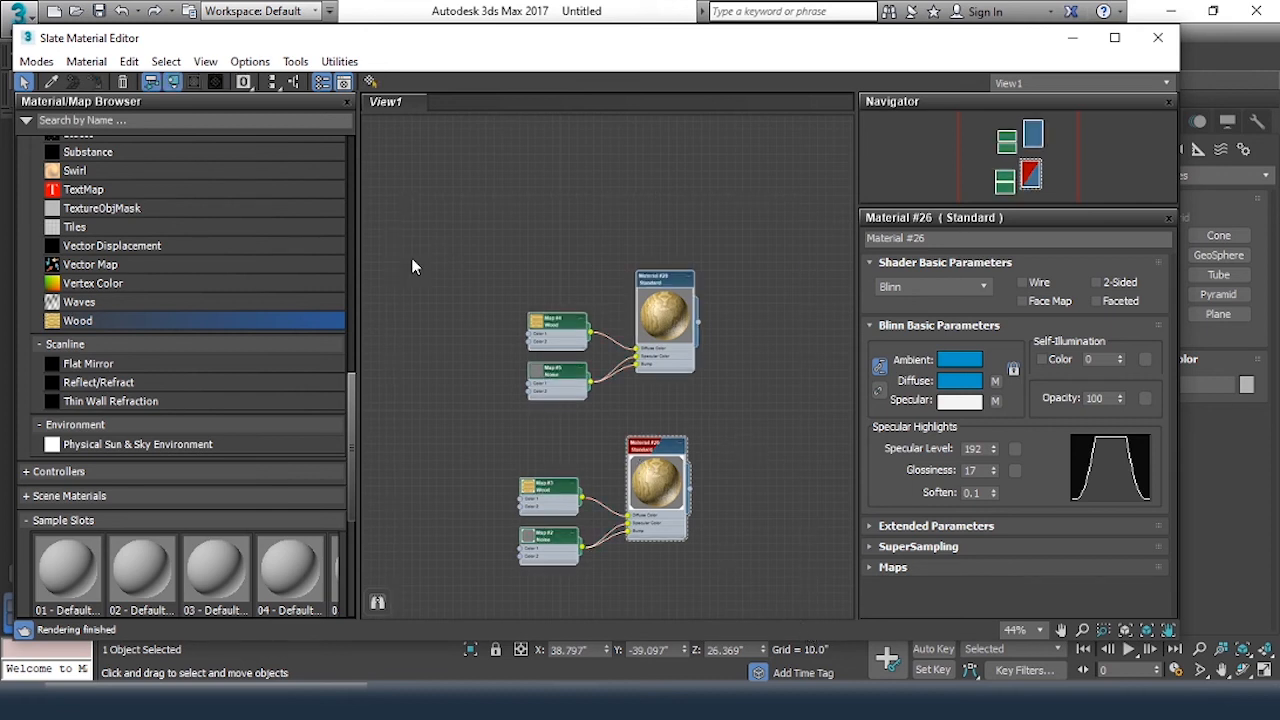
pyautogui.click(272, 82)
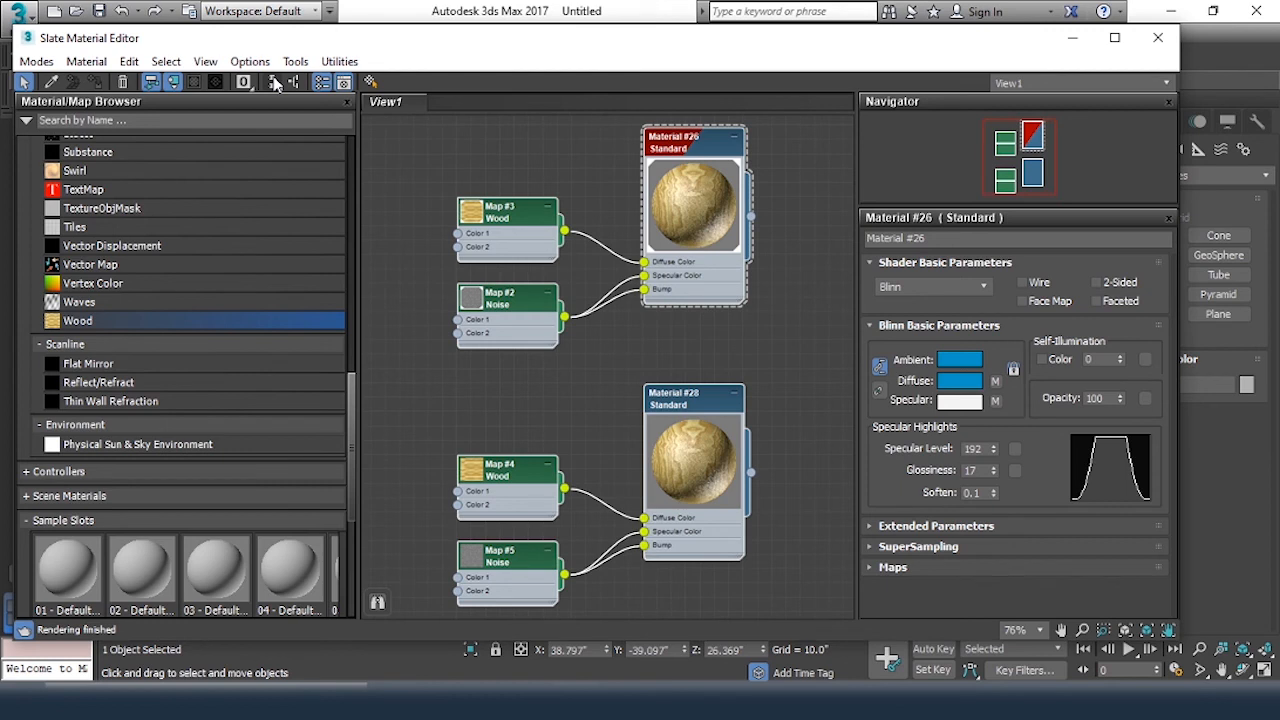
pyautogui.click(811, 336)
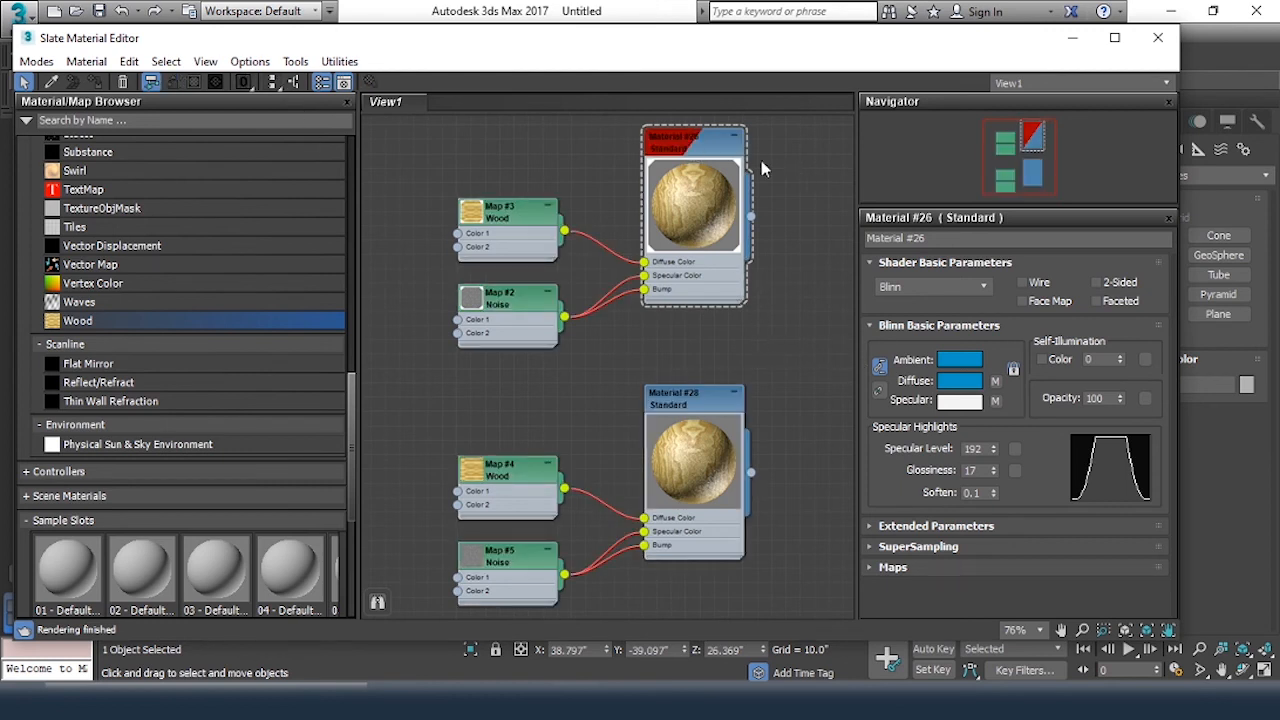
# Examine the Material #26 node close up and return to the full view of both material trees
pyautogui.click(710, 148)
pyautogui.press('z')
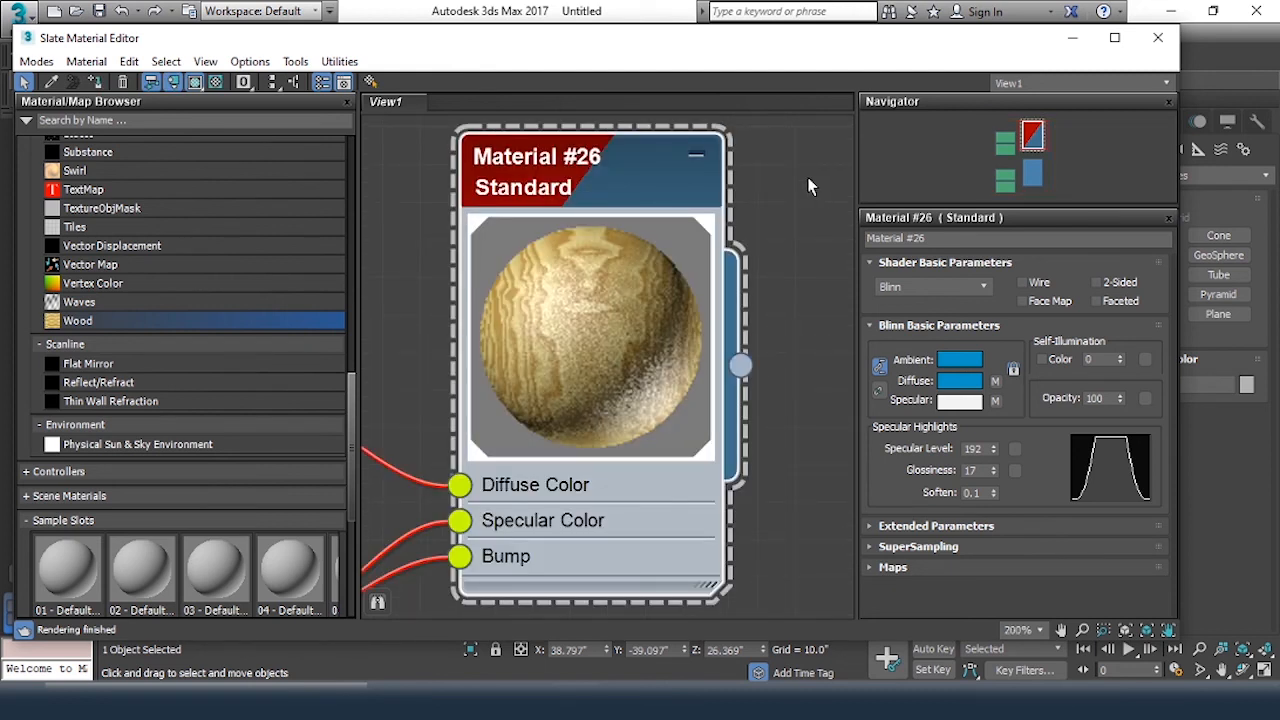
pyautogui.click(810, 187)
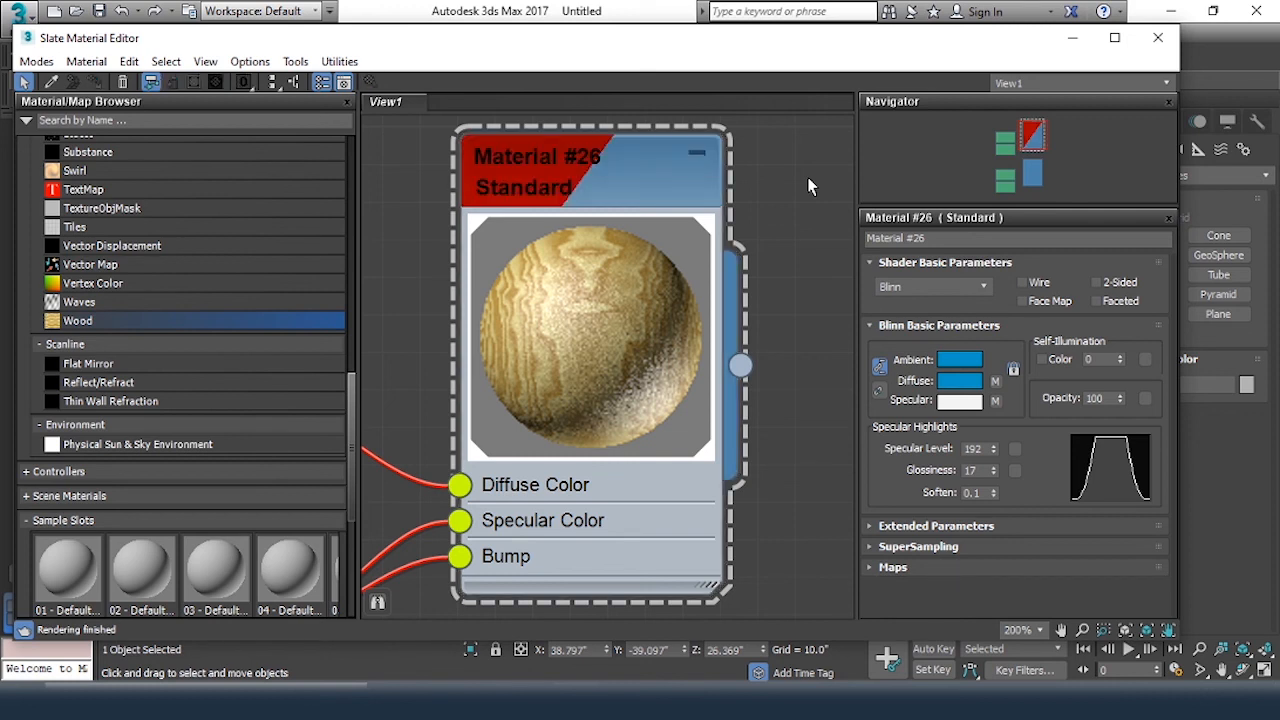
pyautogui.press('z')
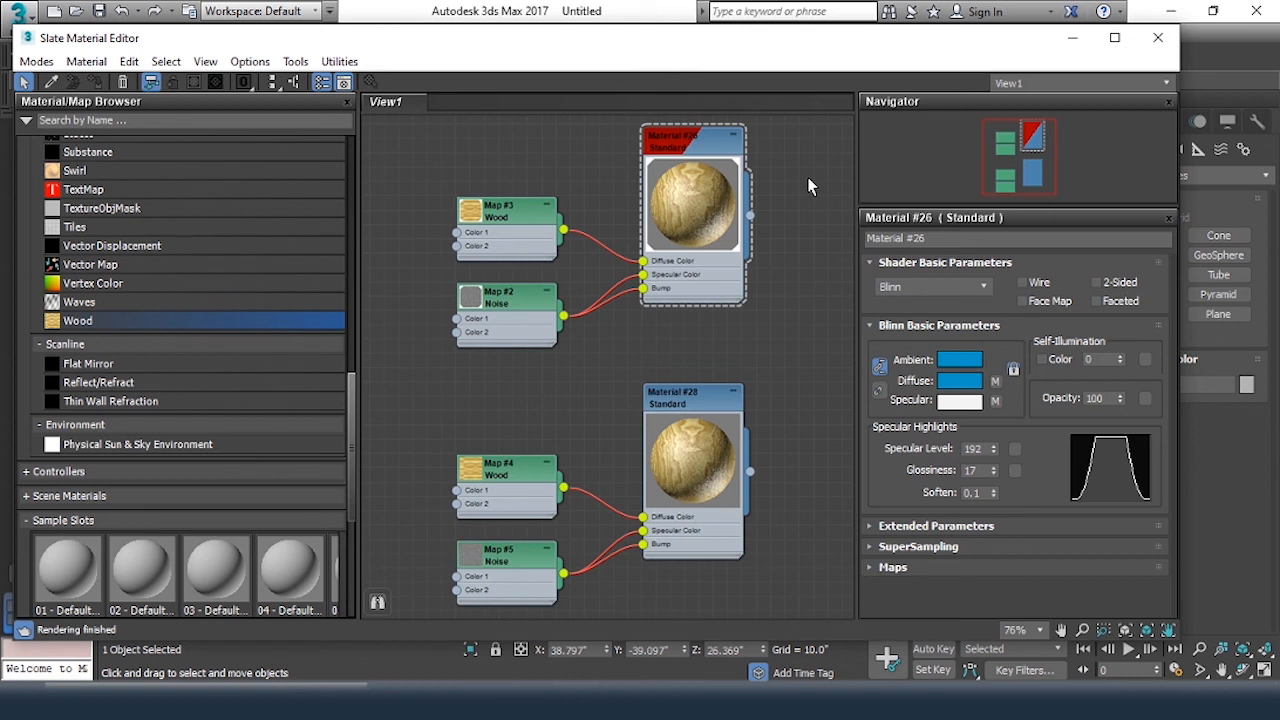
# Use Zoom Region around Material #26's Wood and Noise maps, and use Zoom Extents to fit all nodes again
pyautogui.click(1104, 630)
pyautogui.moveTo(447, 180); pyautogui.dragTo(581, 351)
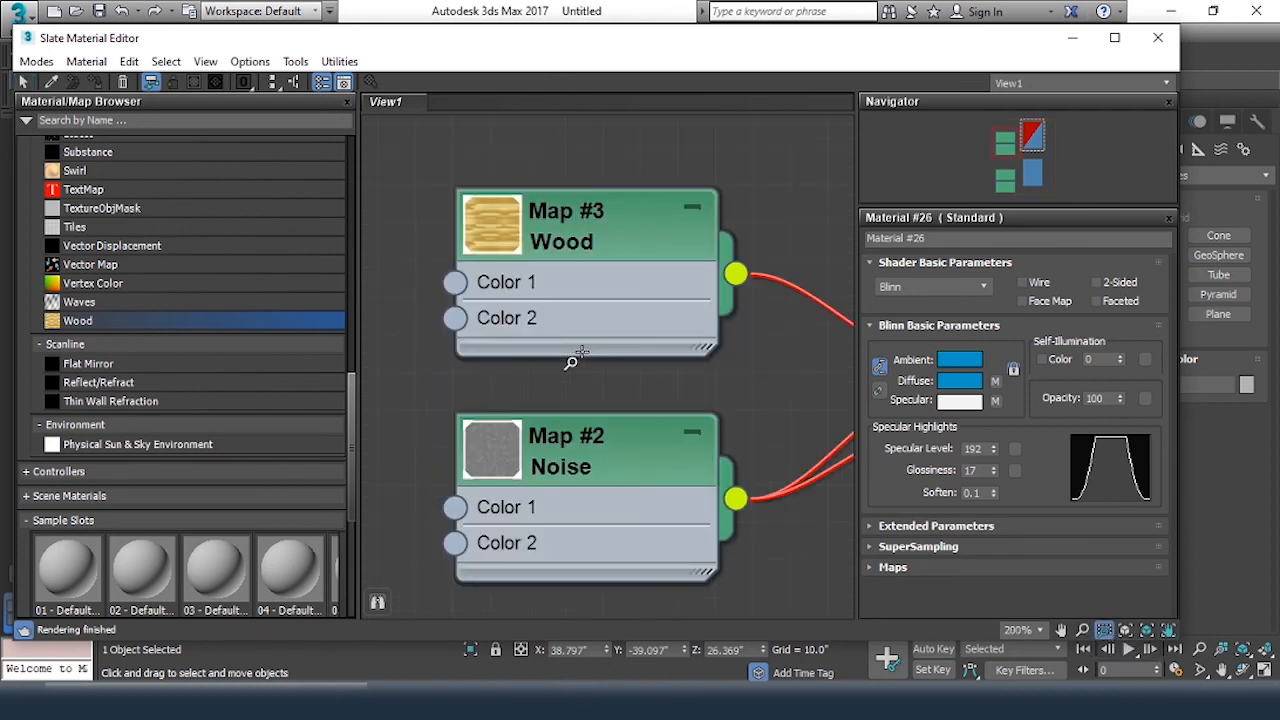
pyautogui.click(1126, 633)
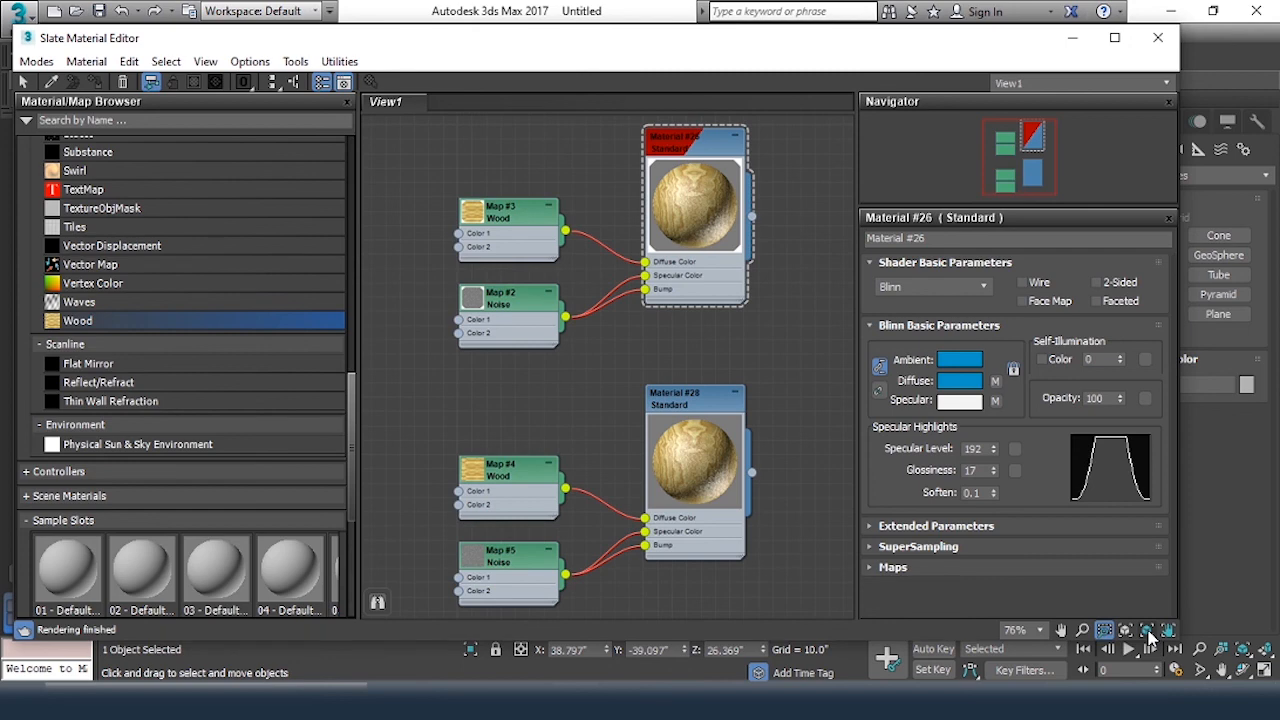
# Leave Zoom Region, select the Material #26 node and use Zoom Extents Selected to fit it in the view
pyautogui.rightClick(709, 267)
pyautogui.click(638, 329)
pyautogui.click(655, 328)
pyautogui.rightClick(690, 360)
pyautogui.click(751, 219)
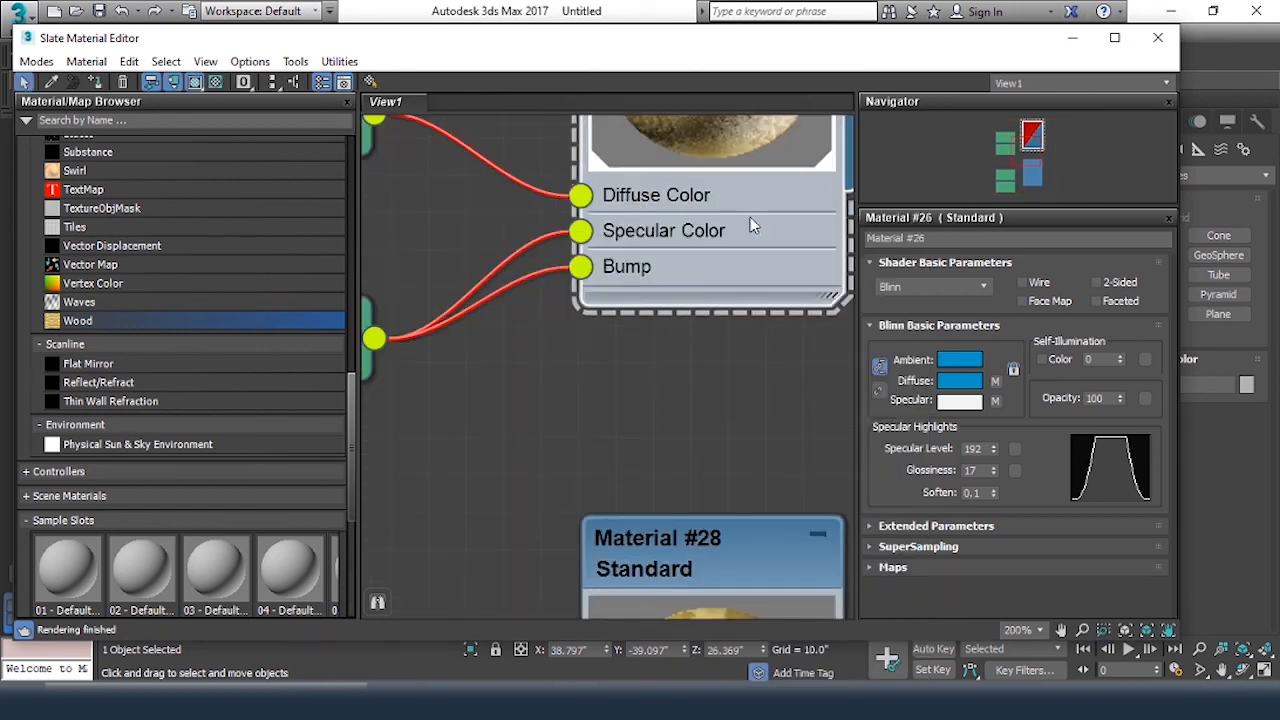
pyautogui.click(1147, 630)
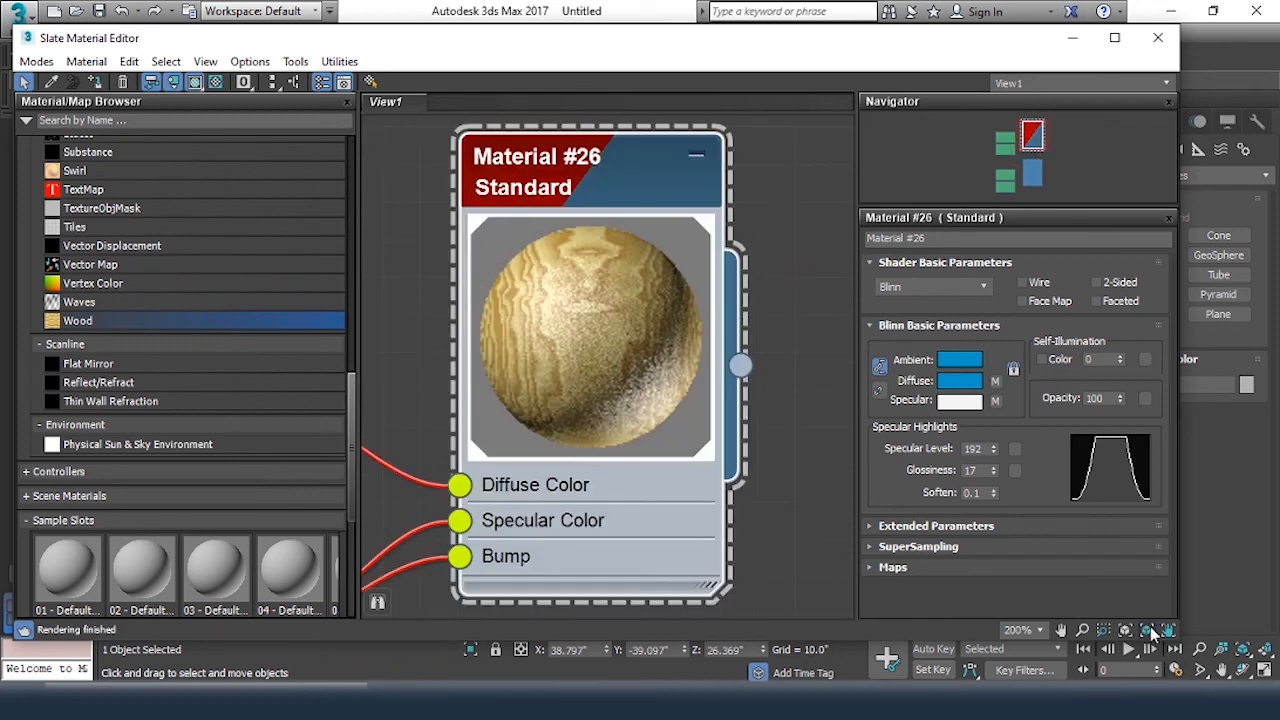
# Move the Material #26 node with its child maps slightly up and to the right, away from the Material #28 tree
pyautogui.moveTo(554, 365); pyautogui.dragTo(592, 290, button='middle')
pyautogui.moveTo(592, 290); pyautogui.dragTo(639, 352)
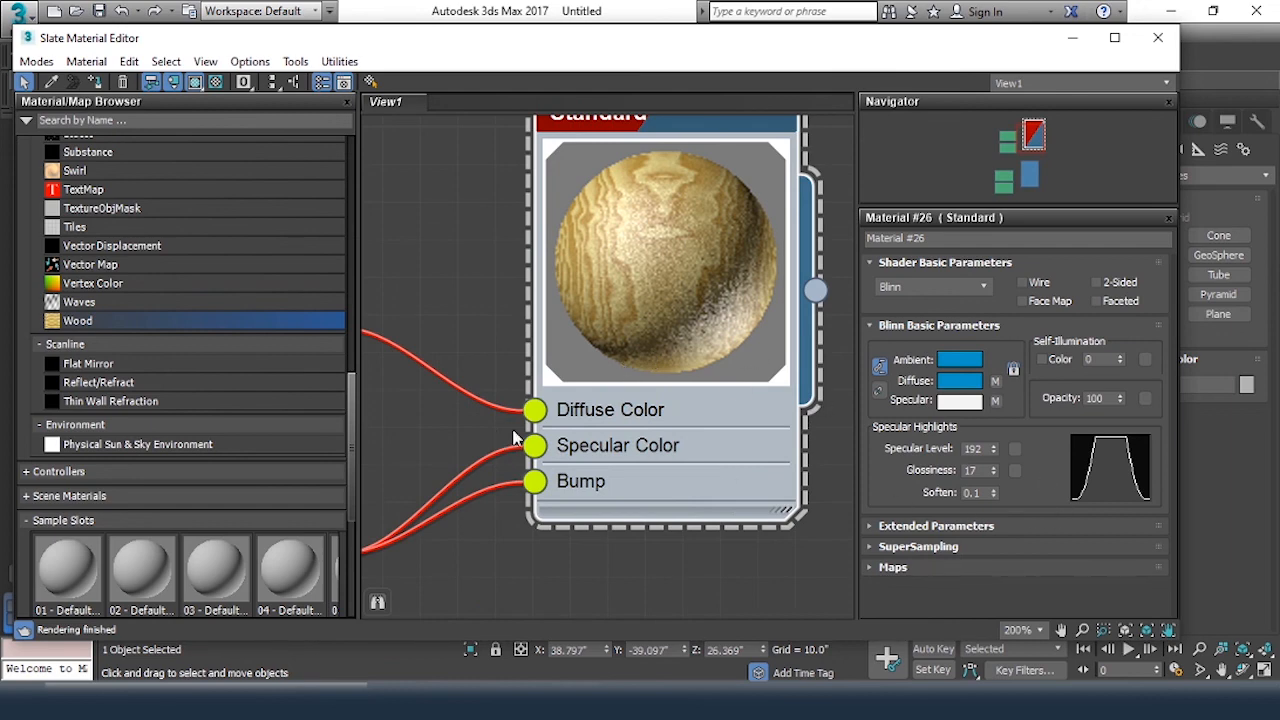
pyautogui.moveTo(448, 322); pyautogui.dragTo(586, 291, button='middle')
pyautogui.scroll(-2, 503, 365)
pyautogui.scroll(-4, 503, 374)
pyautogui.scroll(-8, 579, 288)
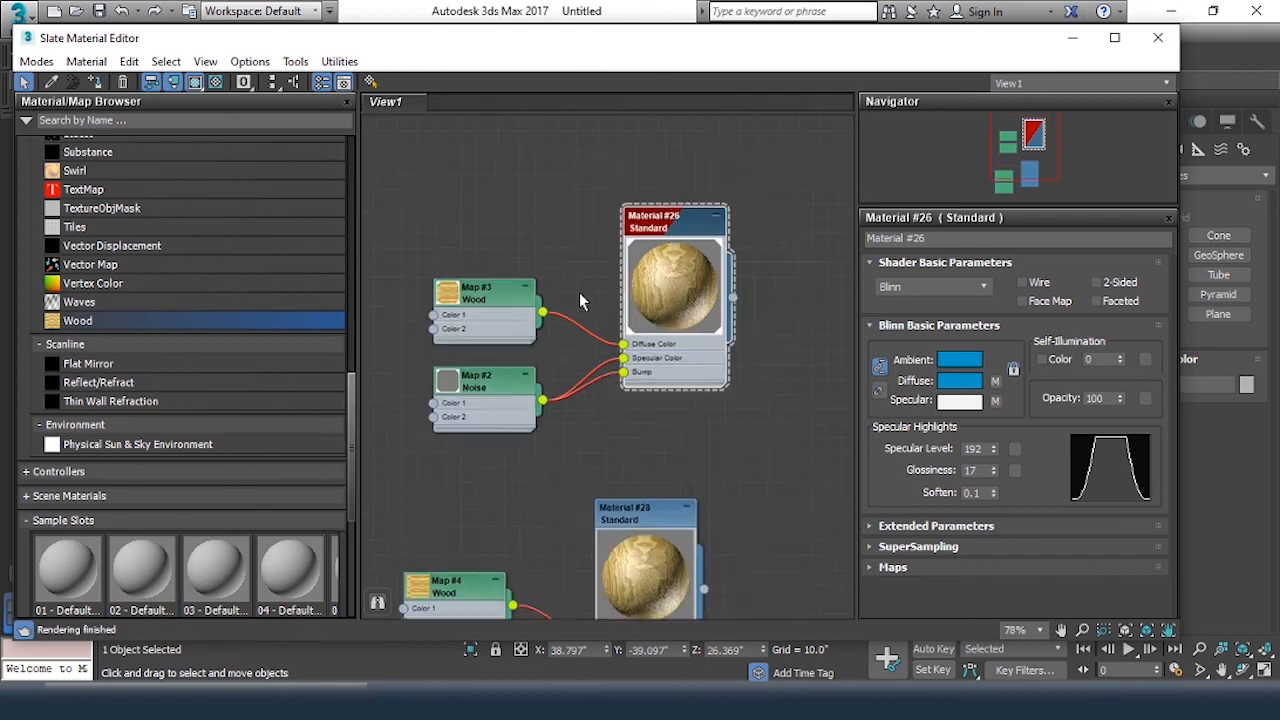
pyautogui.scroll(4, 579, 289)
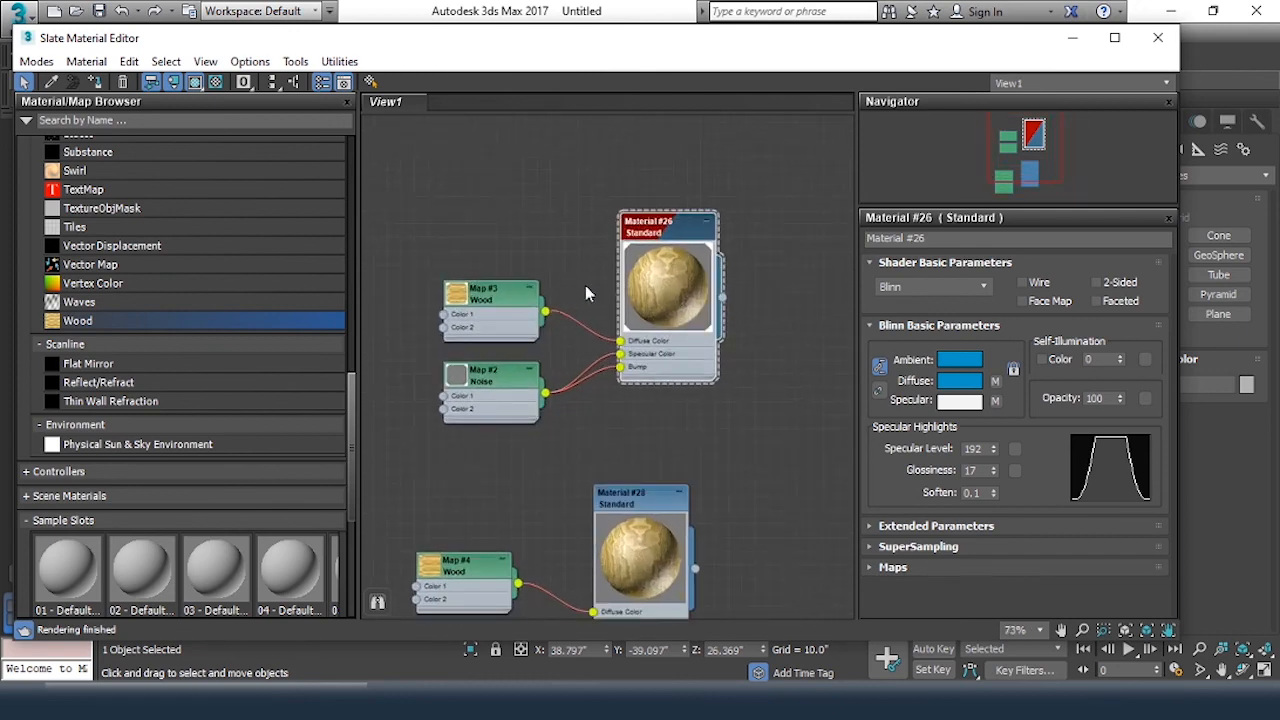
pyautogui.moveTo(620, 286); pyautogui.dragTo(686, 232, button='middle')
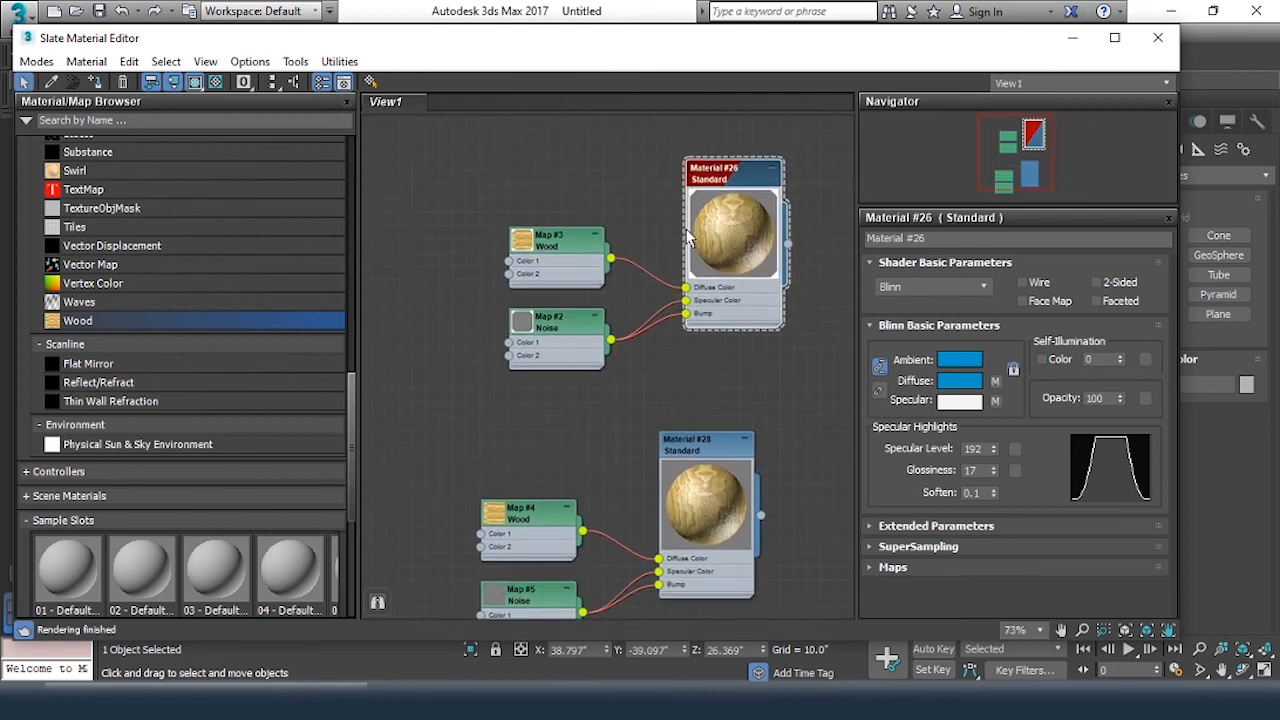